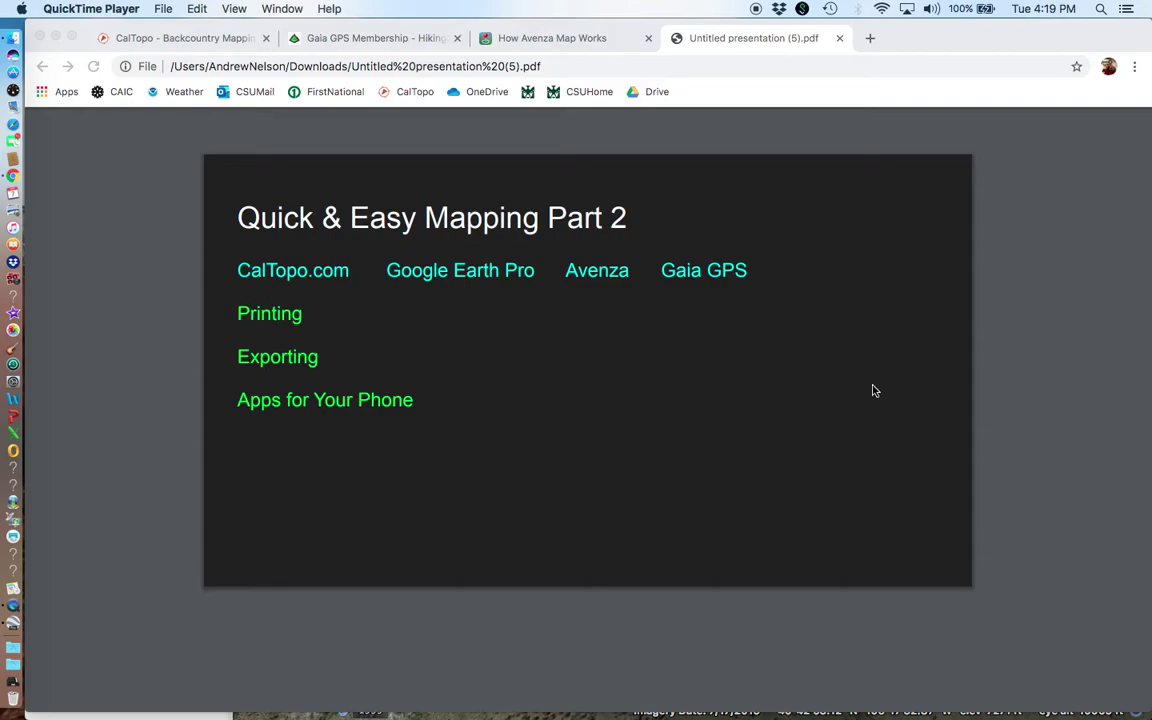
Step: Switch to the CalTopo map showing the Greyrock Trail and open its print setup for PDF or JPG output
click(188, 45)
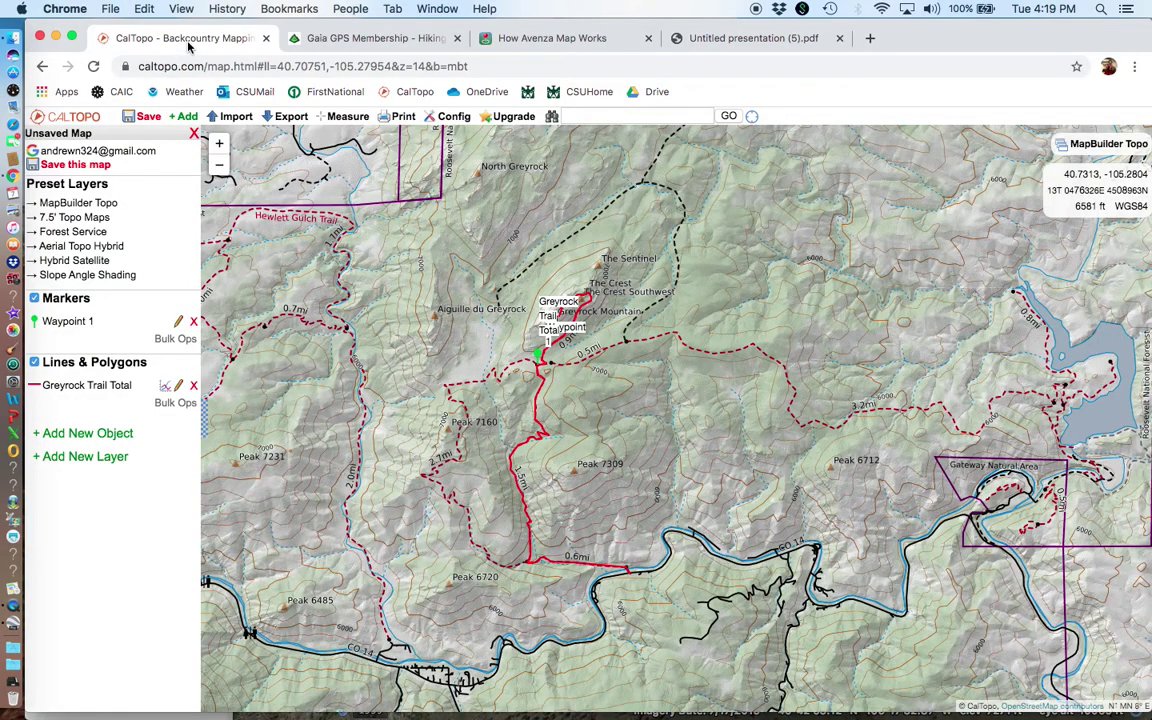
drag(625, 401, 695, 424)
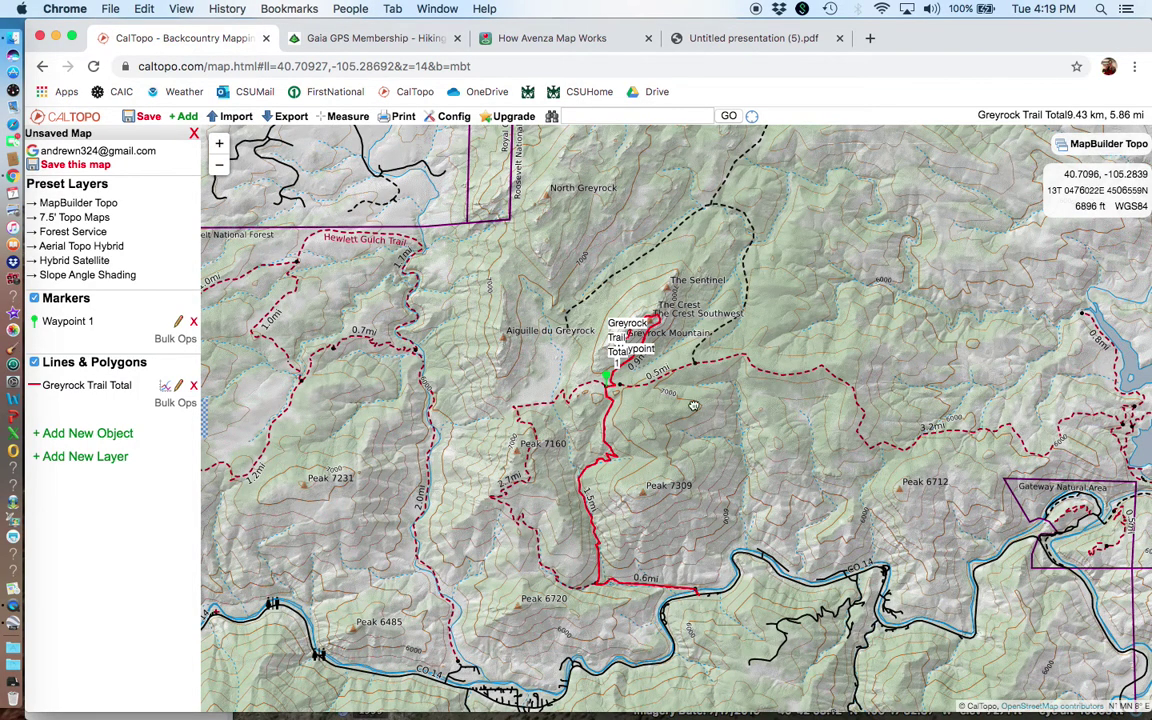
drag(714, 419, 658, 365)
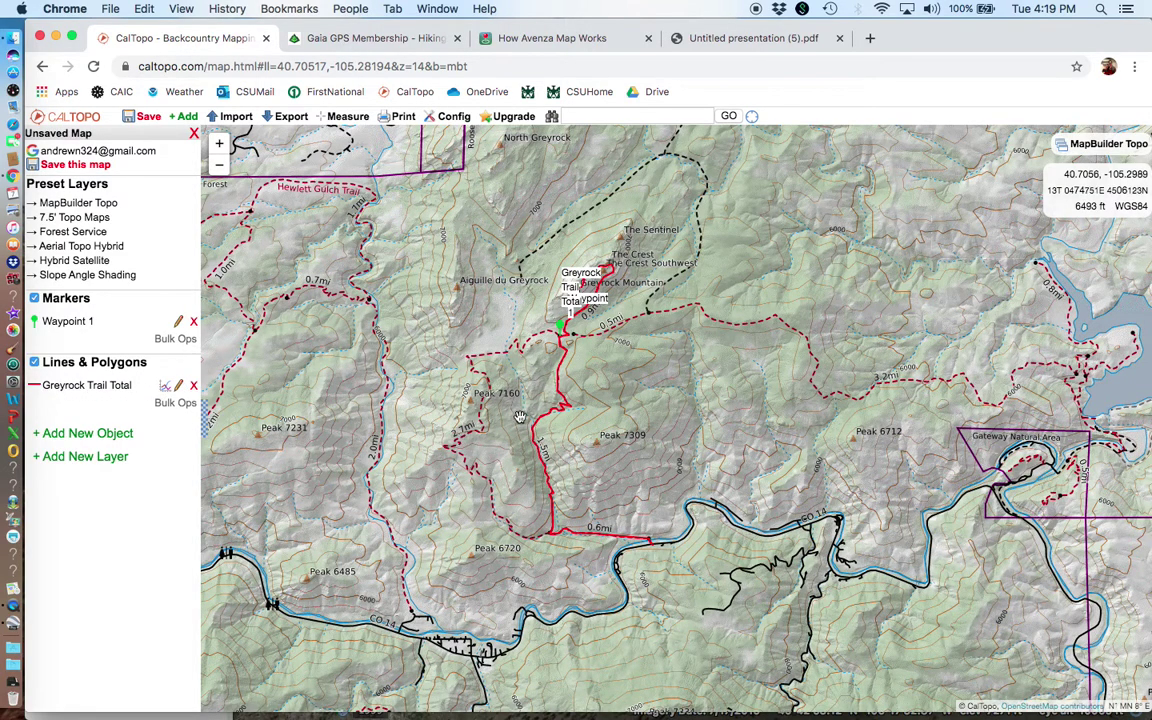
mouse_move(540, 450)
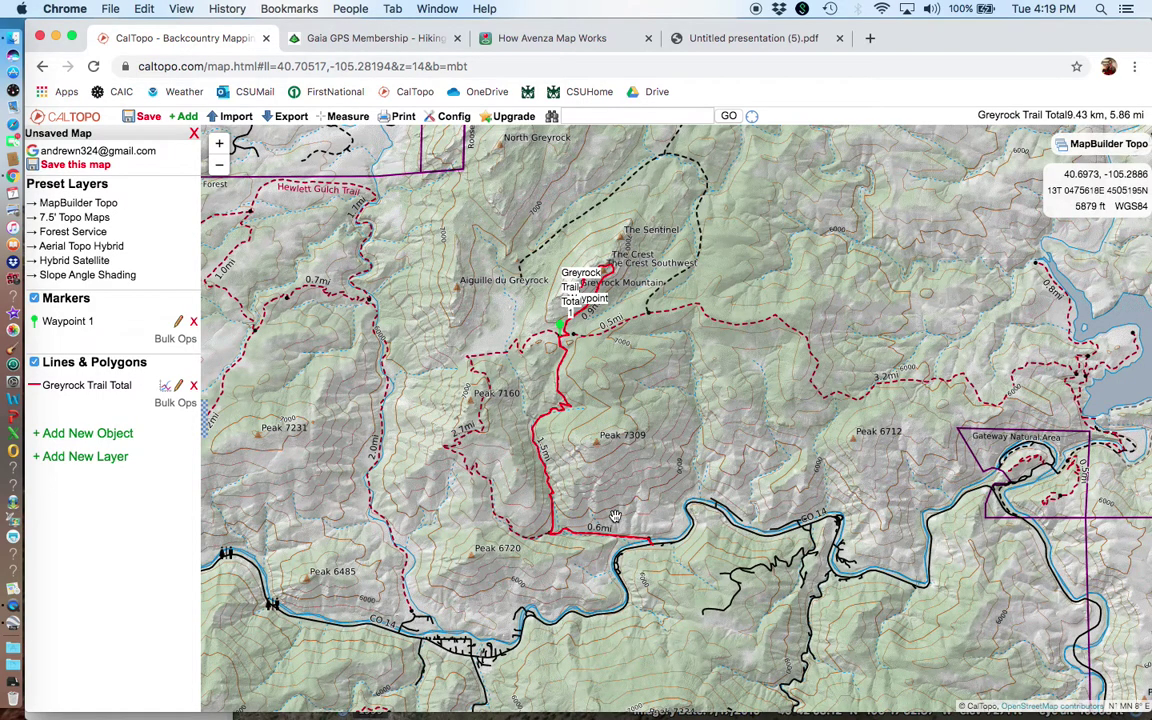
drag(684, 393, 603, 407)
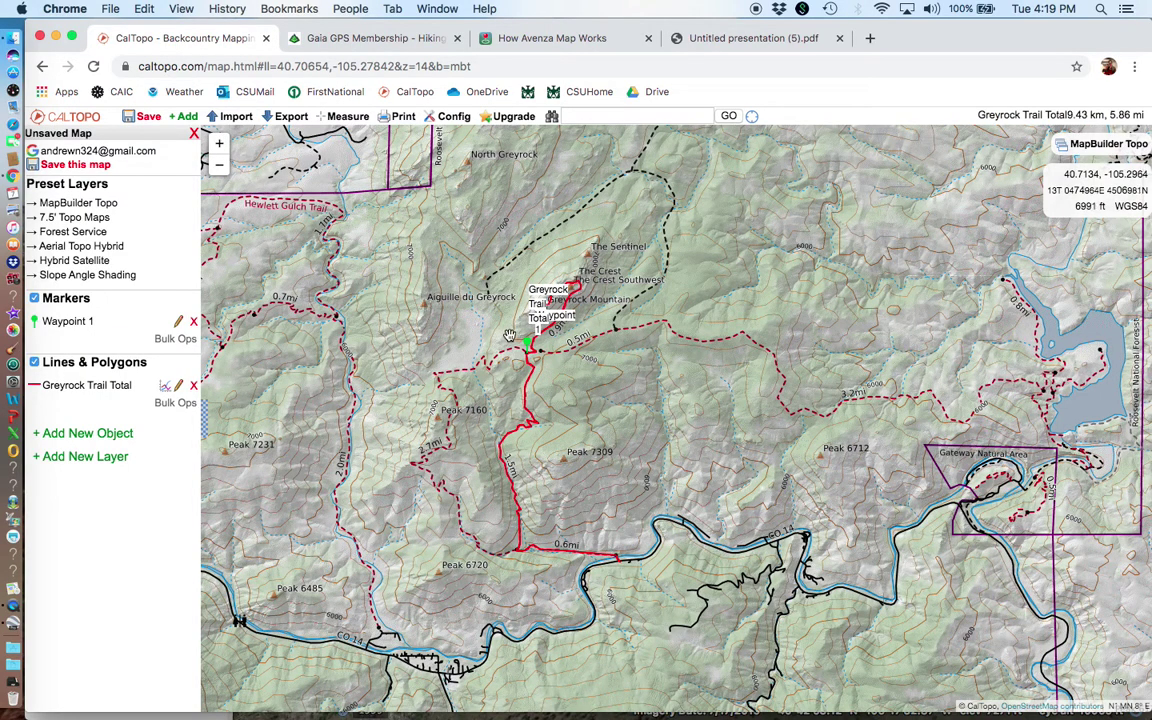
click(413, 121)
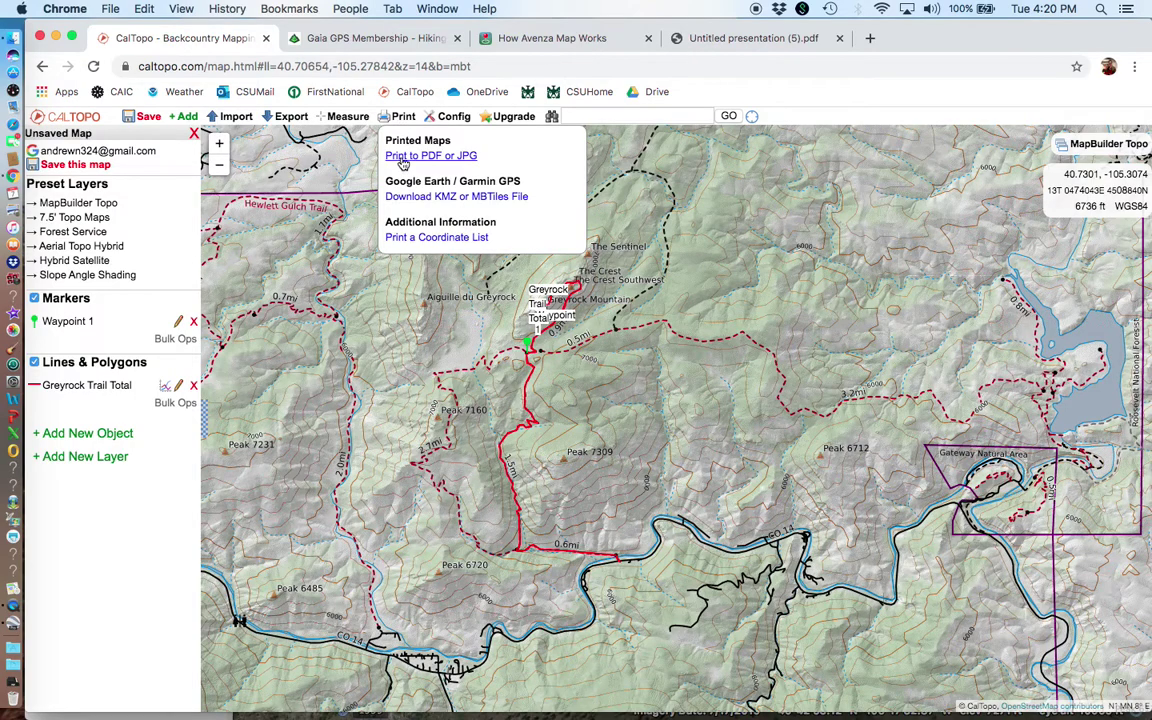
click(403, 157)
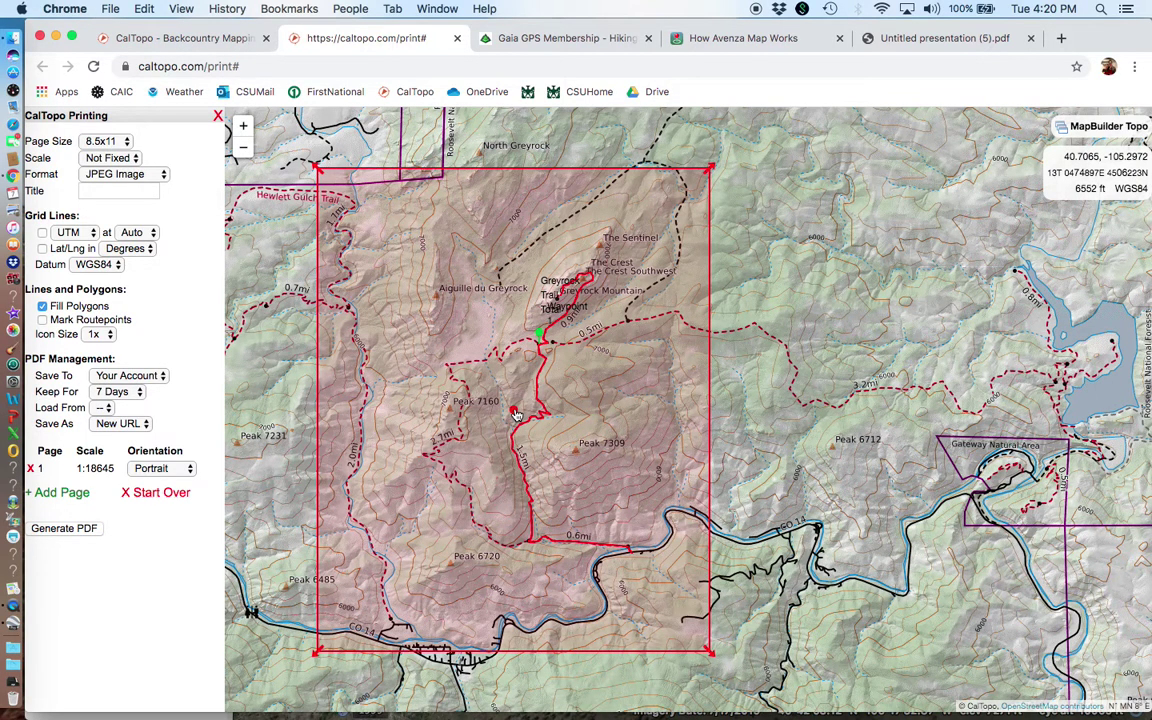
Step: Move the print page frame so that it covers the whole Greyrock Trail, from the CO 14 trailhead to the summit
mouse_move(517, 413)
mouse_down()
mouse_move(594, 389)
mouse_move(597, 363)
mouse_move(575, 362)
mouse_up()
scroll(575, 366, up, 2)
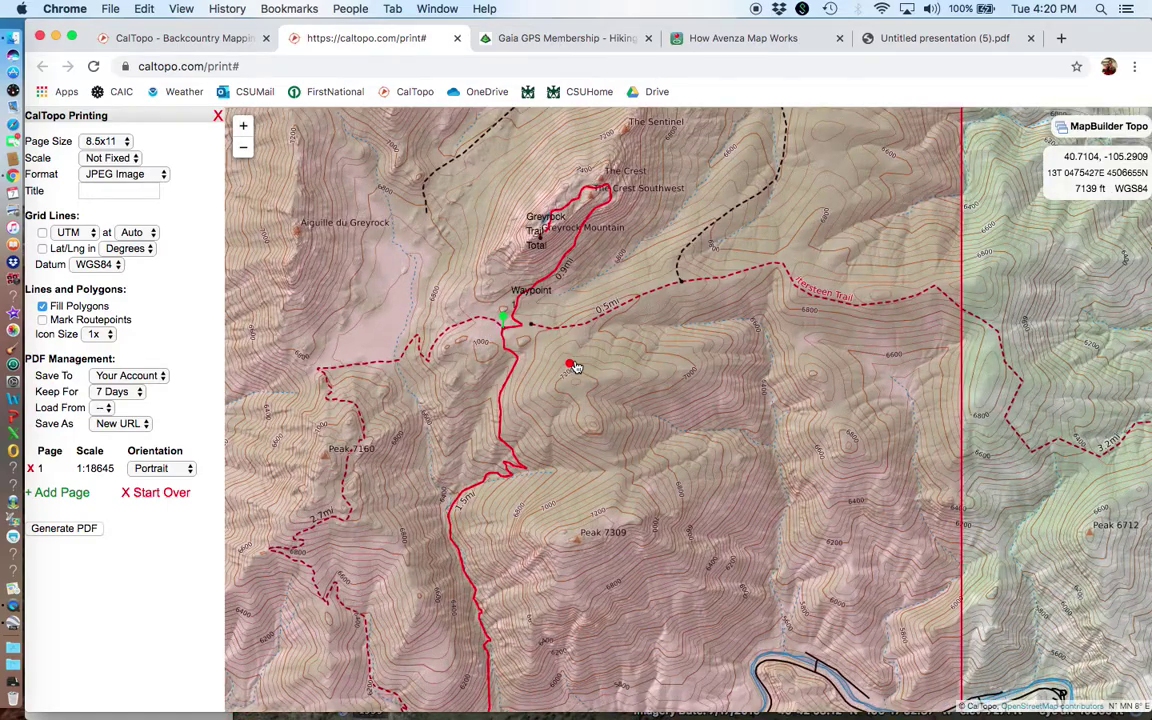
scroll(573, 365, down, 1)
scroll(572, 364, up, 1)
scroll(965, 418, down, 1)
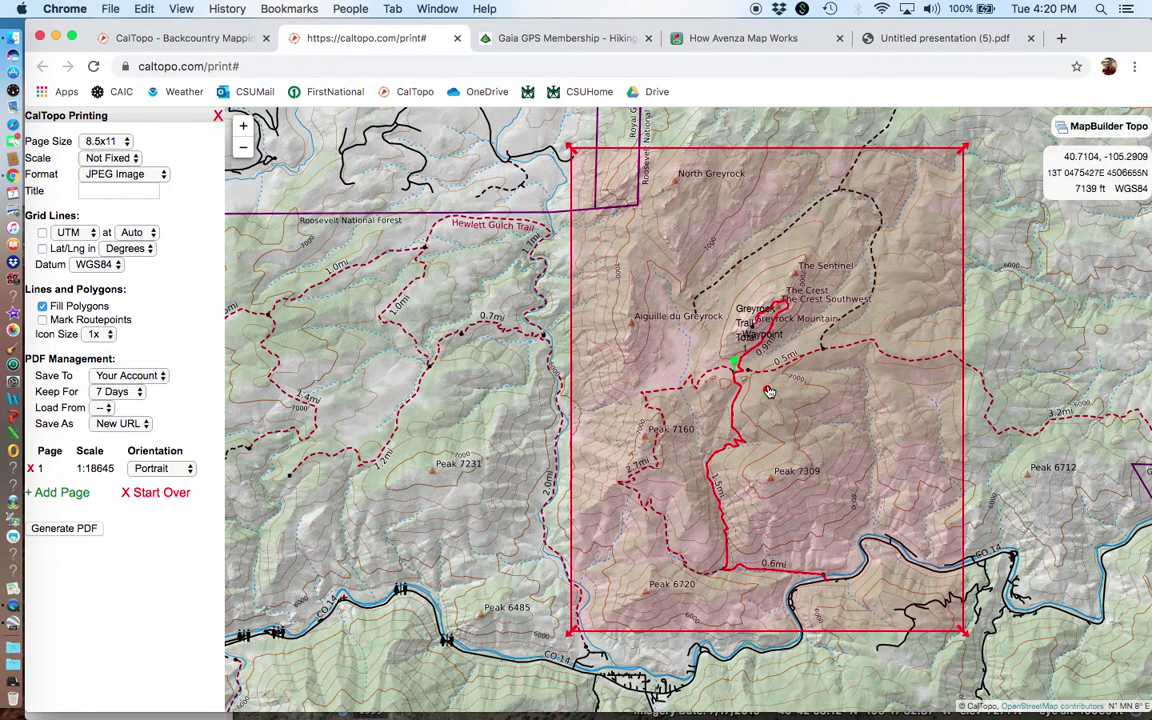
mouse_move(771, 392)
mouse_down()
mouse_move(746, 396)
mouse_move(763, 393)
mouse_up()
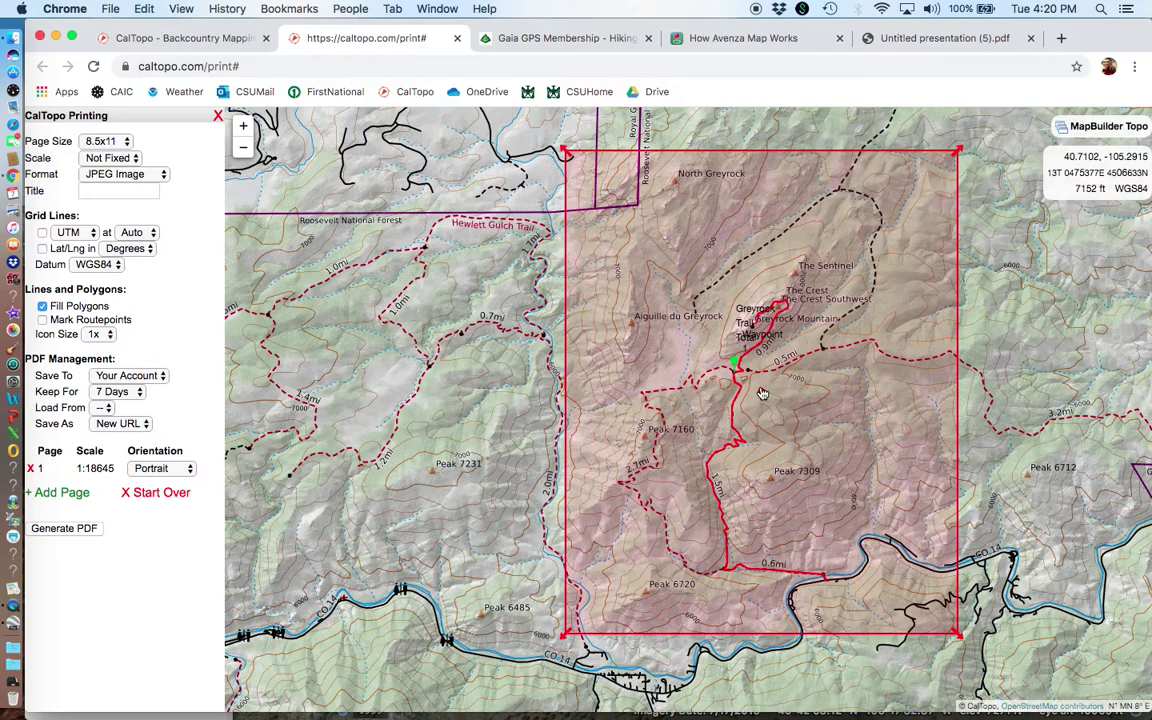
Step: Set the print format to Geospatial PDF and shift the page frame slightly southwest around the trail
click(145, 175)
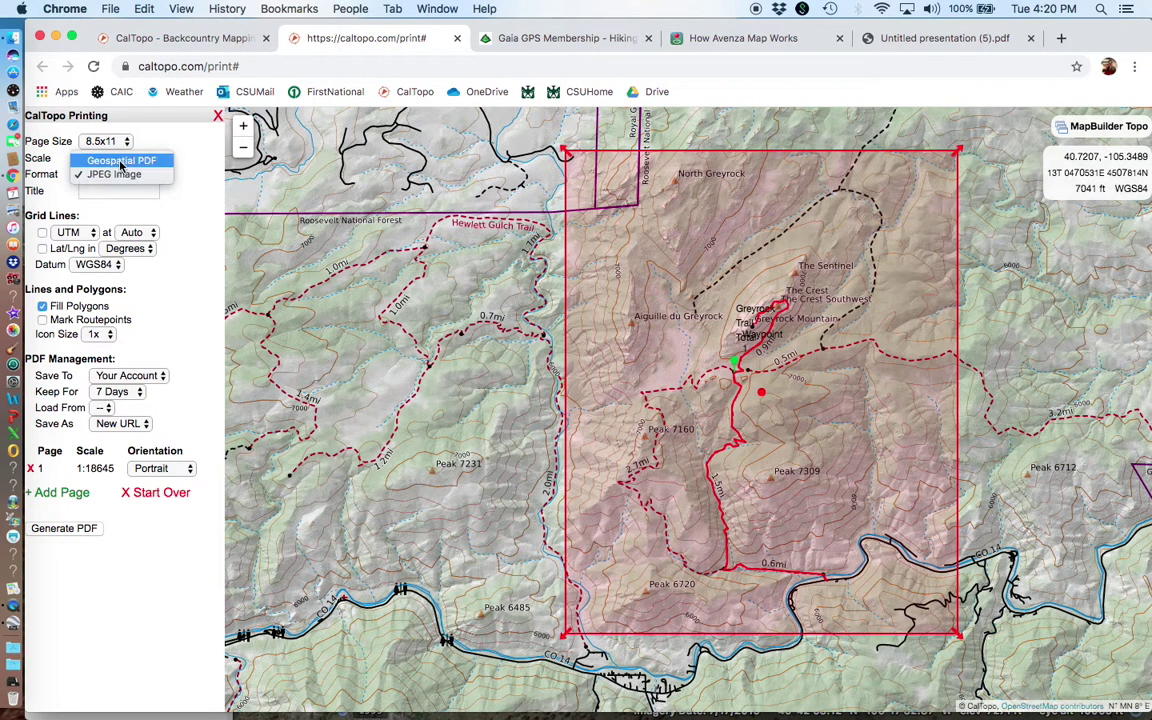
click(120, 163)
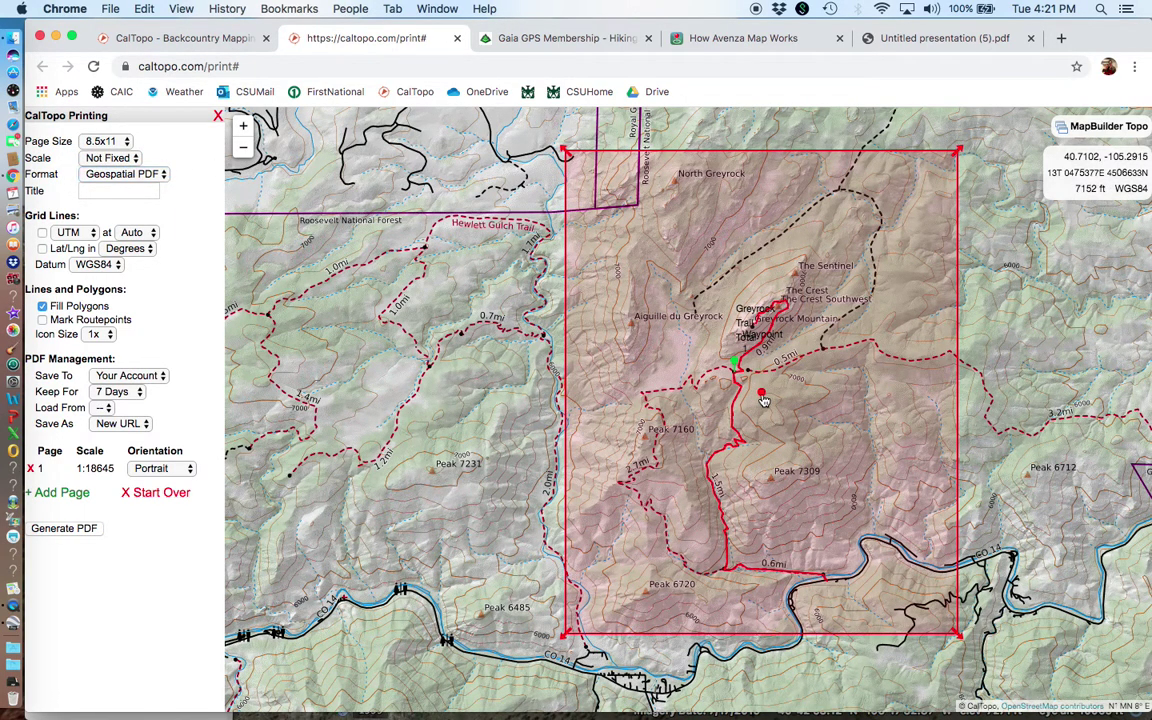
drag(763, 400, 757, 403)
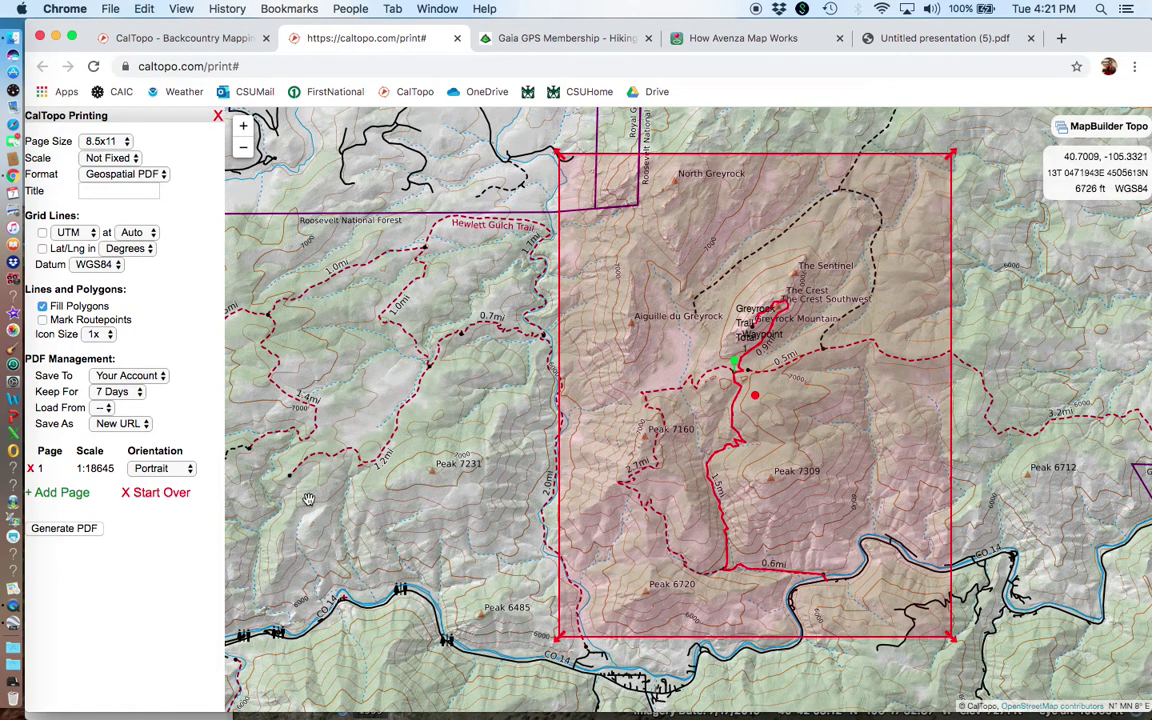
Step: Keep the page in Portrait orientation and generate the PDF
click(189, 470)
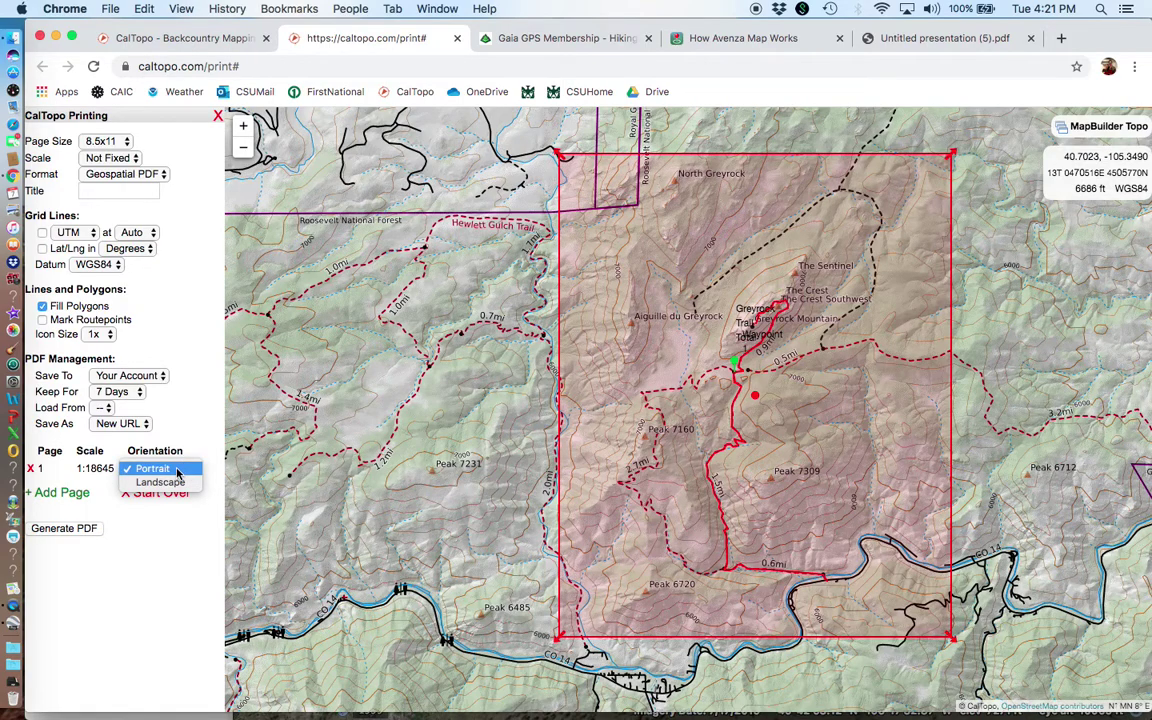
click(162, 546)
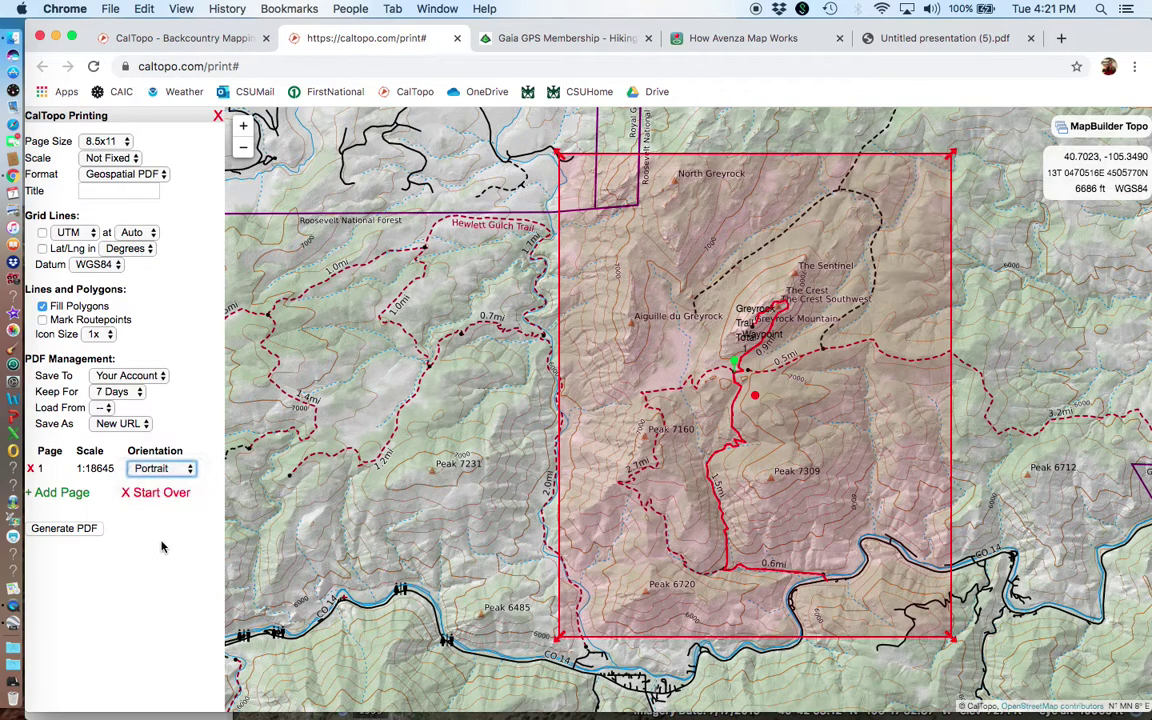
click(80, 530)
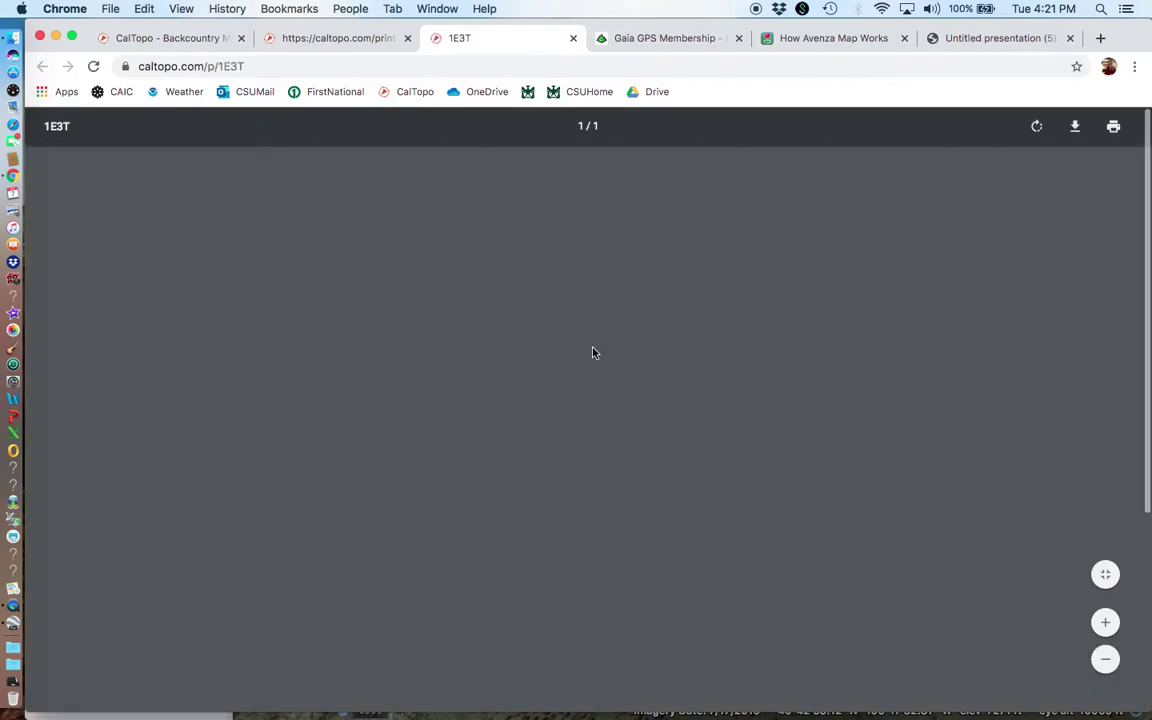
Step: Examine the generated PDF map, including the trail route, labels, contour lines, scale bars and north arrow
scroll(1030, 437, down, 6)
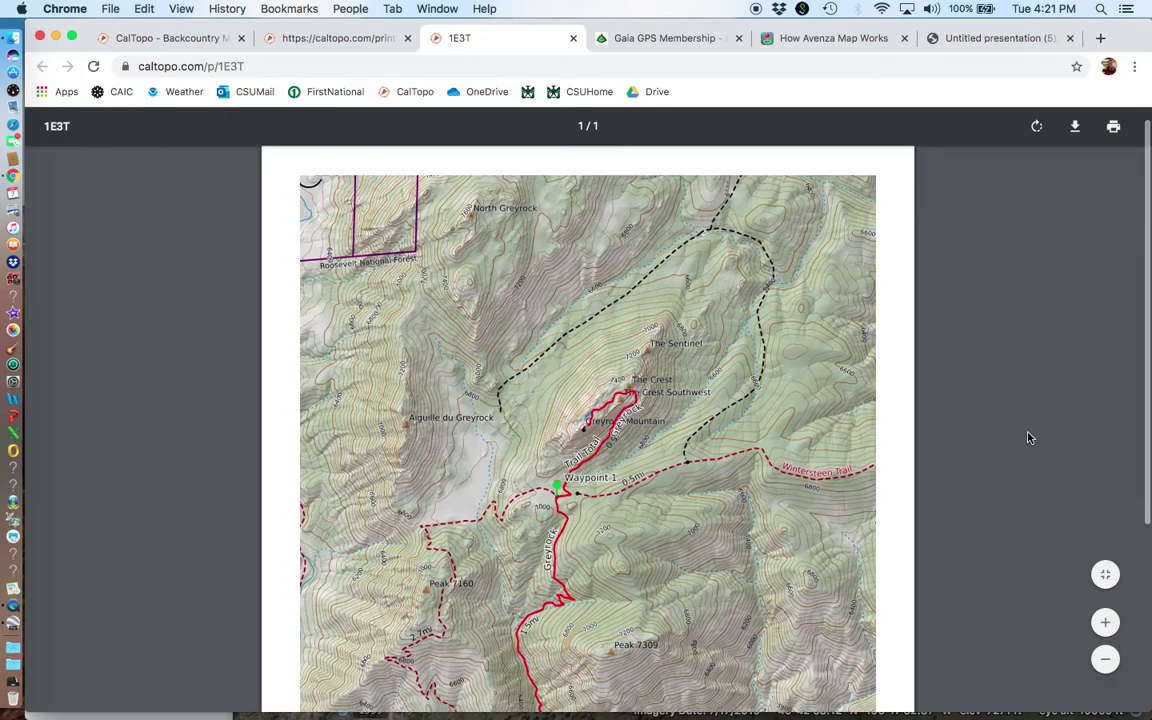
scroll(1030, 437, up, 6)
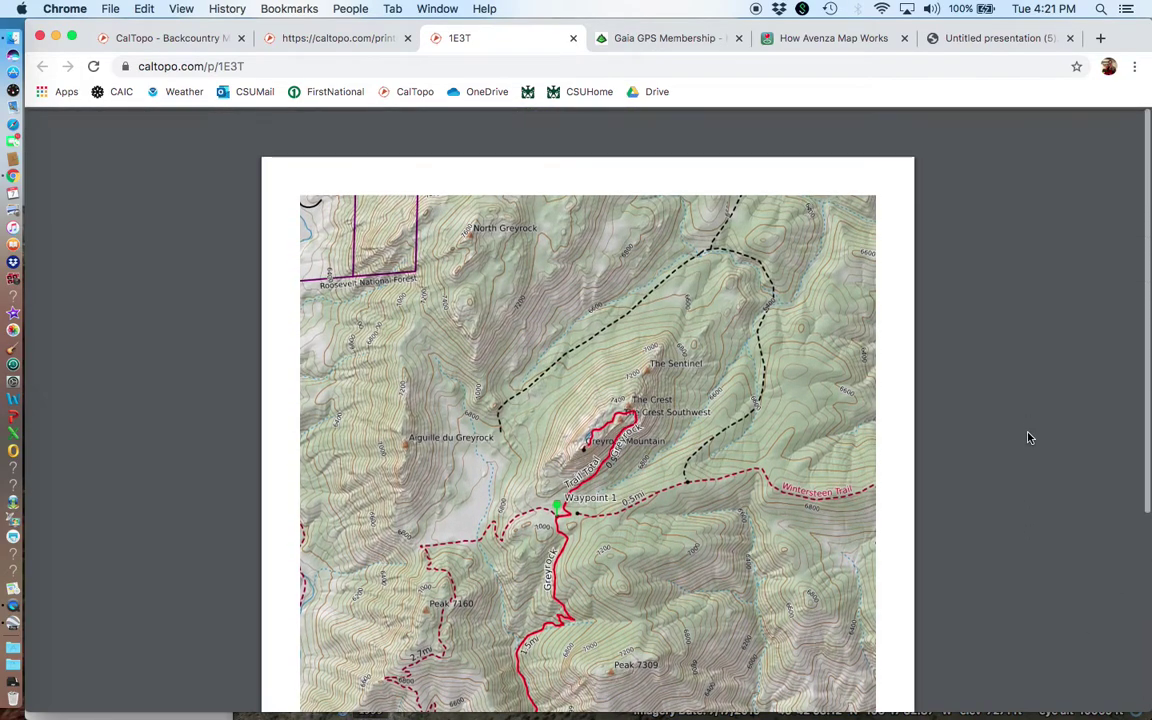
scroll(841, 437, down, 4)
scroll(841, 437, up, 1)
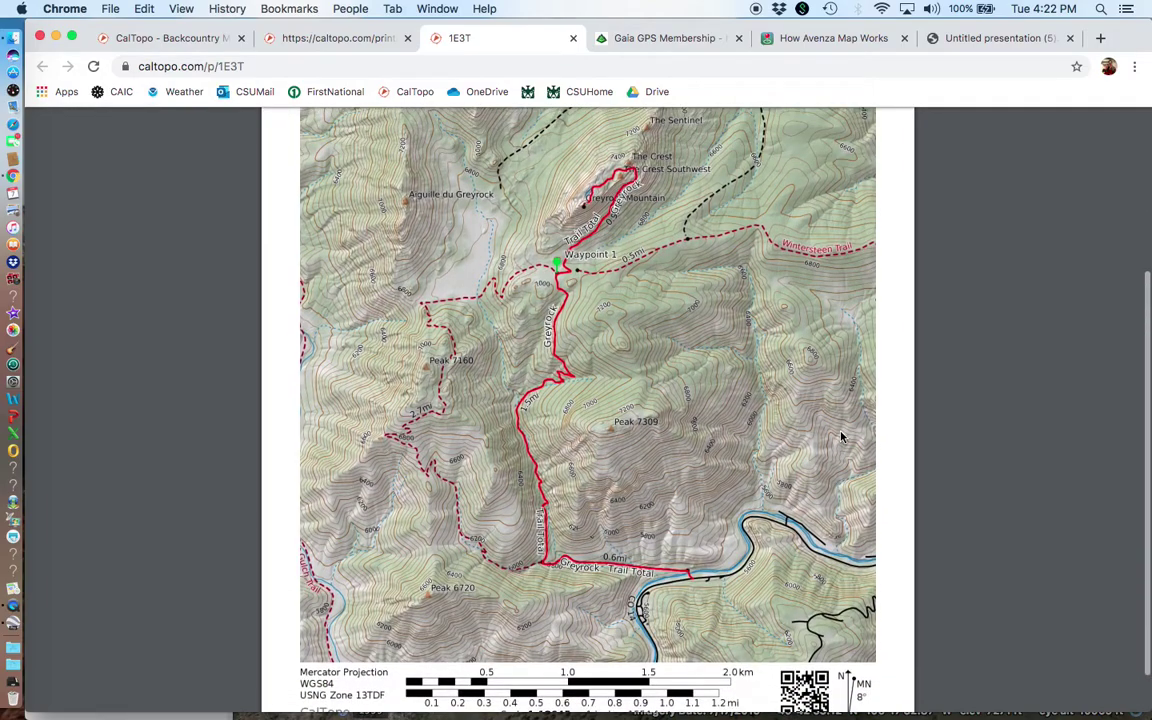
scroll(841, 437, up, 4)
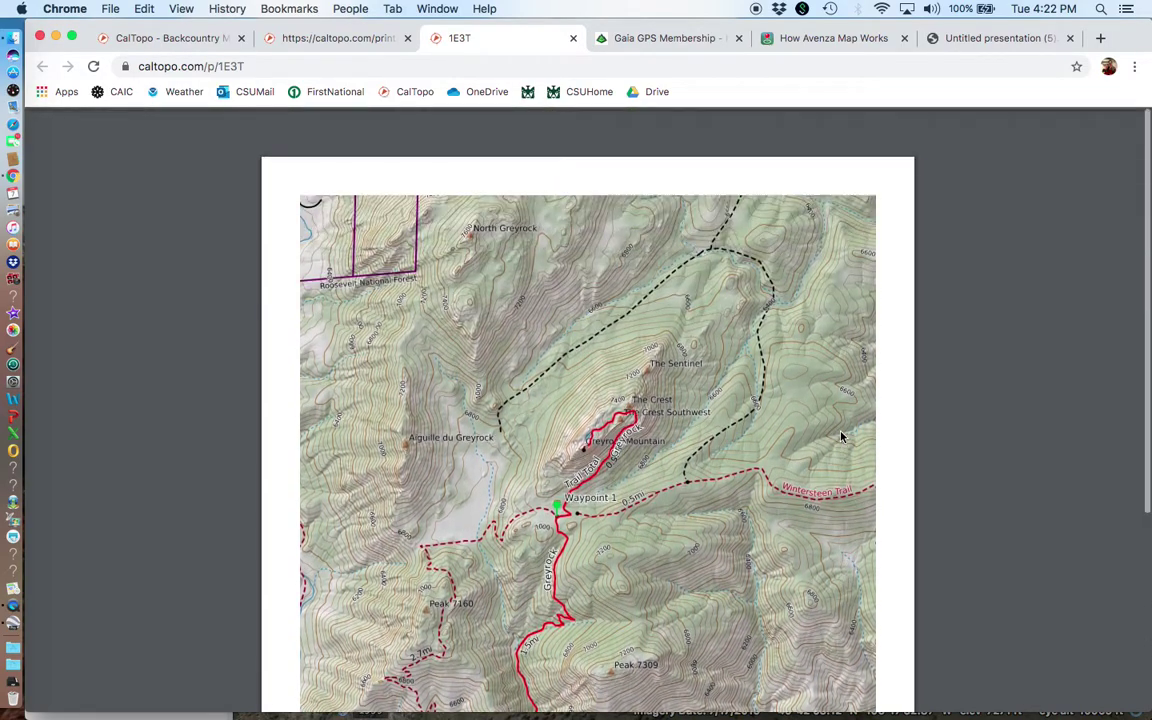
scroll(841, 437, down, 3)
scroll(841, 437, down, 3)
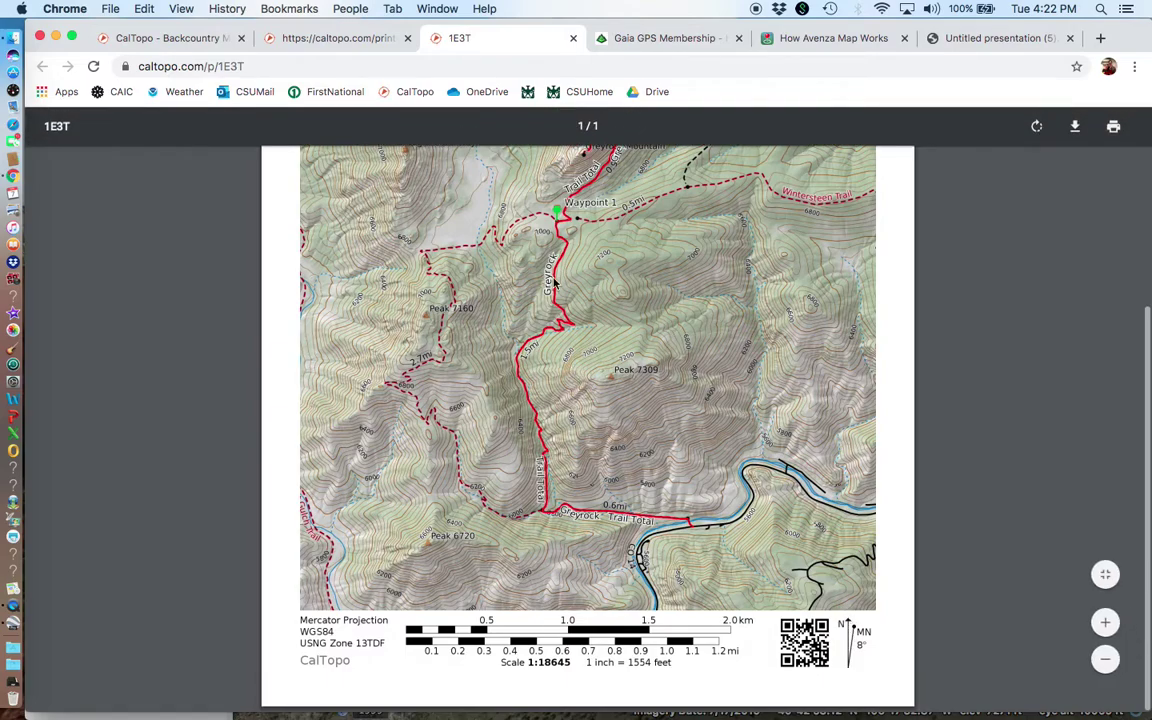
scroll(625, 303, up, 6)
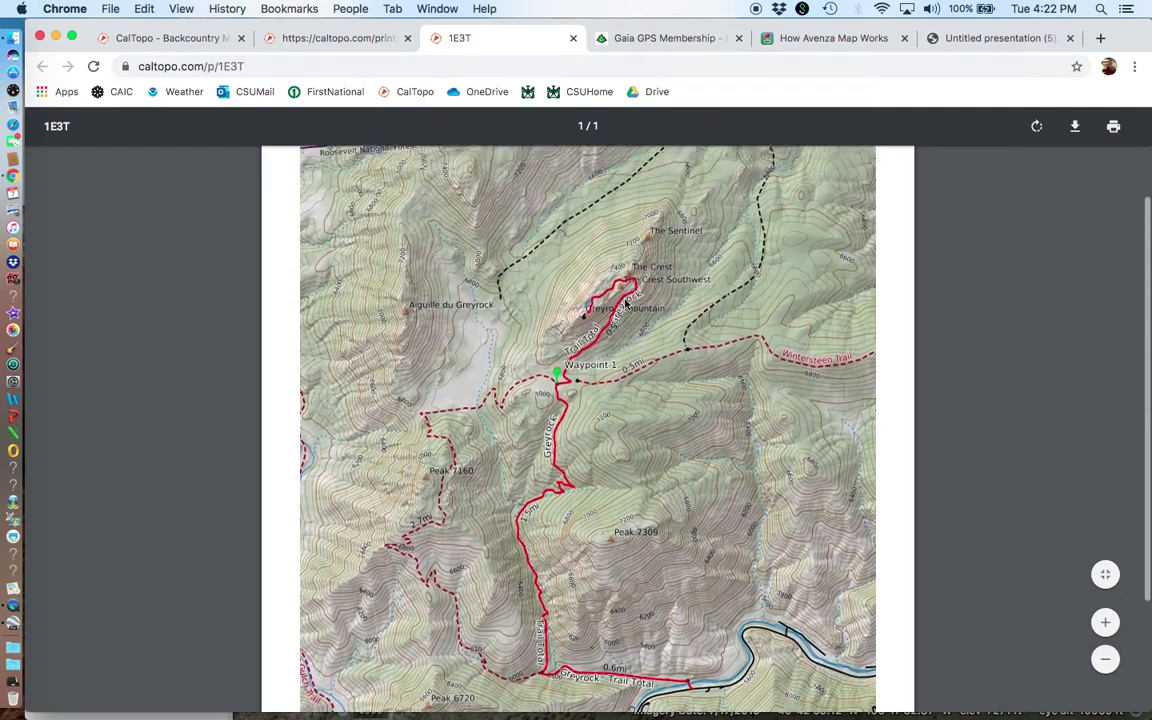
scroll(625, 303, down, 5)
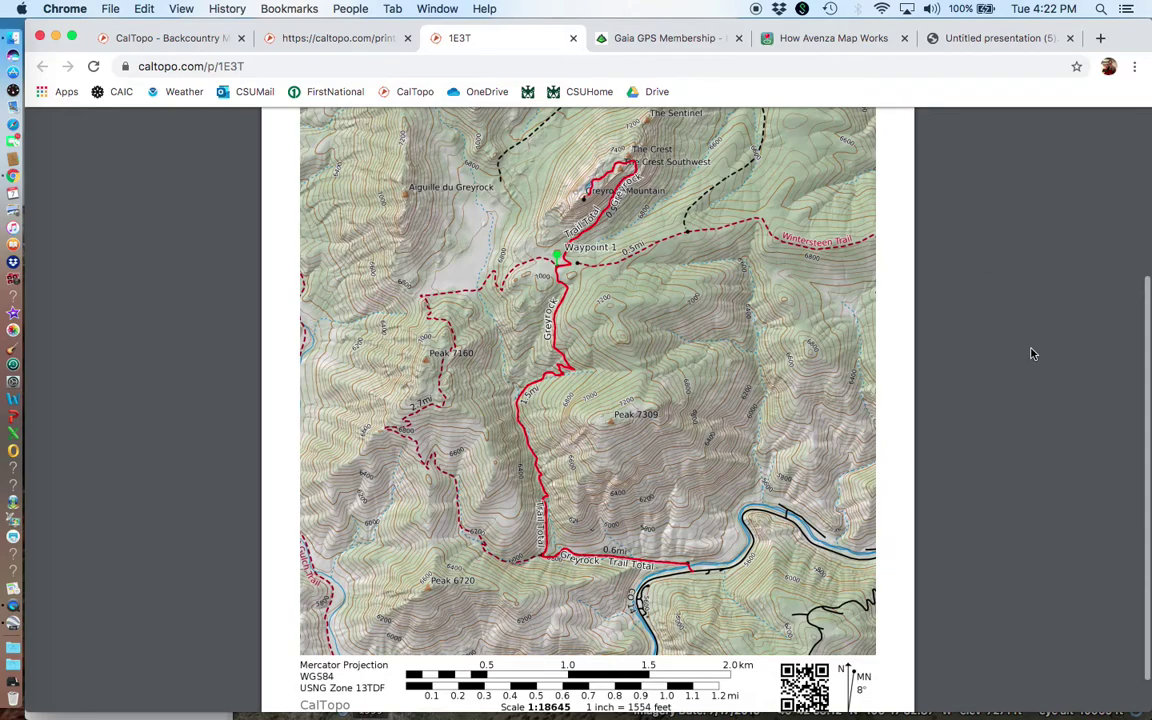
scroll(1033, 353, up, 5)
scroll(1033, 353, down, 5)
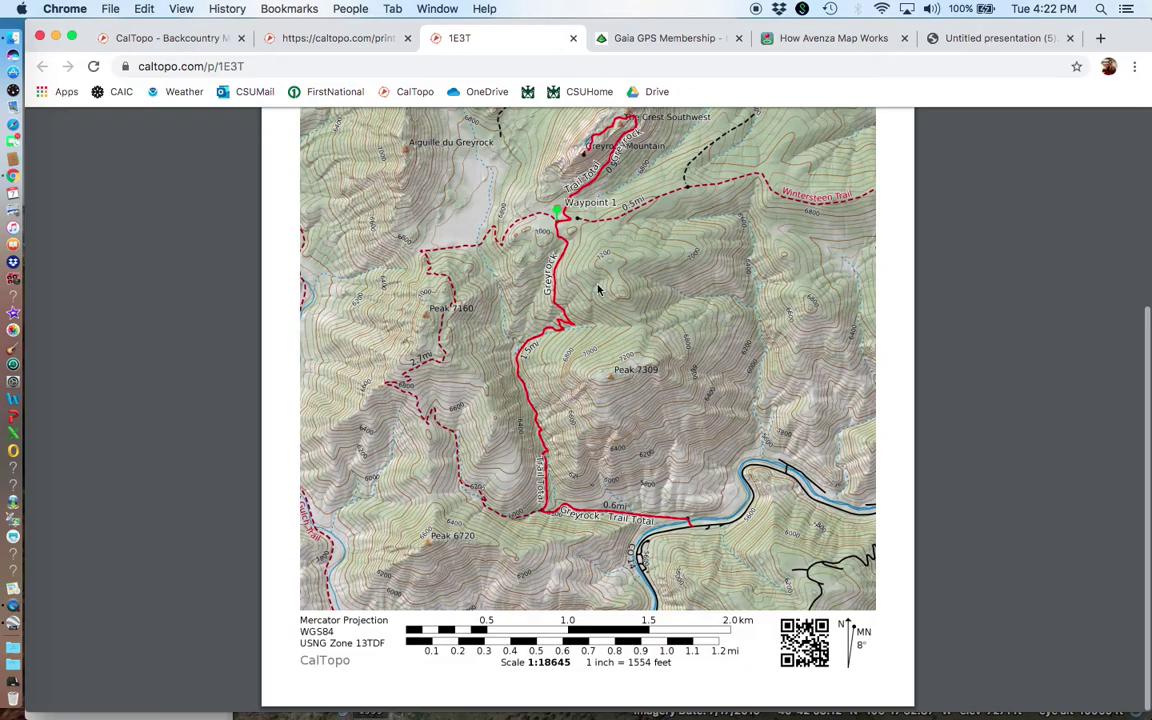
scroll(600, 290, up, 2)
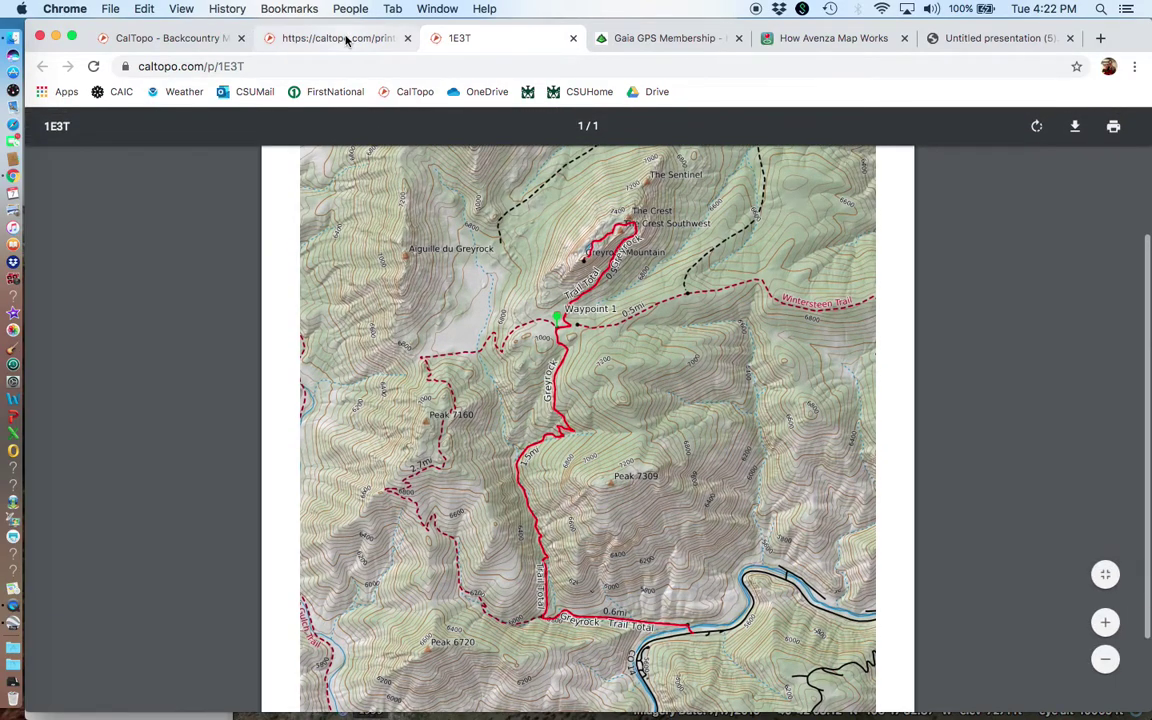
Step: Return to the print setup page and move the page frame north onto Greyrock Mountain
click(346, 40)
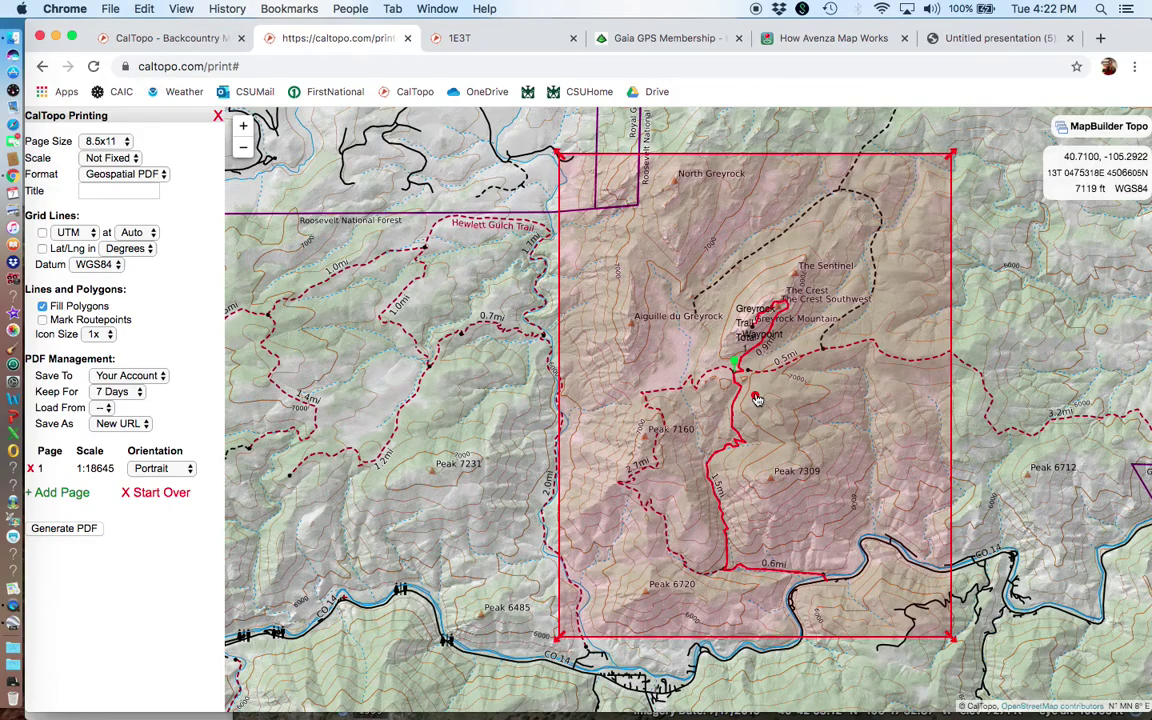
drag(757, 403, 757, 328)
scroll(757, 328, up, 3)
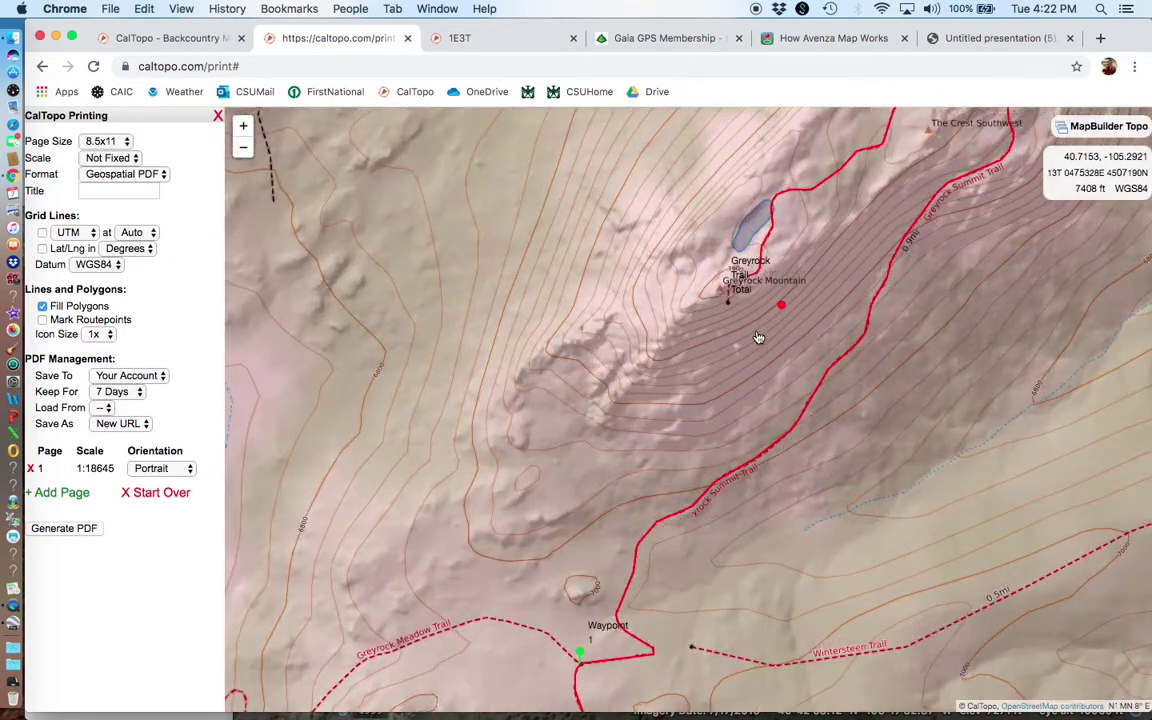
drag(846, 297, 642, 471)
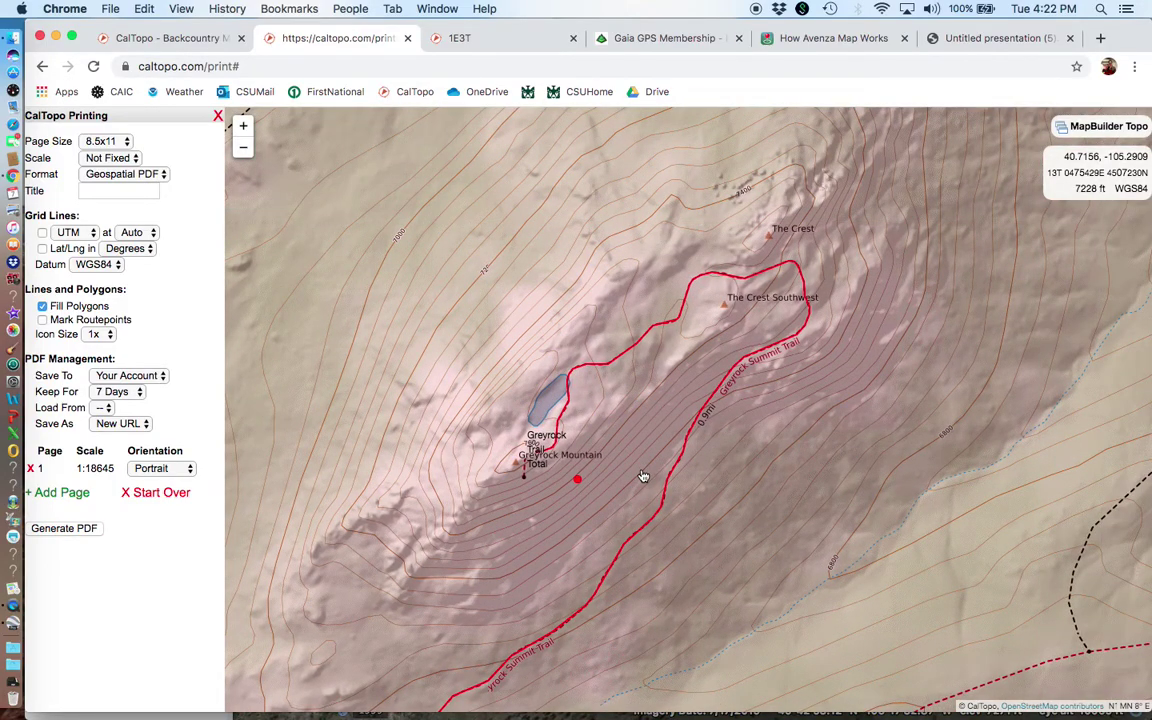
scroll(643, 476, down, 2)
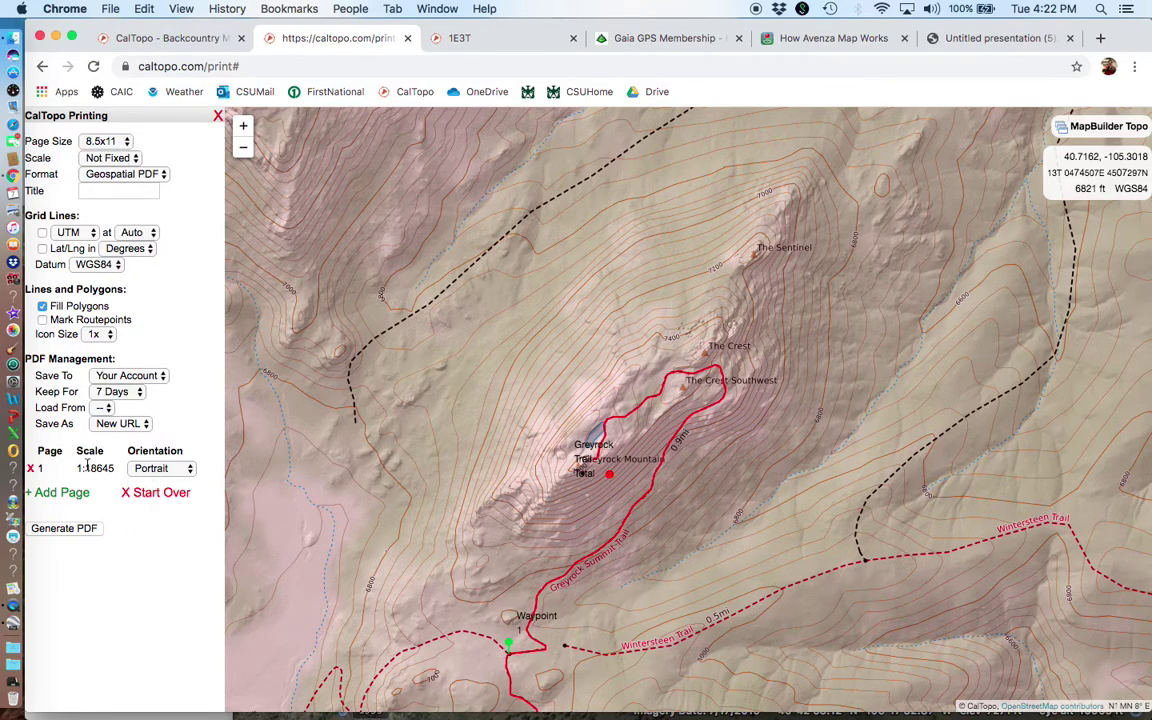
Step: Try fixed print scales of 1:24,000 and 1:50,000 for the page frame
click(132, 162)
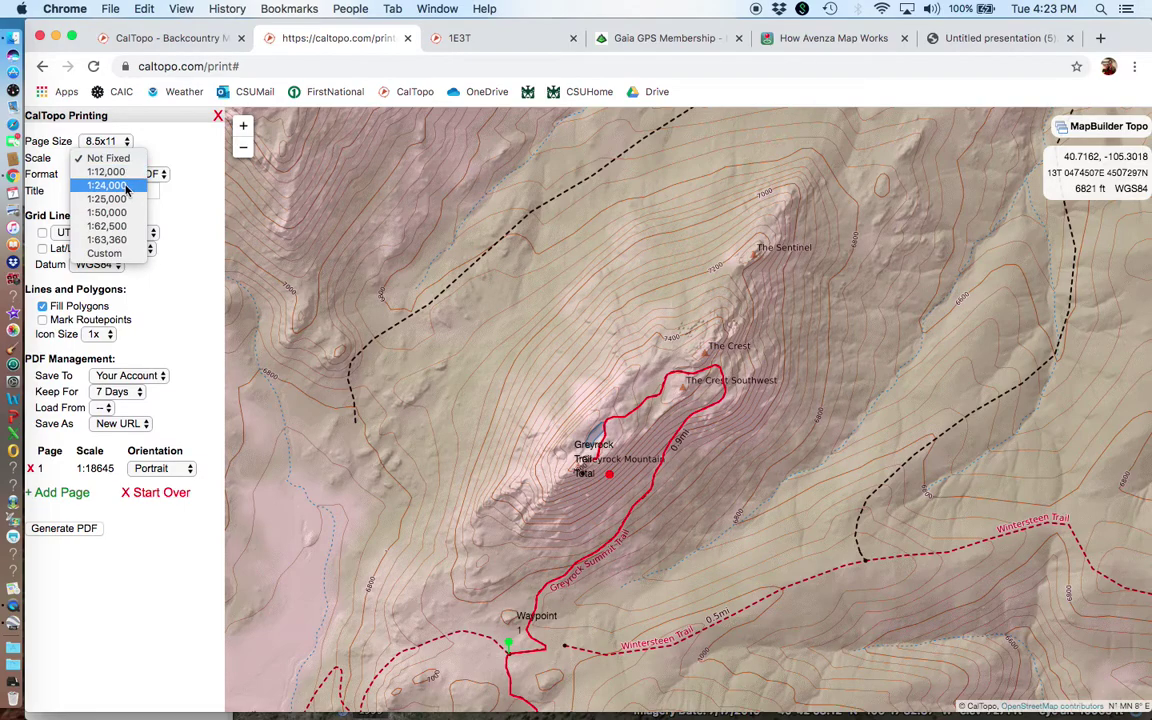
click(125, 186)
scroll(639, 510, down, 3)
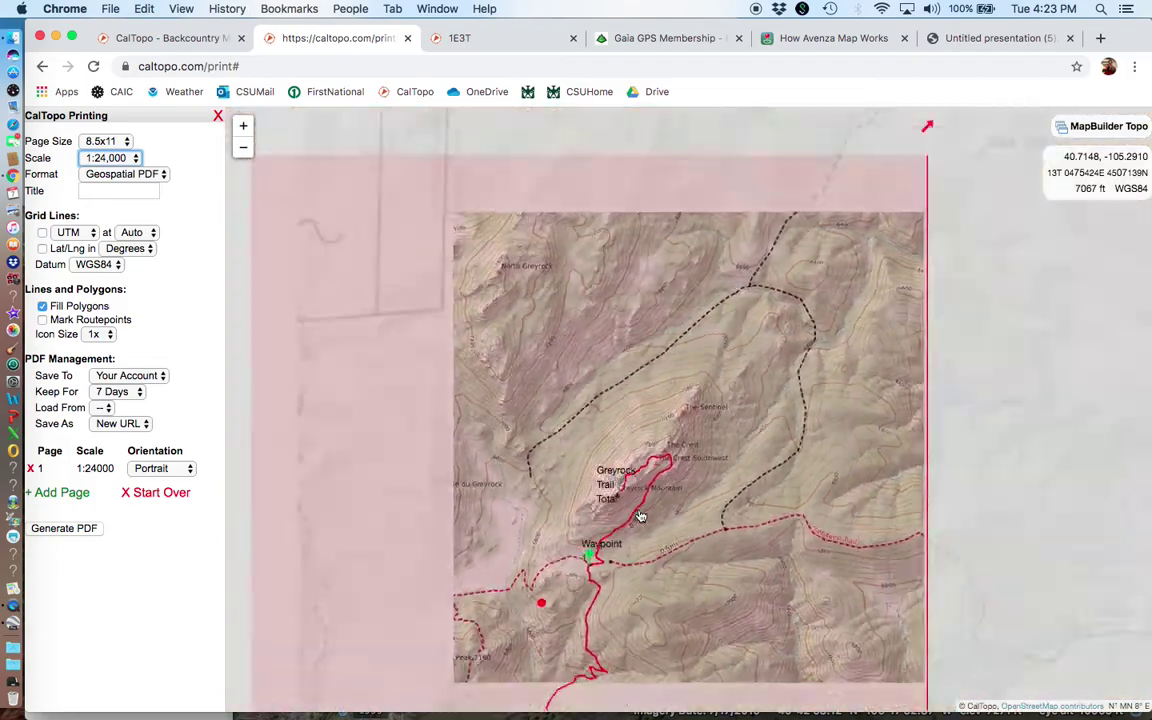
click(110, 158)
click(98, 168)
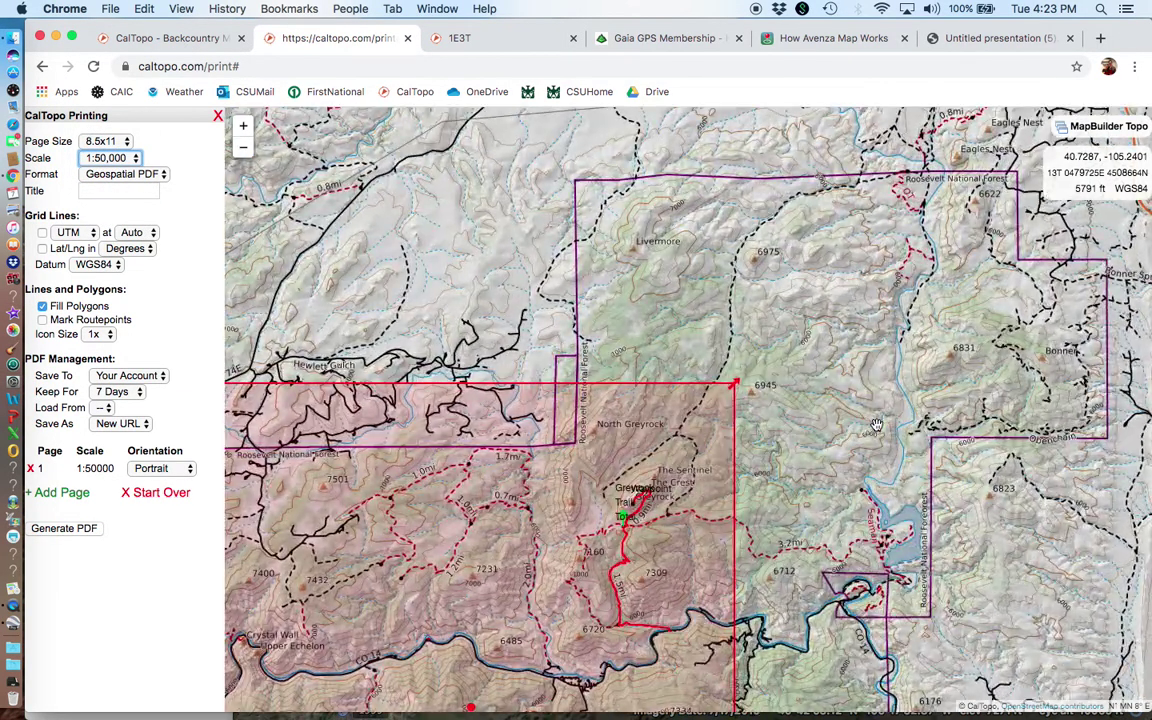
Step: Set the print scale to 1:12,000 and move the page frame over the Greyrock summit area
click(118, 157)
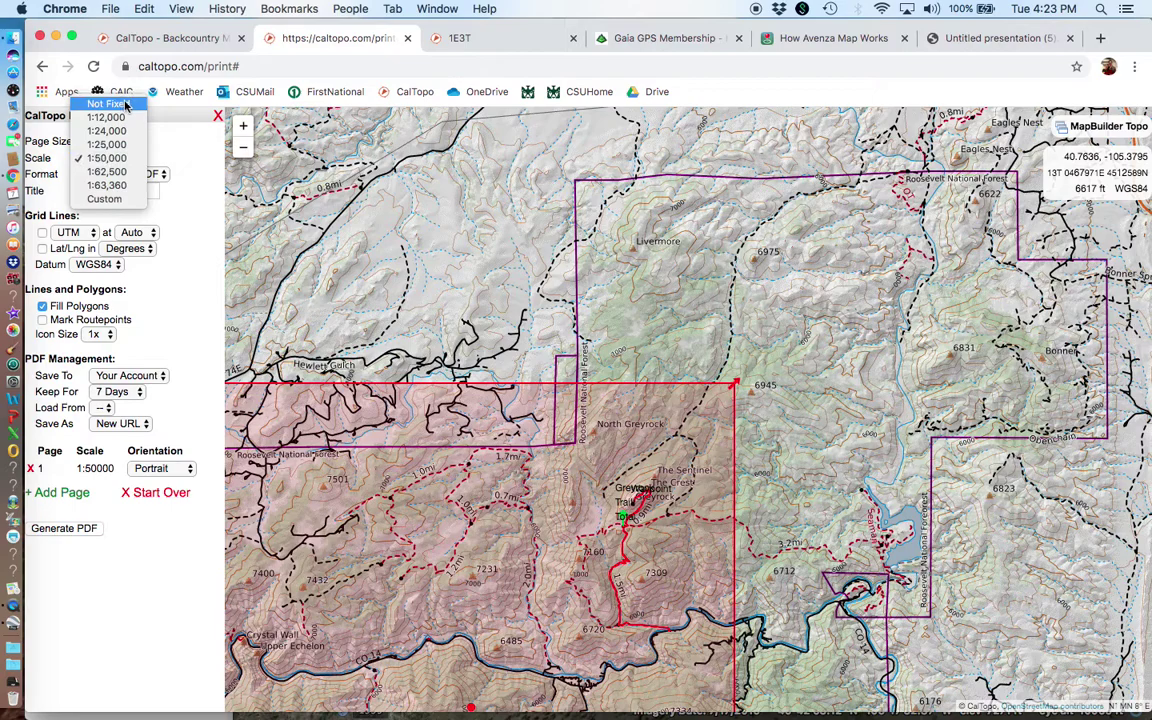
click(106, 117)
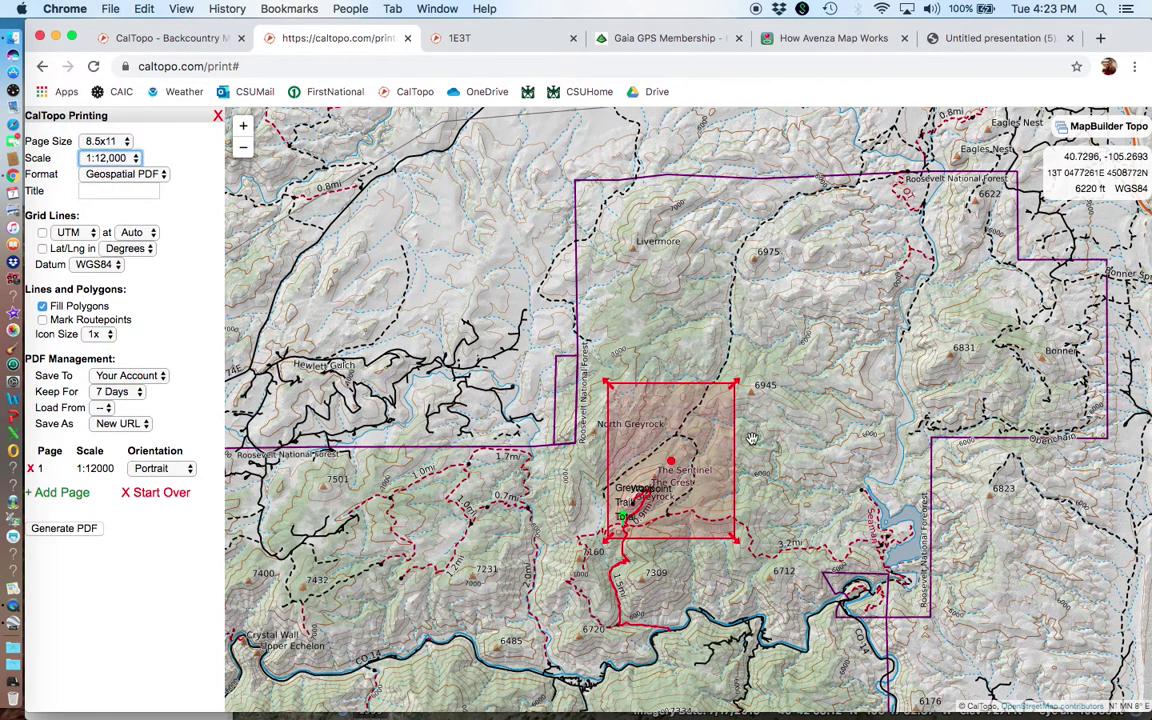
drag(671, 461, 650, 487)
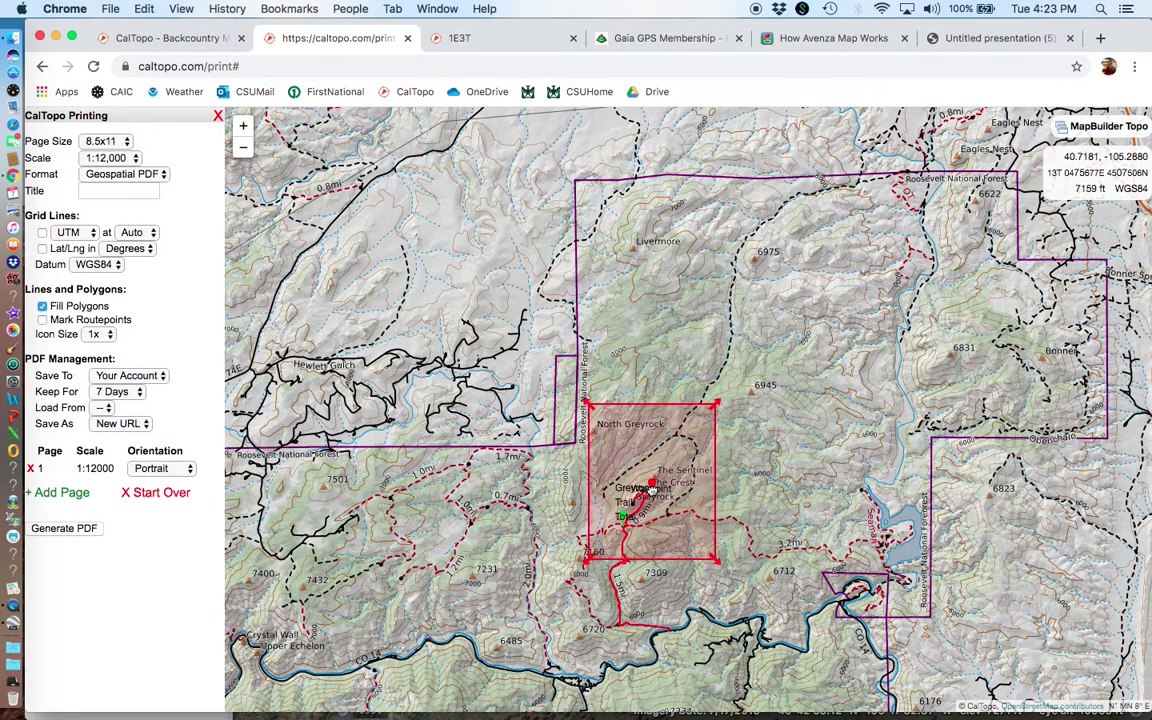
Step: Examine the 1:12,000 page frame's coverage of North Greyrock, the Greyrock summit and the upper trail up close
scroll(650, 490, up, 2)
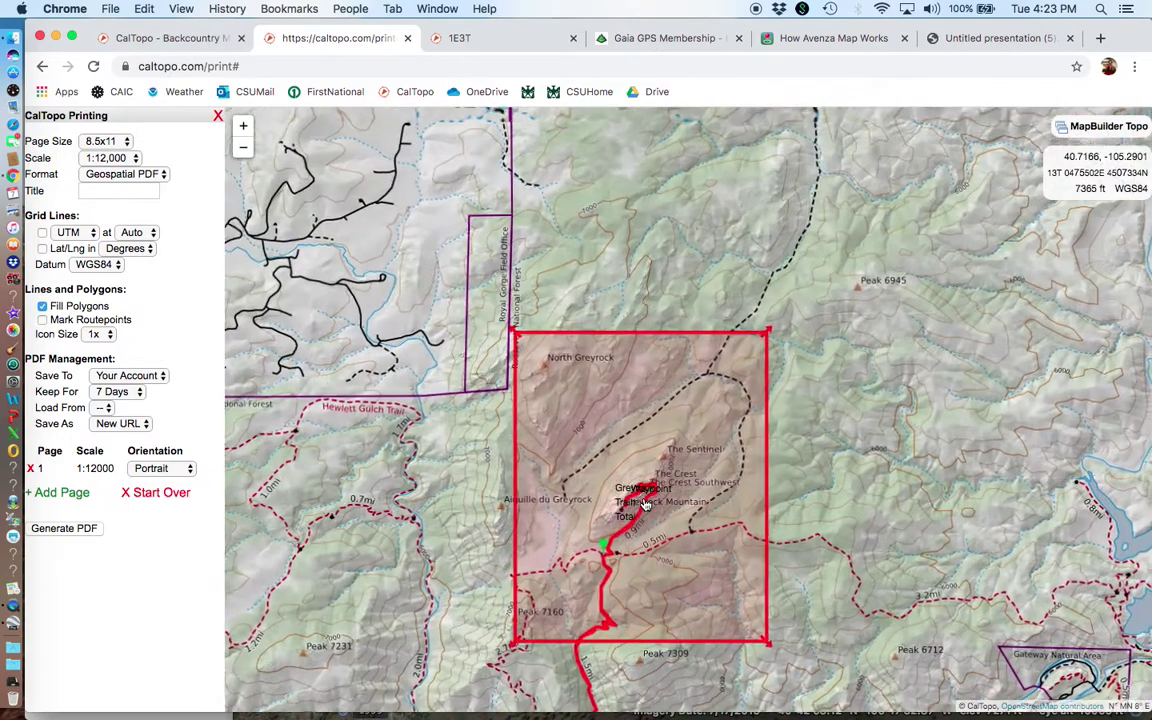
scroll(645, 505, up, 2)
scroll(645, 505, down, 2)
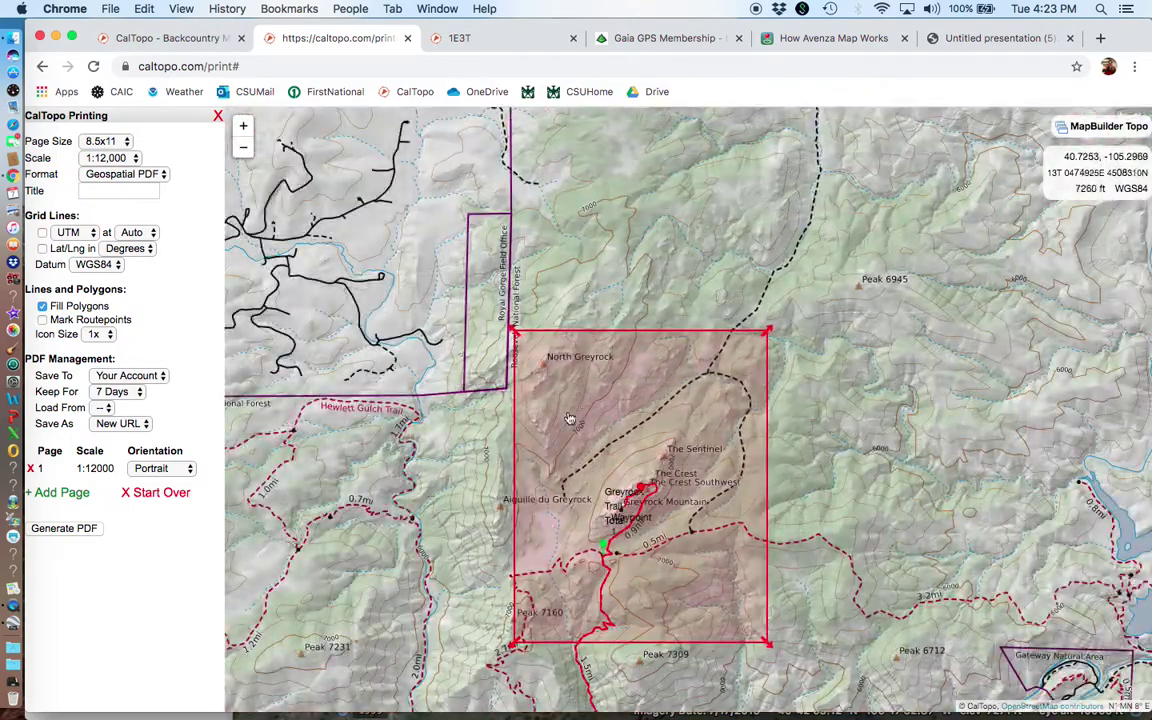
scroll(655, 480, up, 2)
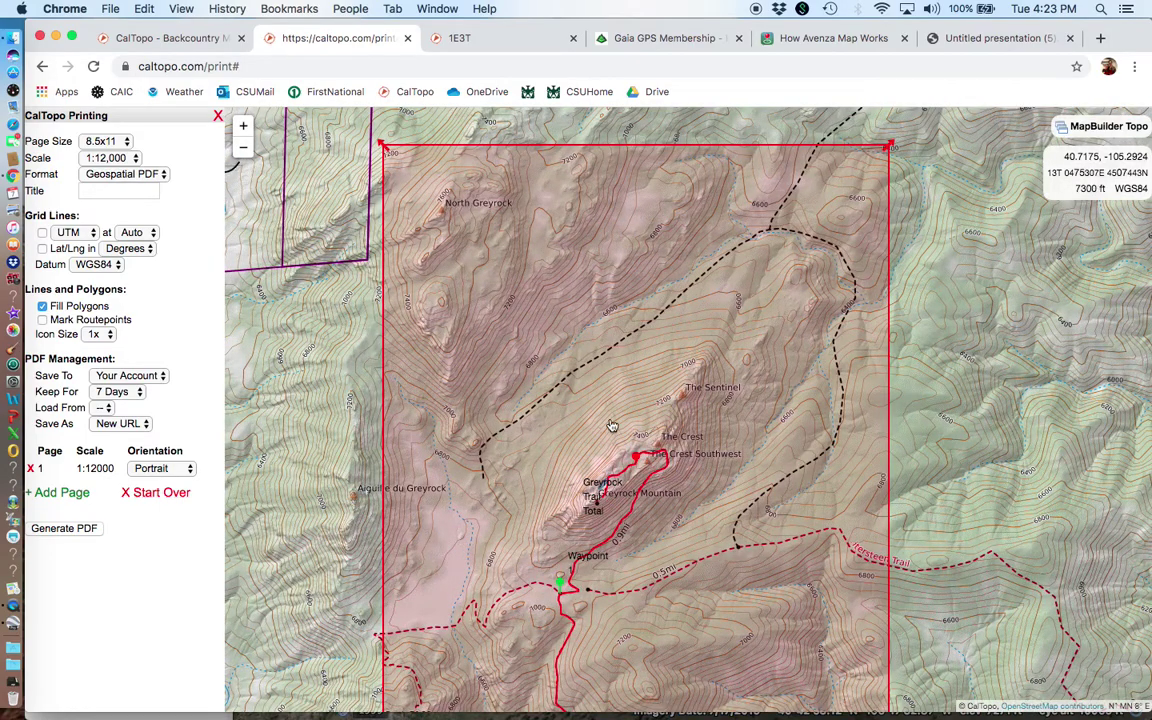
Step: Close the print setup page, return to the main map and switch its base map to the Forest Service preset
click(407, 39)
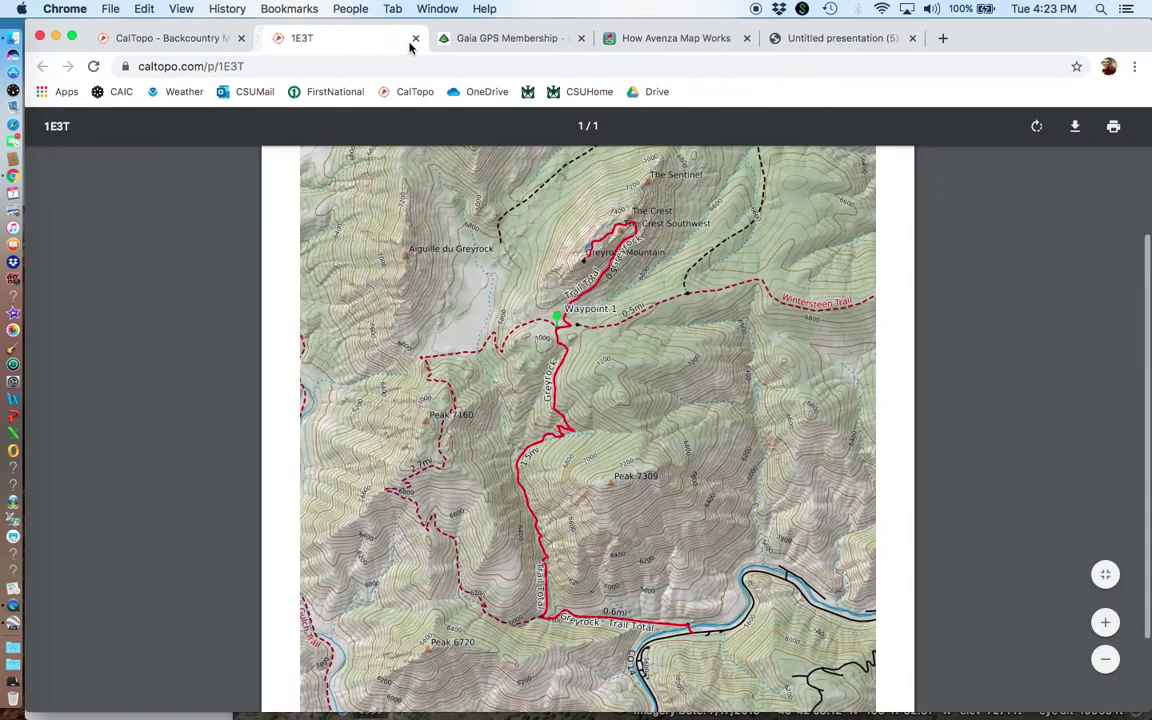
click(167, 38)
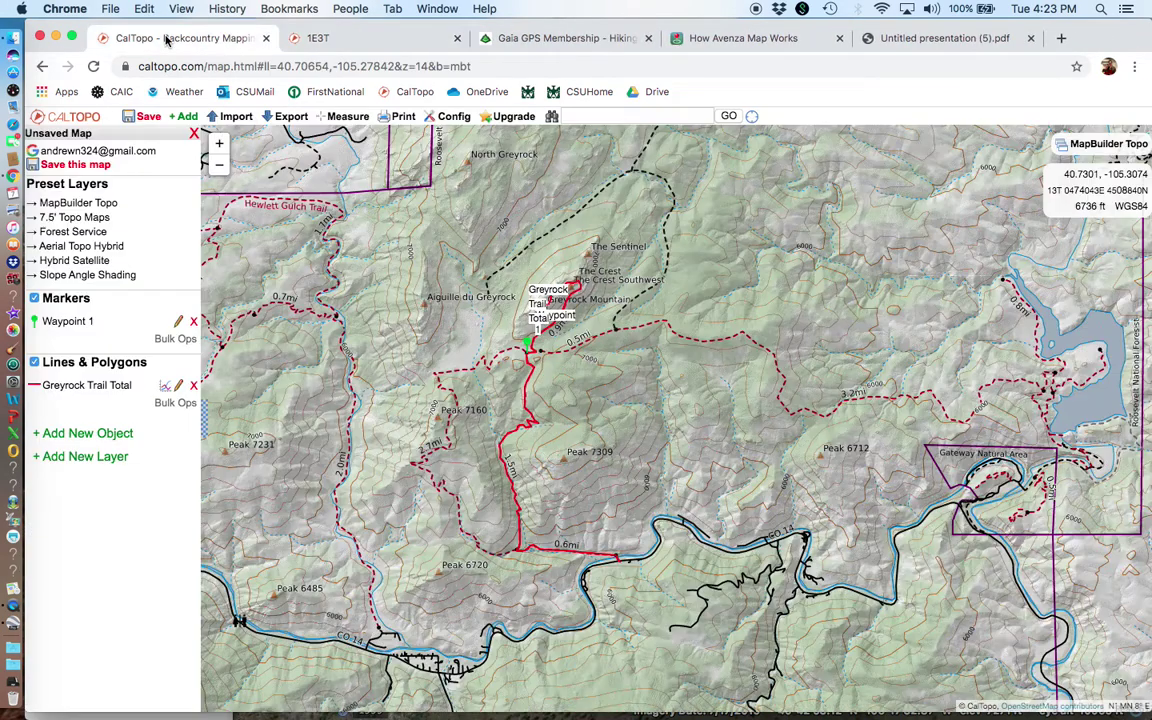
click(80, 233)
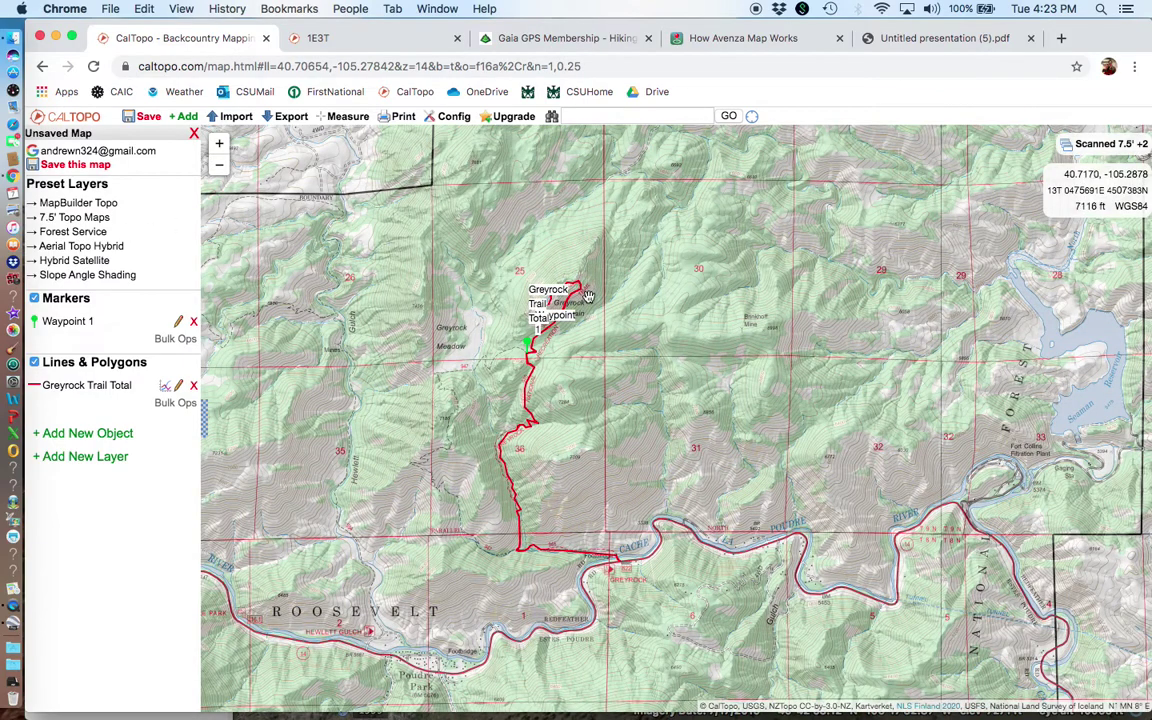
scroll(563, 303, up, 1)
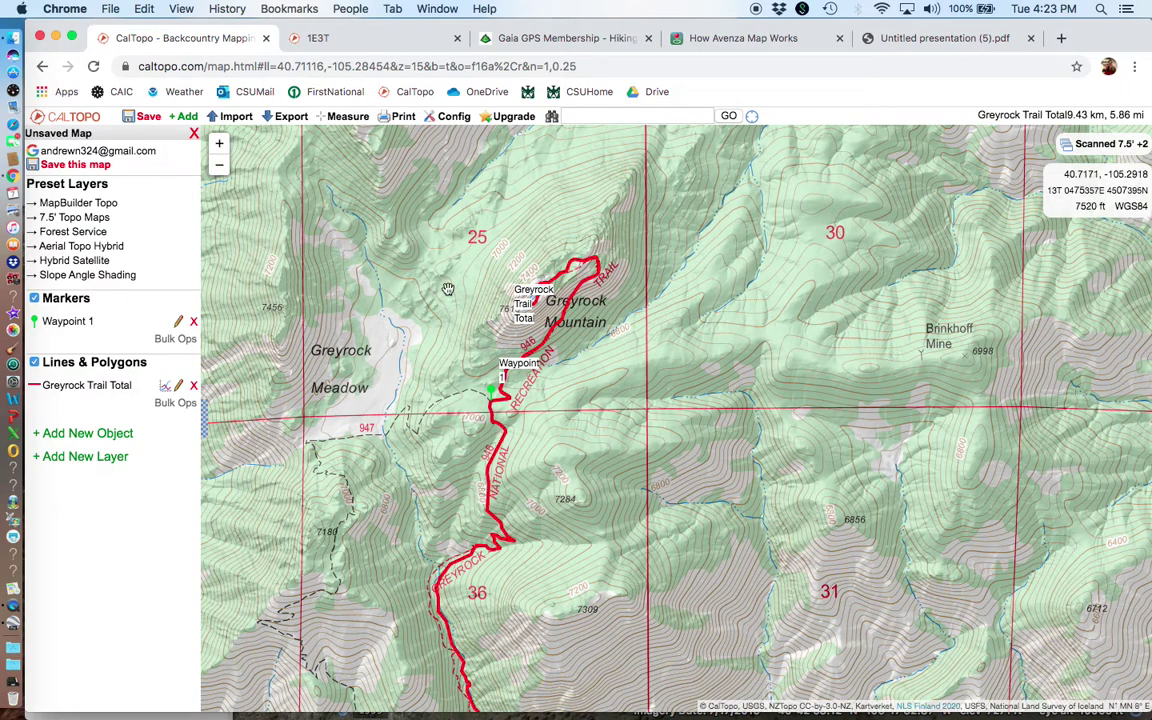
Step: Switch the base map to the 7.5' Topo Maps preset and look over the Greyrock Trail down to the river
click(97, 225)
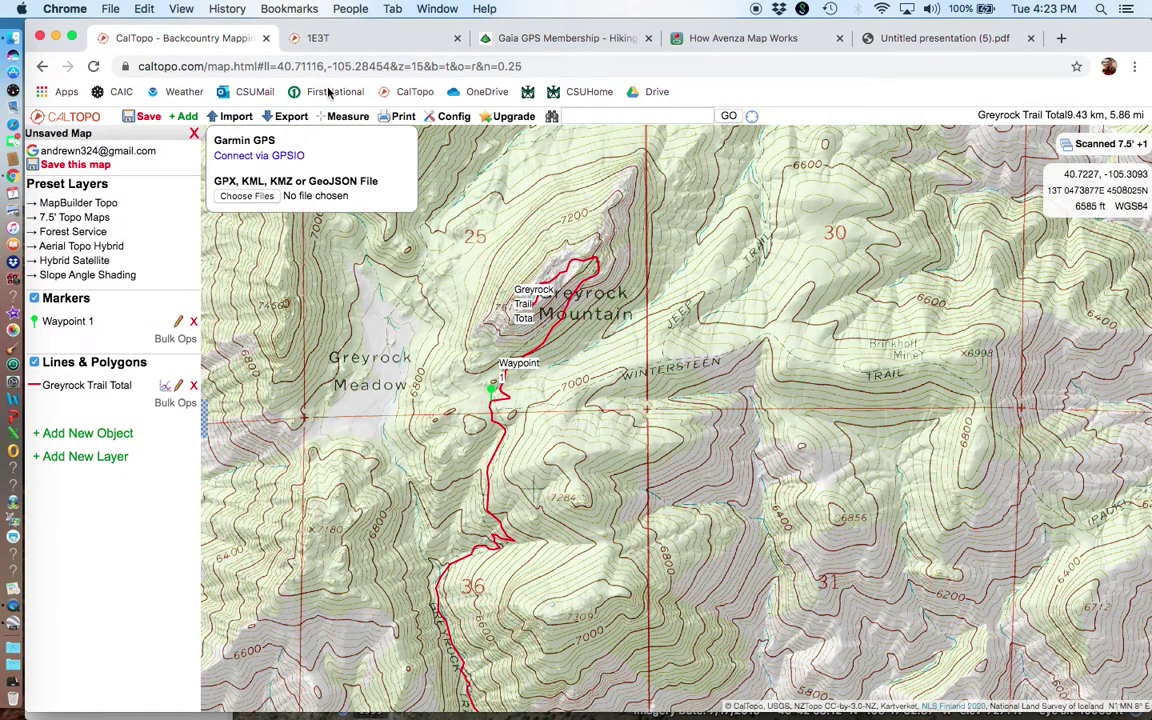
mouse_move(403, 119)
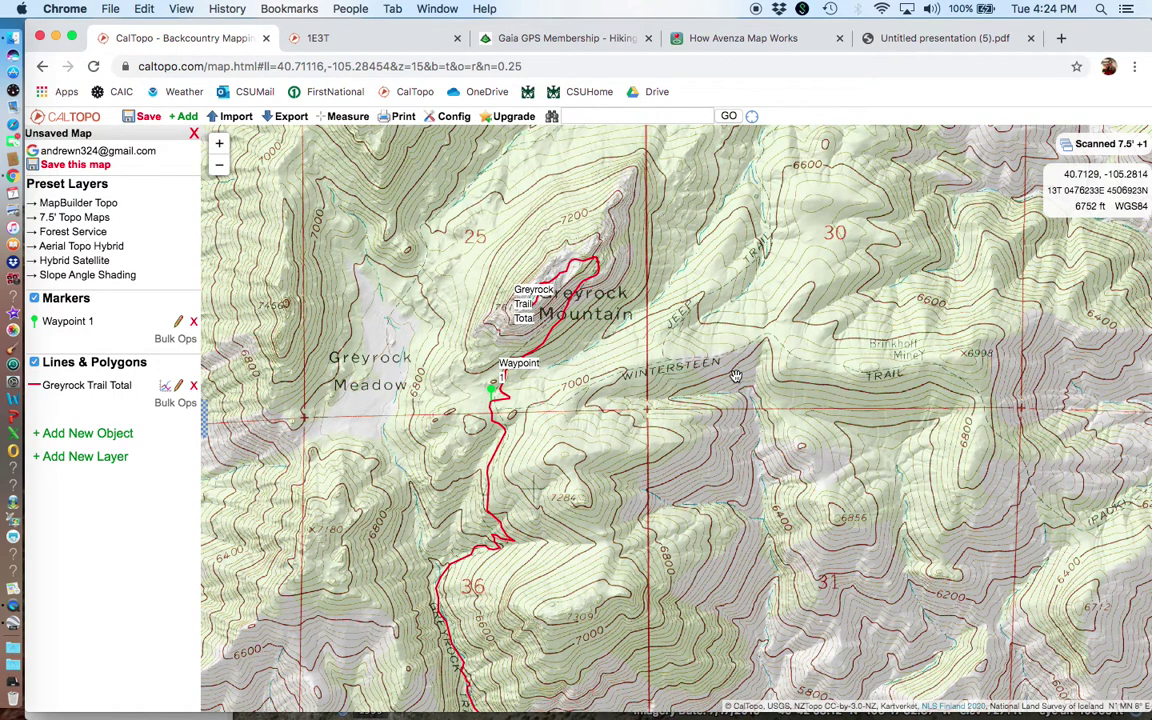
scroll(735, 376, down, 2)
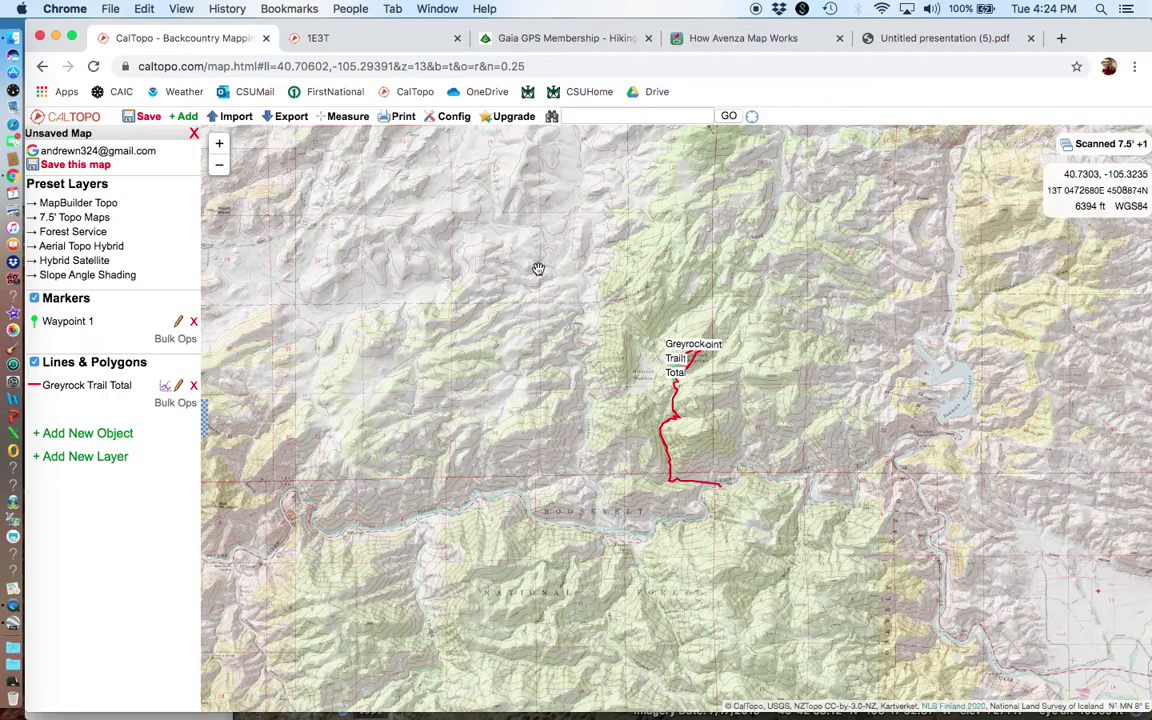
drag(703, 388, 635, 386)
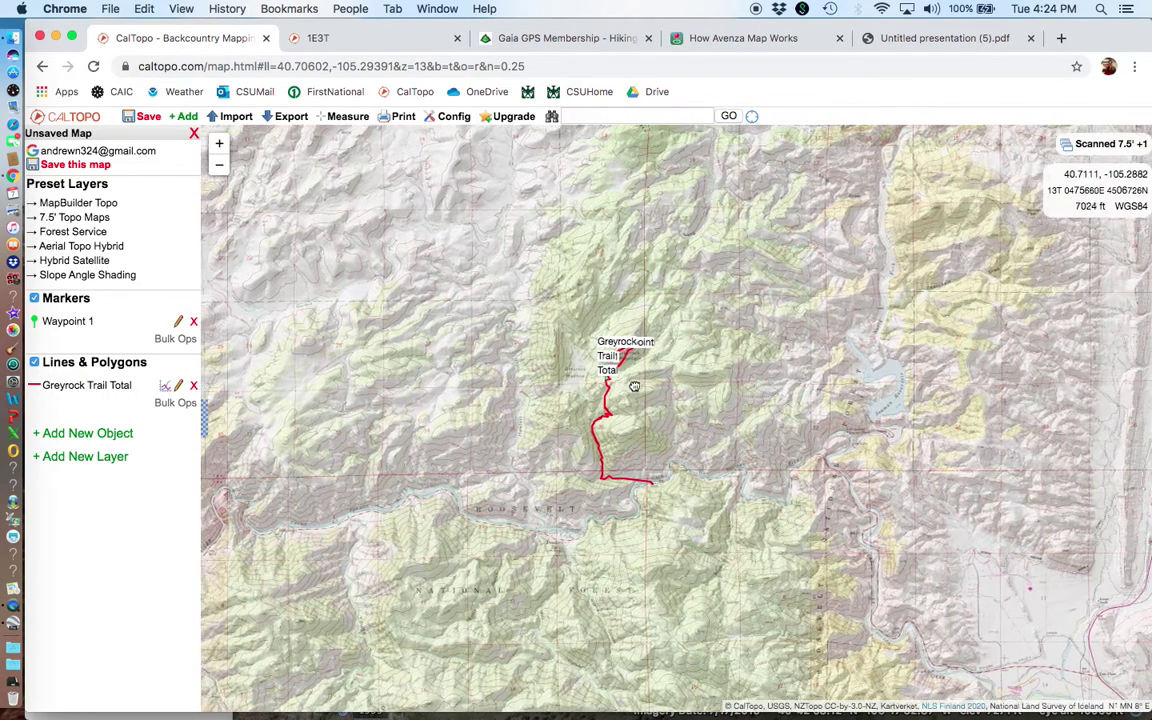
scroll(634, 380, up, 1)
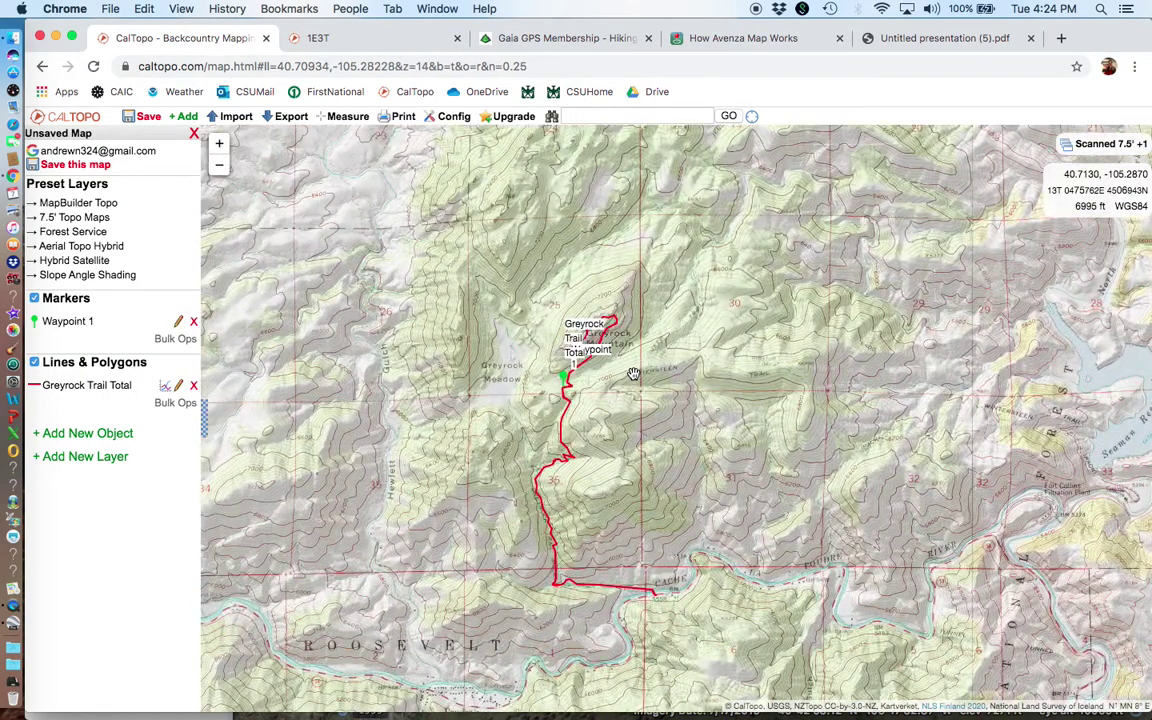
scroll(634, 373, up, 1)
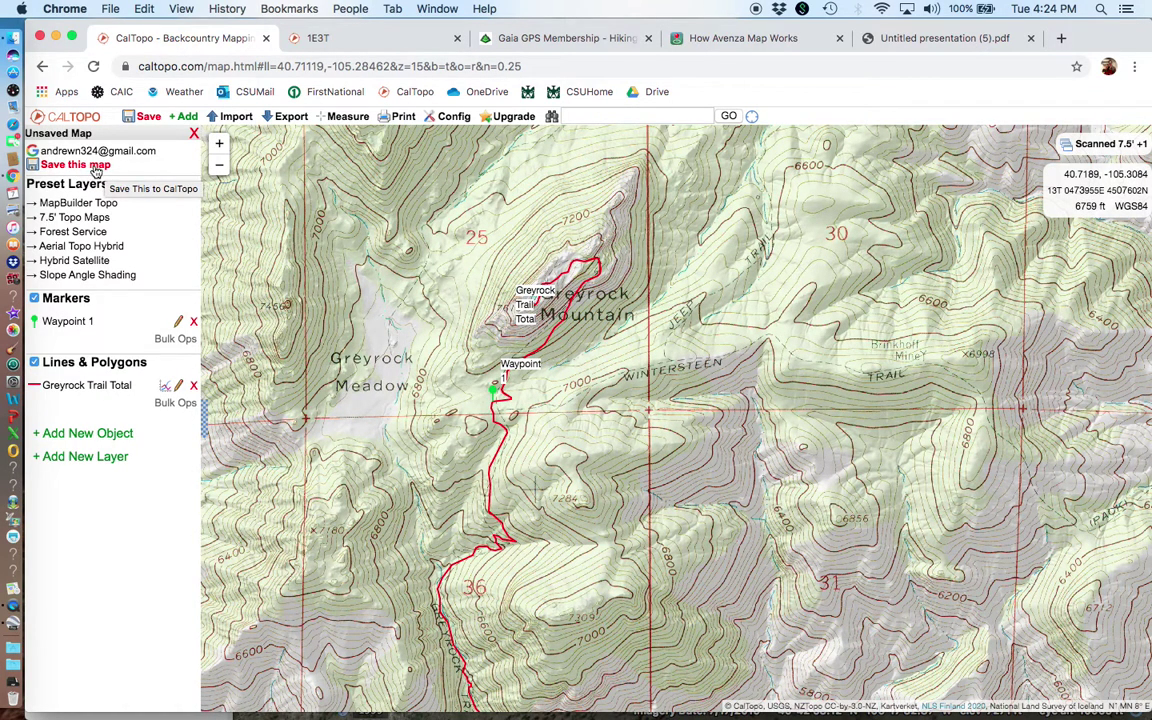
drag(606, 386, 652, 261)
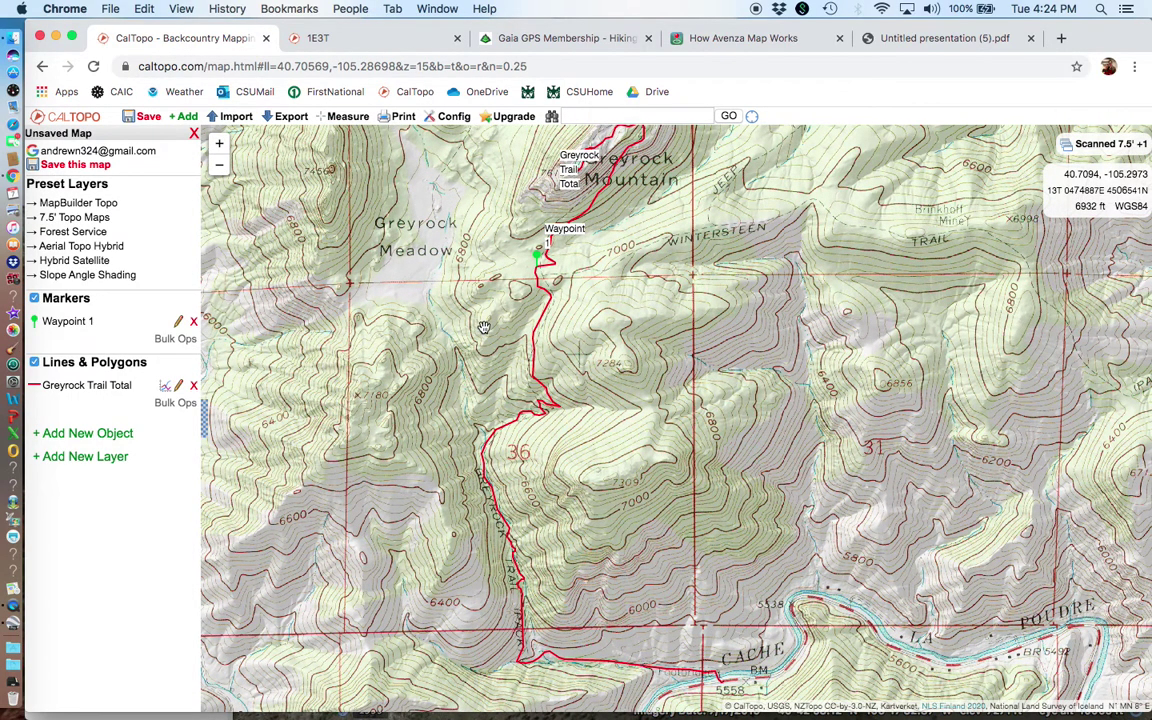
Step: Examine the 7.5' topo map around Greyrock Mountain, Greyrock Meadow and the lower trail
click(292, 120)
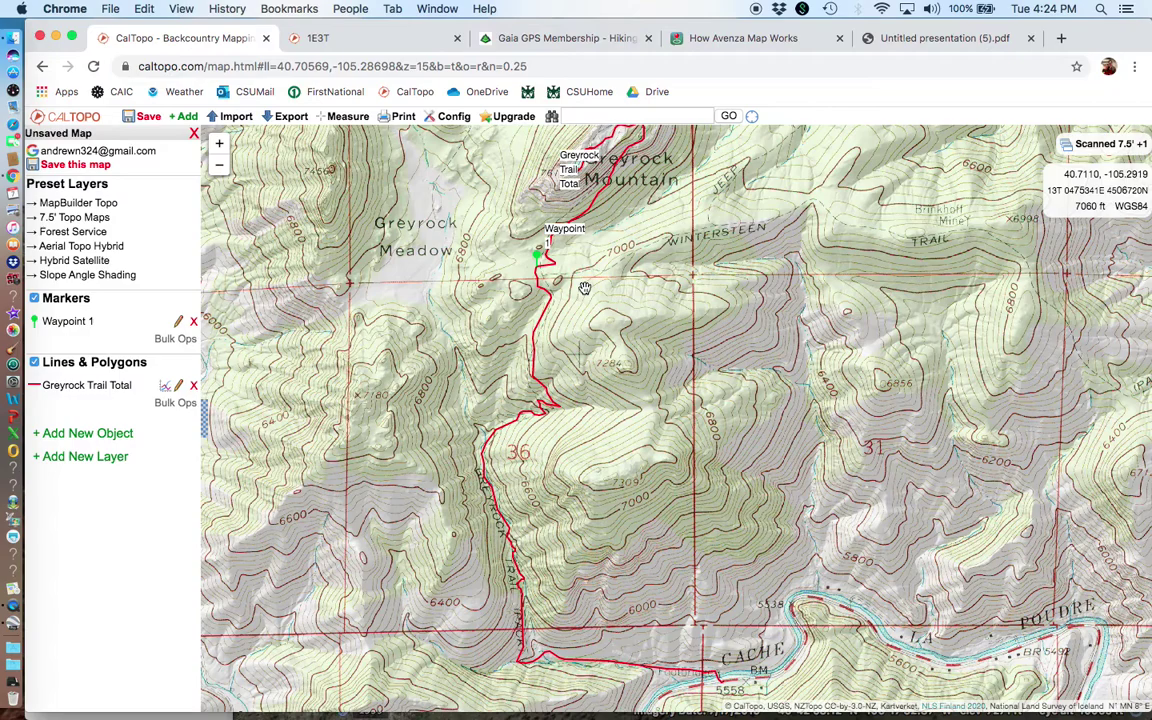
drag(584, 288, 557, 387)
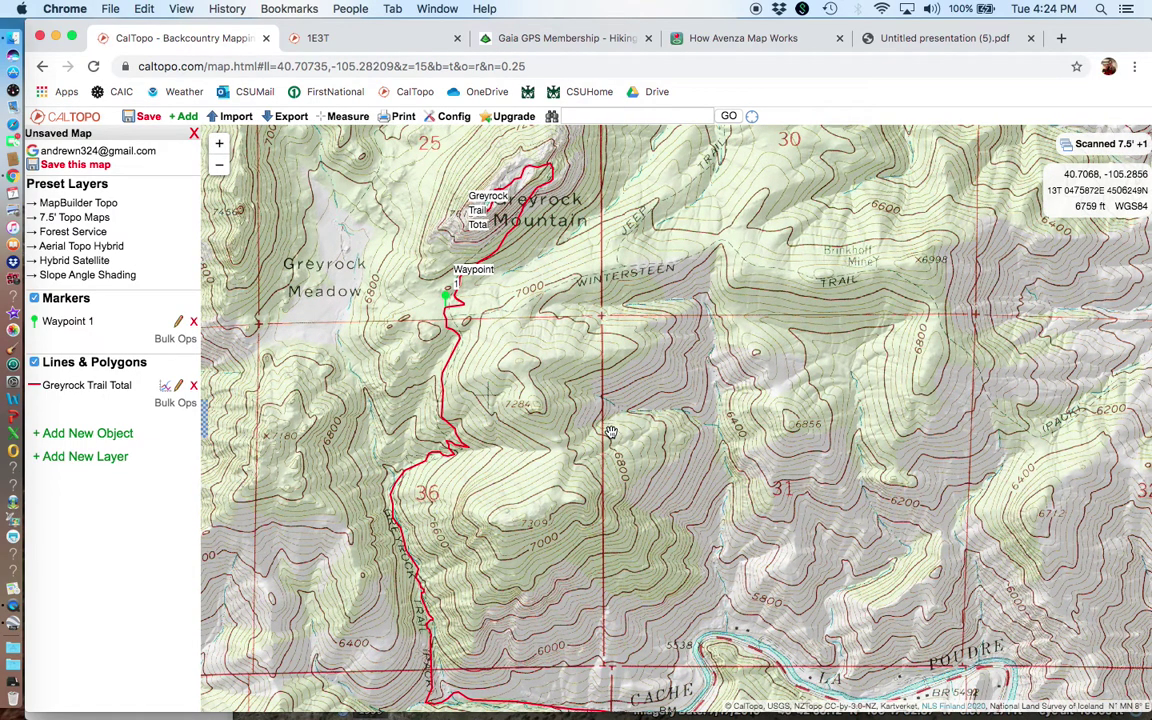
drag(586, 433, 624, 417)
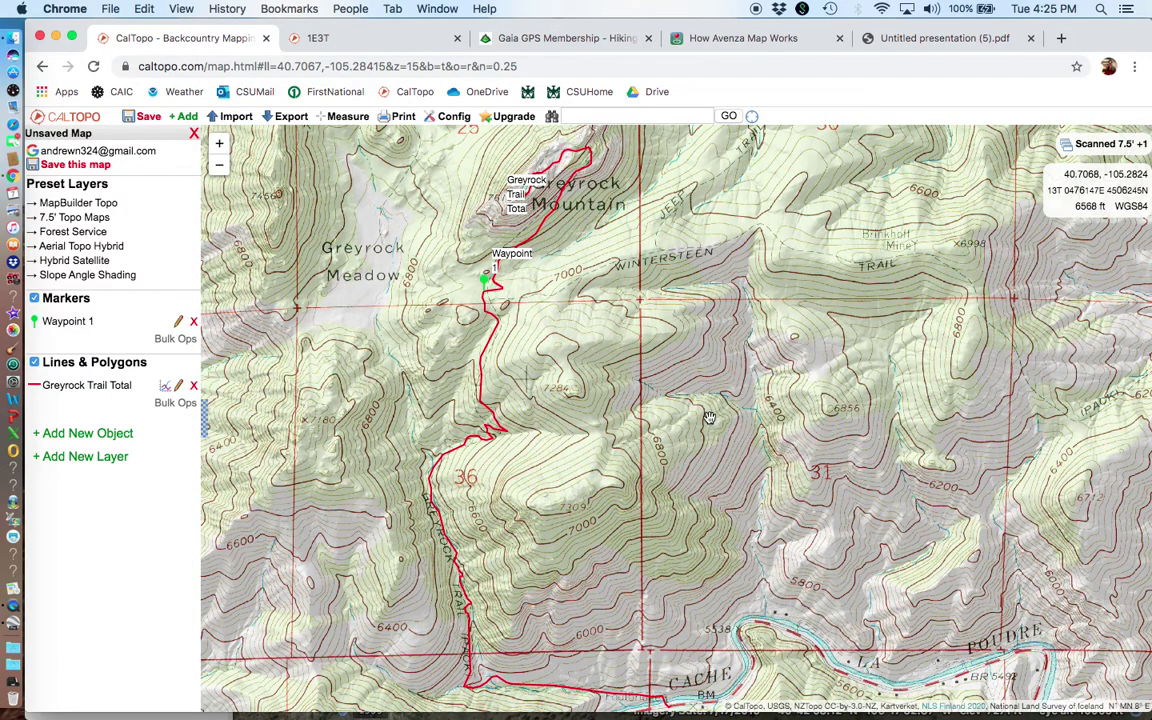
drag(705, 412, 658, 460)
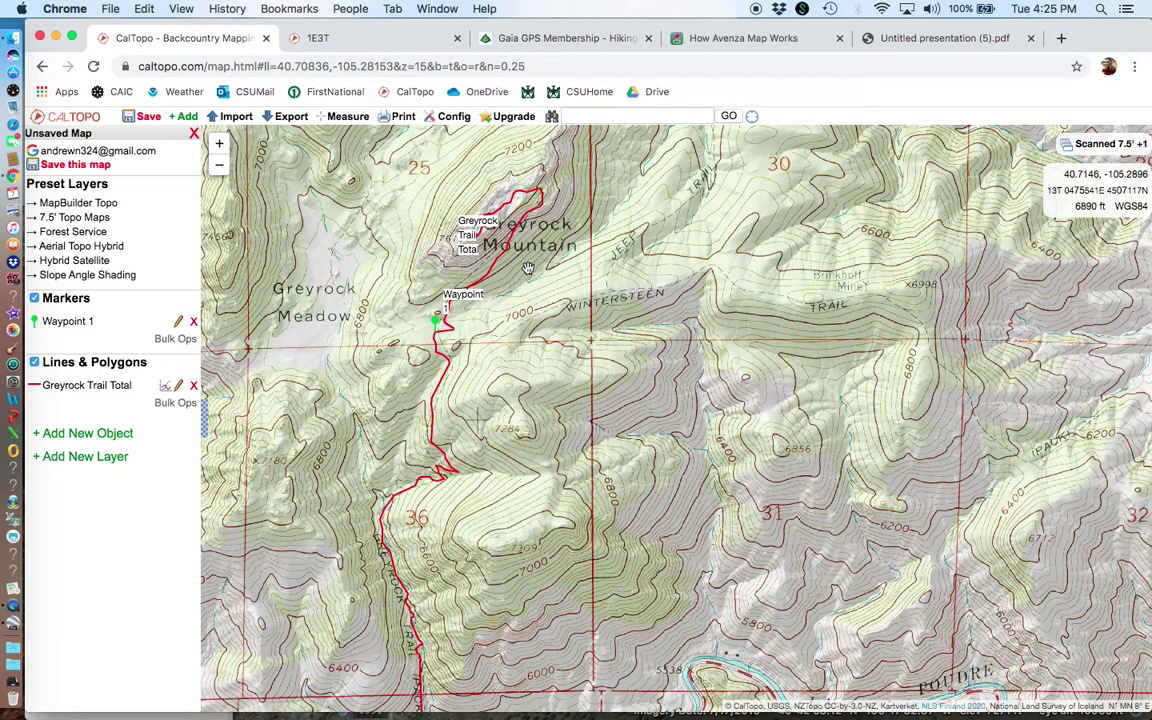
drag(528, 268, 636, 382)
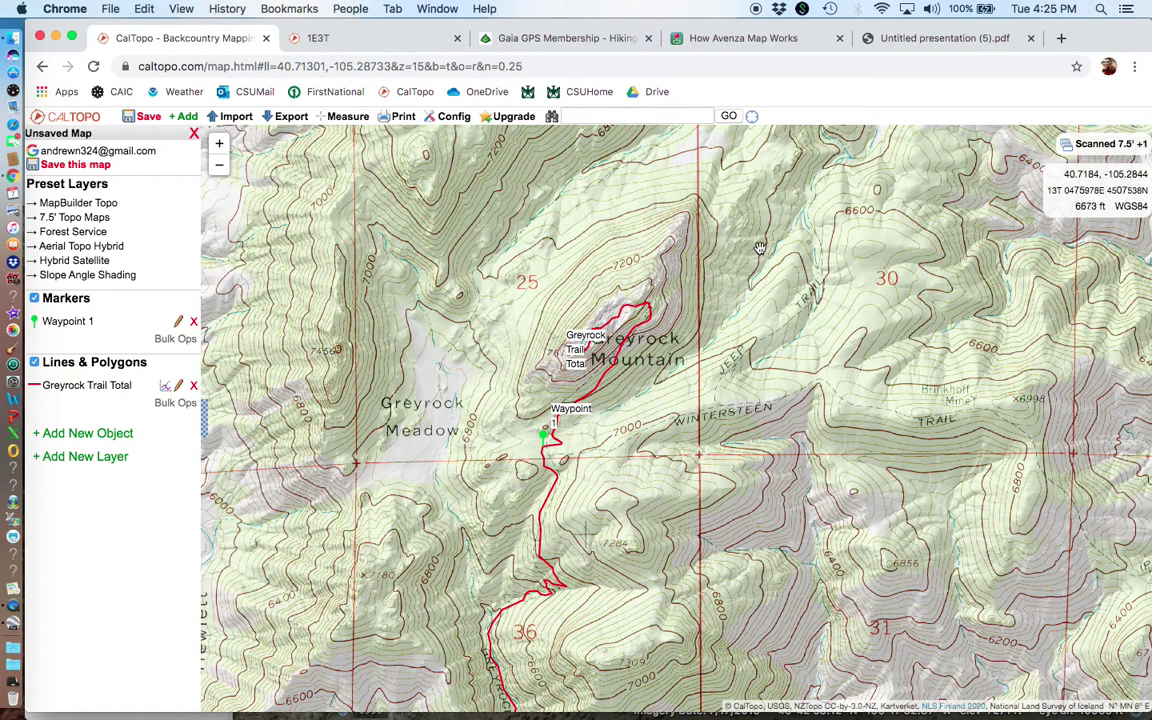
drag(699, 259, 677, 243)
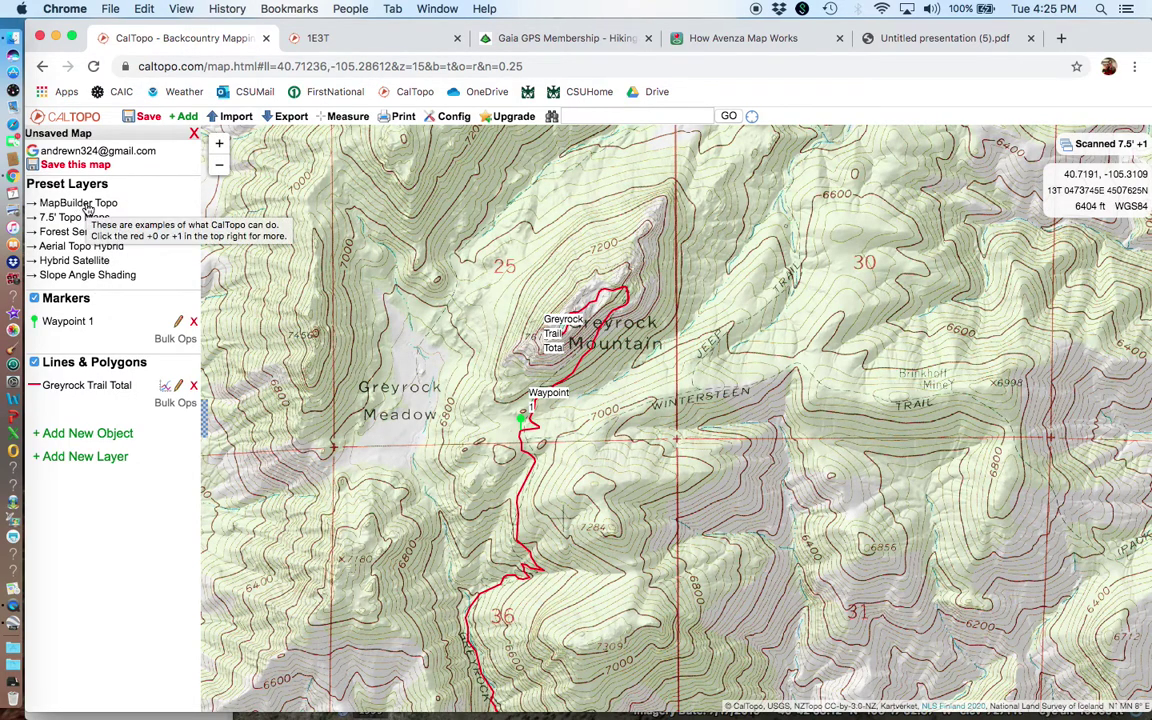
Step: Switch the base map back to the Forest Service preset and inspect the route around Greyrock Mountain
click(75, 234)
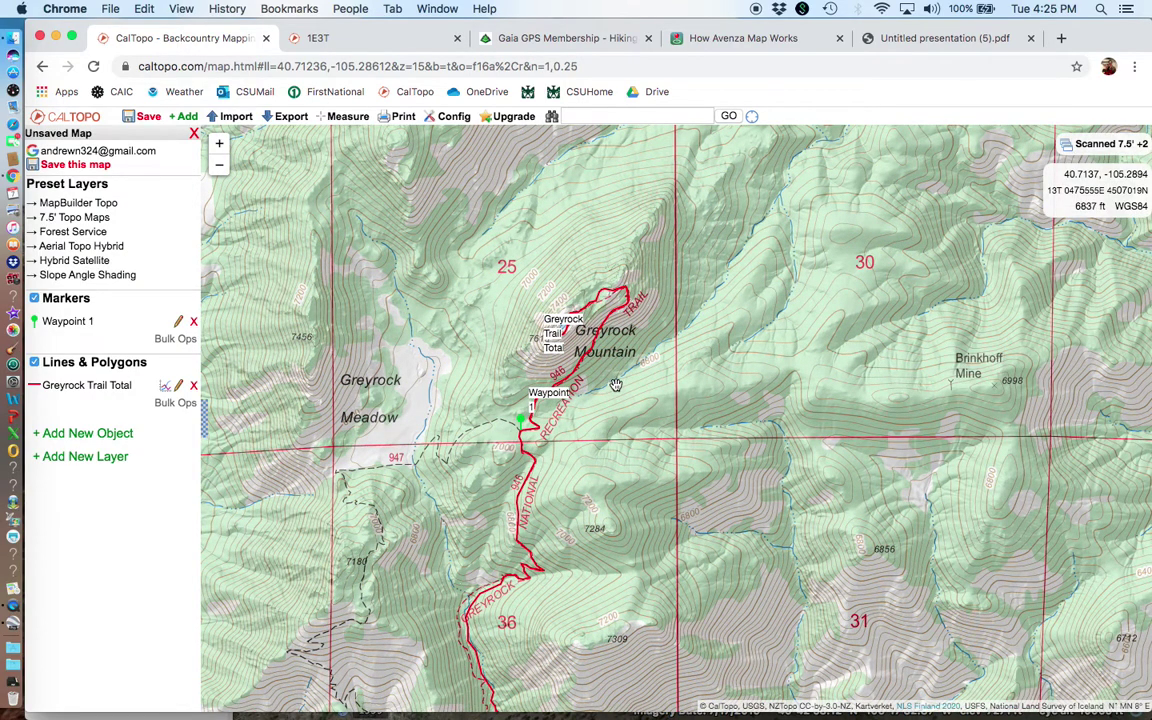
scroll(616, 385, down, 2)
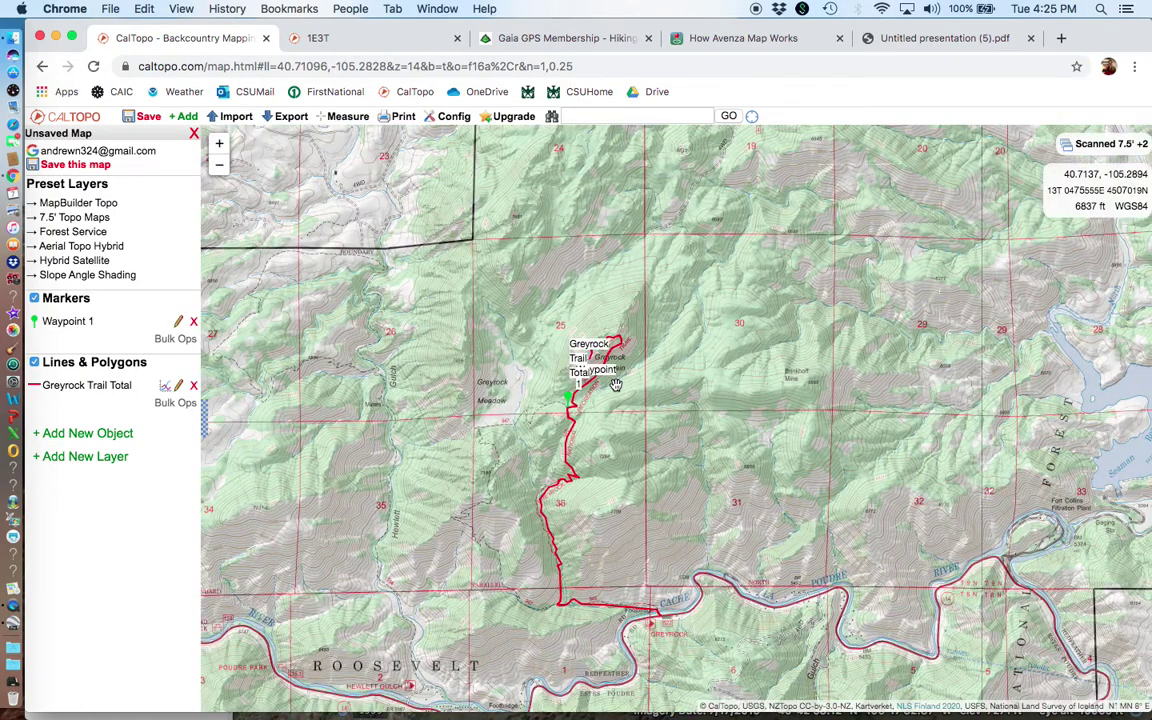
scroll(616, 385, up, 2)
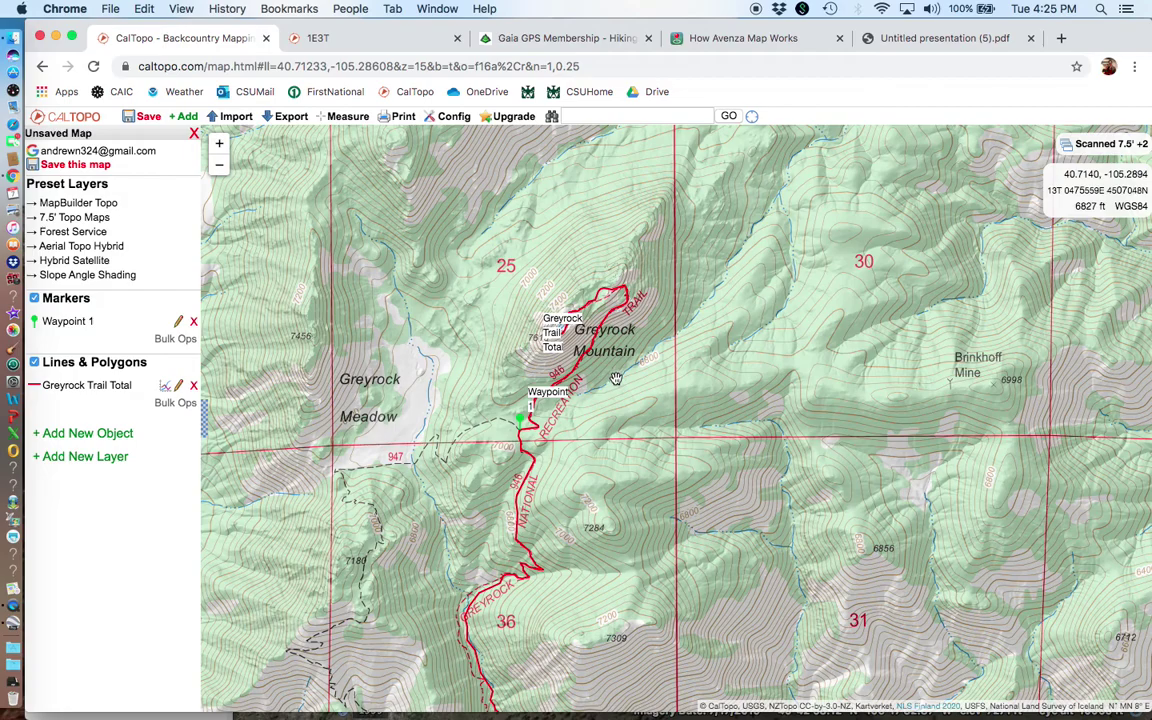
mouse_move(596, 288)
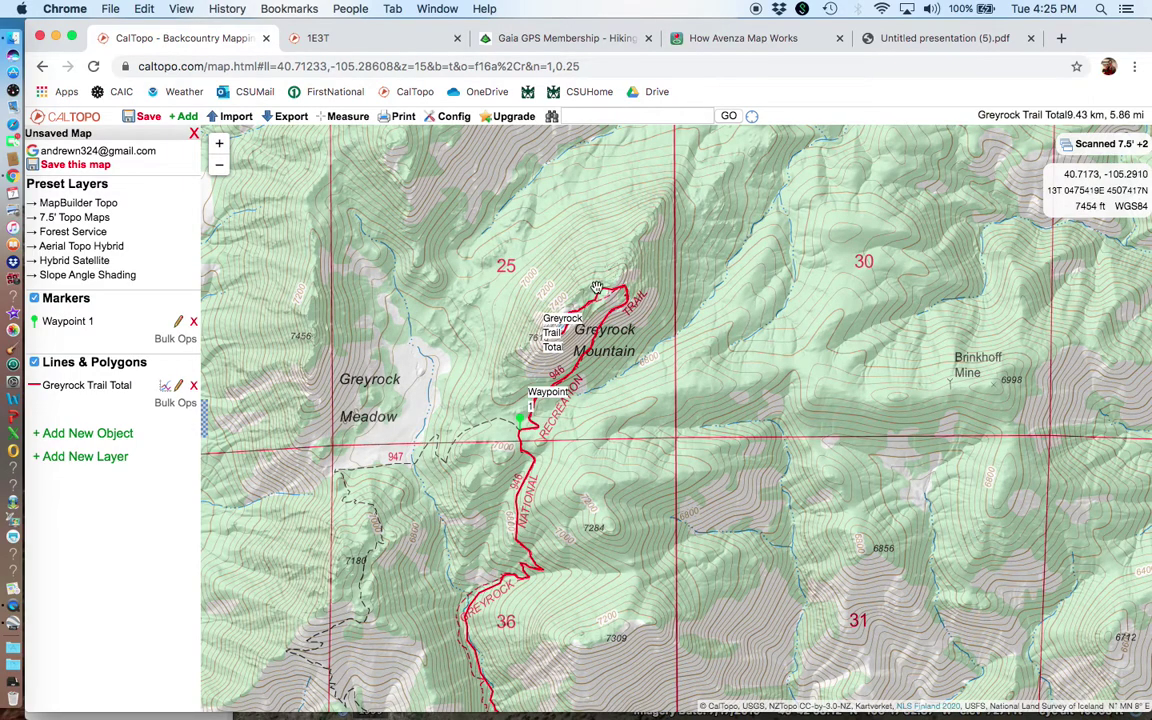
Step: Open the KMZ or MBTiles export page and move the export area to the northwest of the Greyrock Trail
click(390, 119)
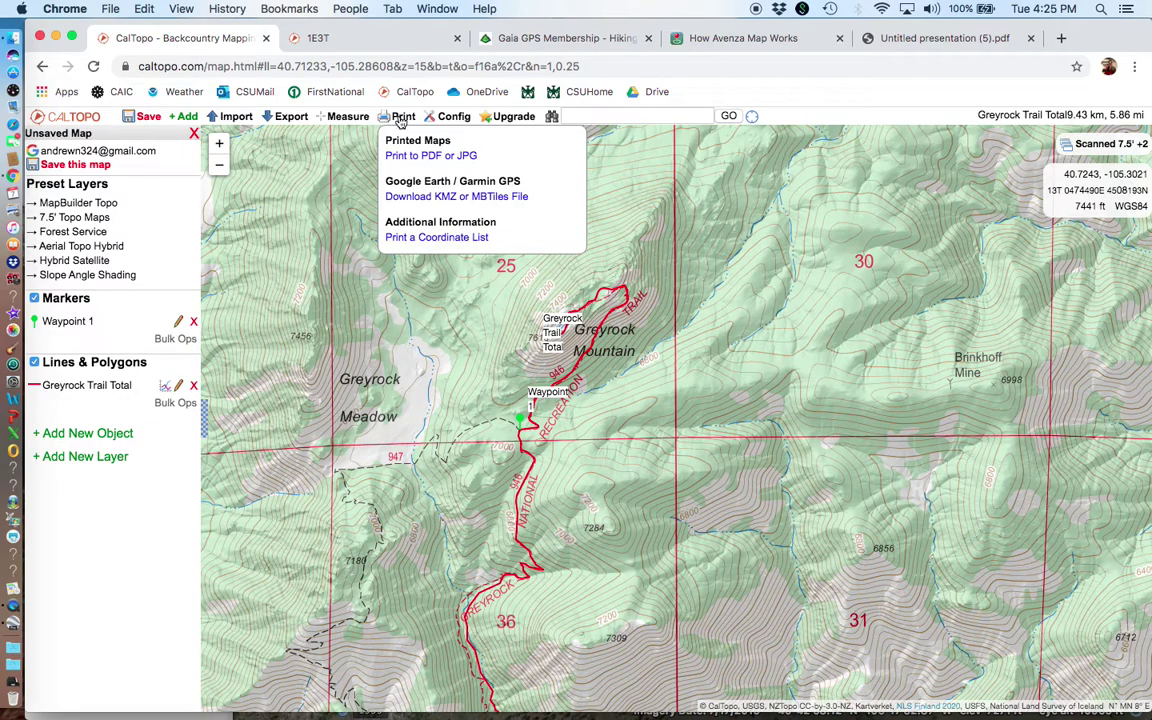
click(410, 197)
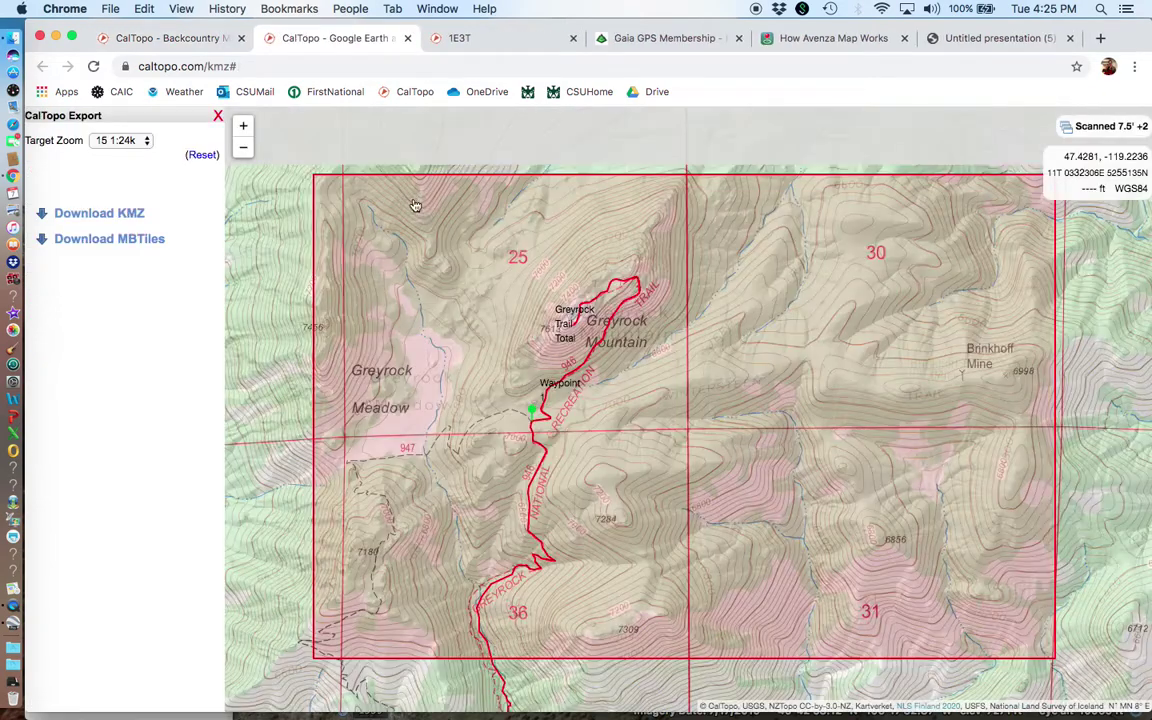
scroll(605, 434, down, 5)
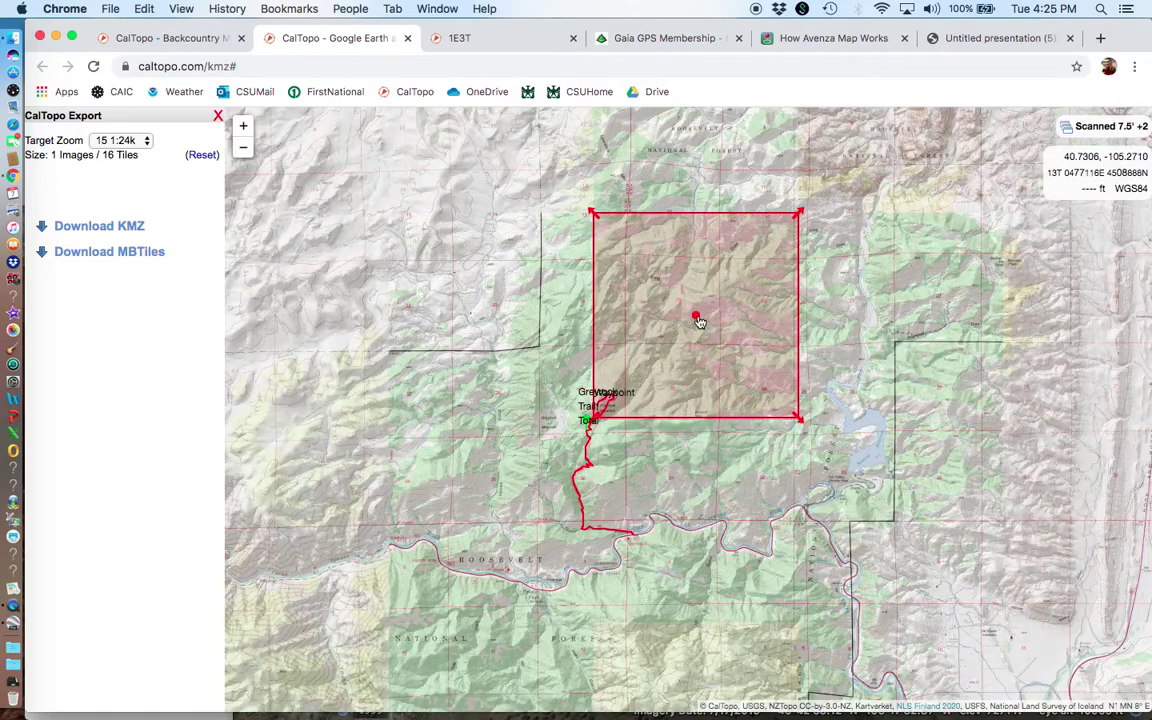
drag(681, 341, 504, 247)
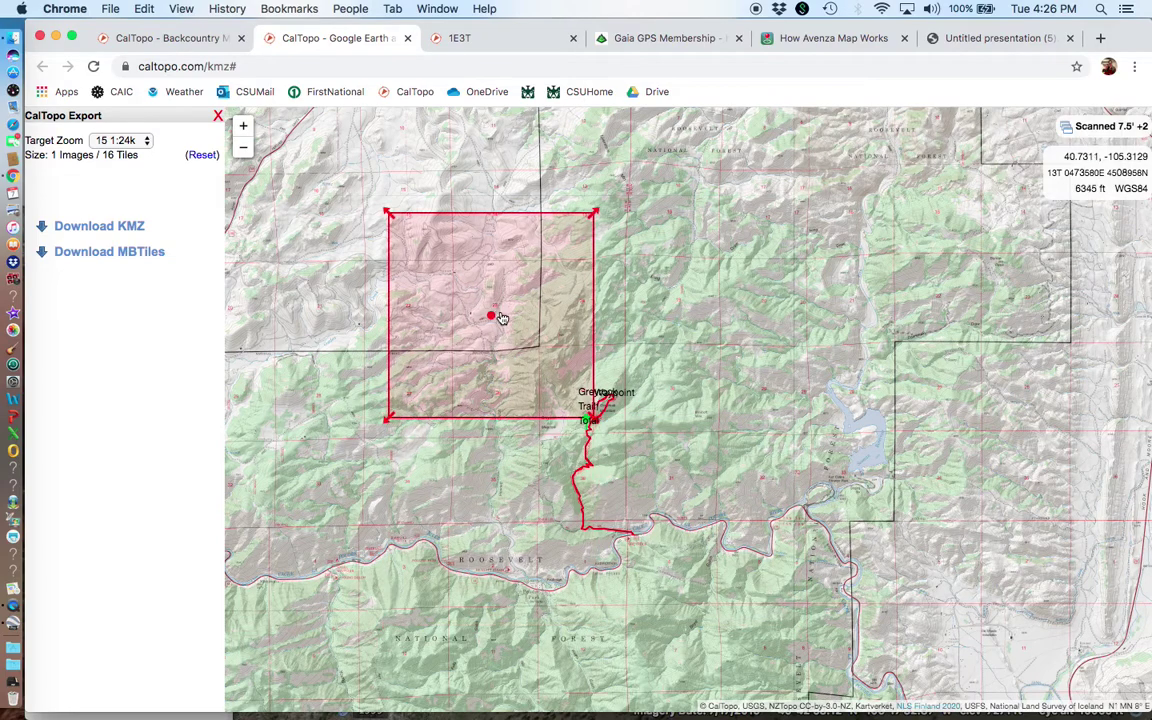
Step: Try target zooms of 14 1:48k and 13 1:100k for the export area, ending with 16 1:12k
click(146, 145)
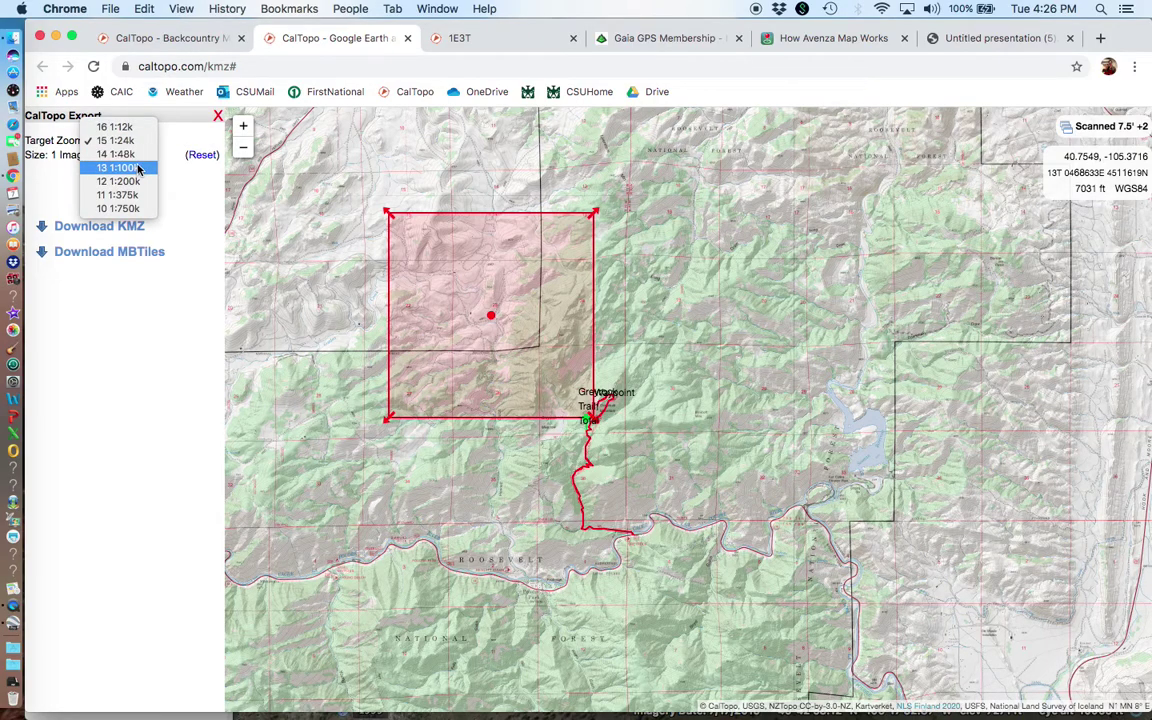
click(140, 154)
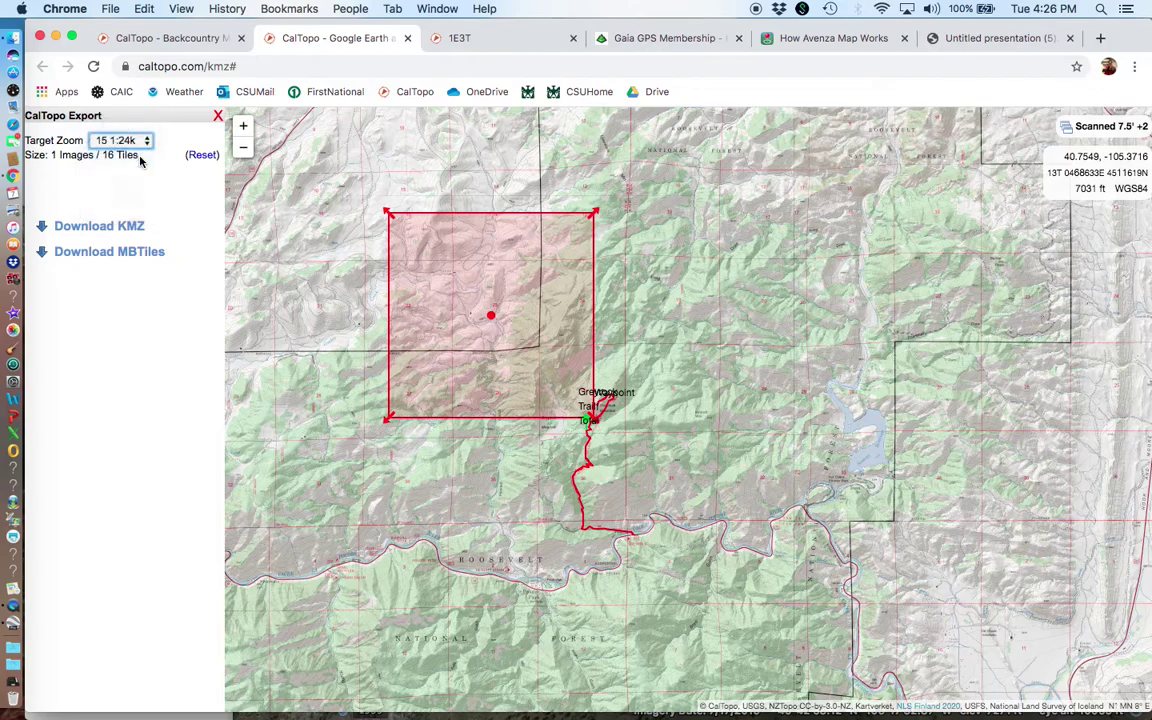
mouse_move(798, 213)
mouse_down()
mouse_move(785, 400)
mouse_move(625, 436)
mouse_move(527, 406)
mouse_move(594, 407)
mouse_move(645, 433)
mouse_move(590, 334)
mouse_up()
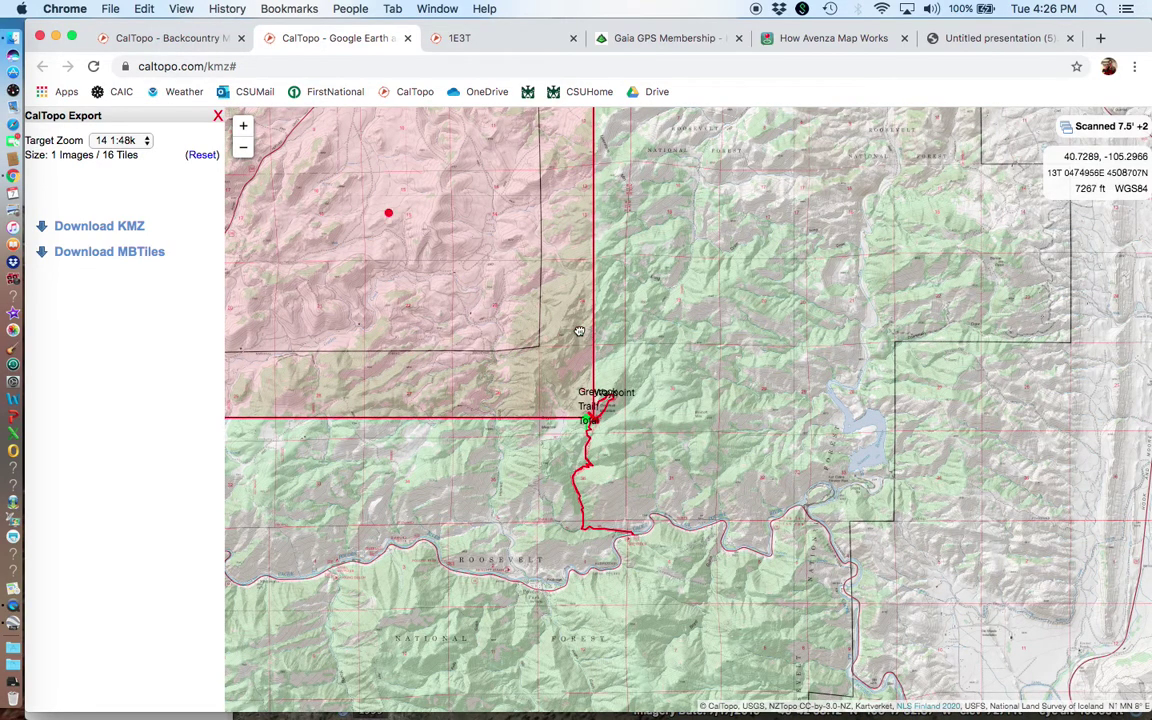
click(145, 141)
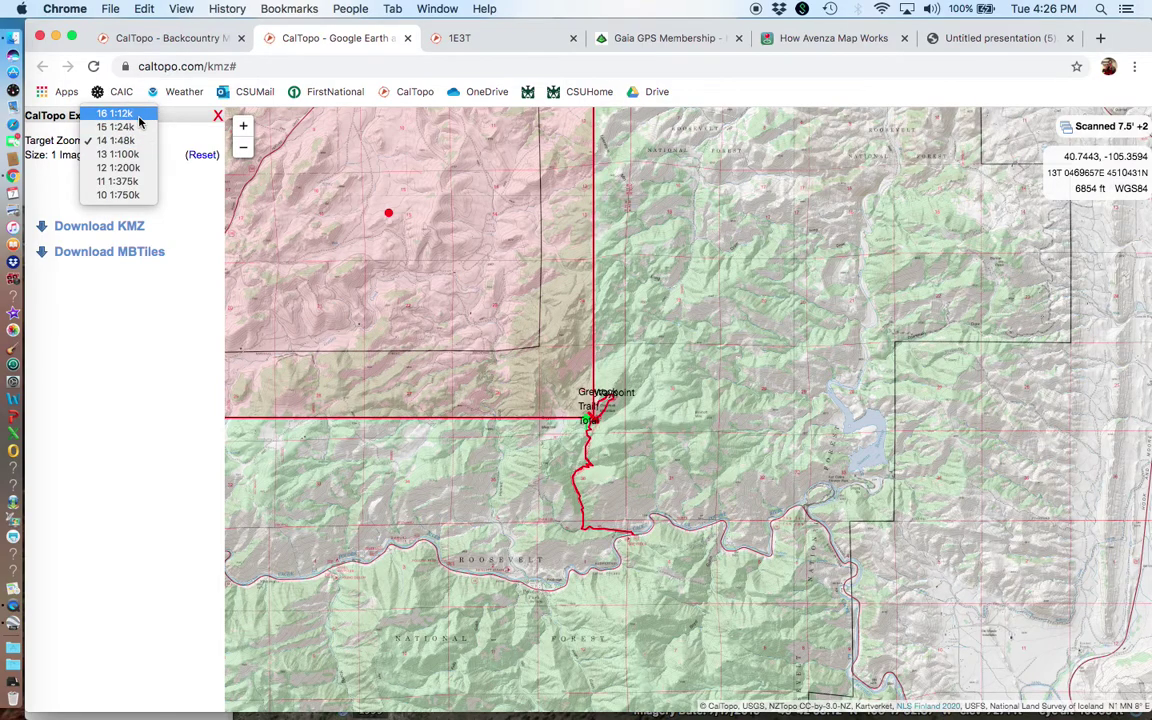
click(135, 155)
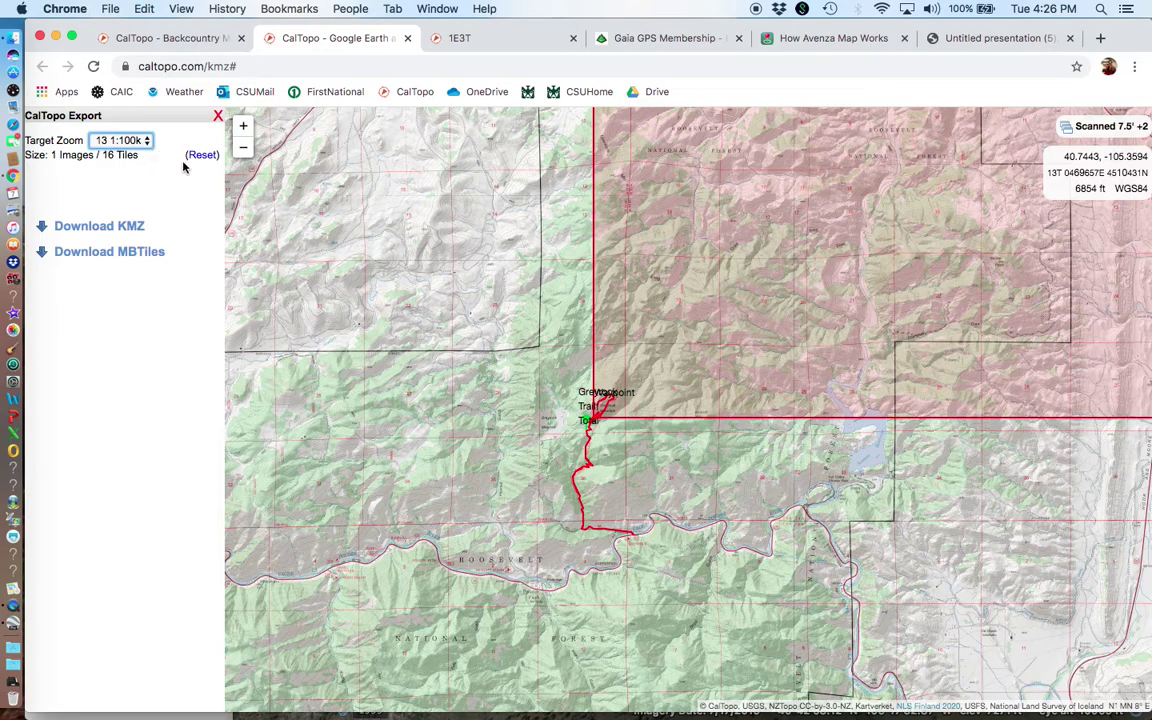
click(146, 144)
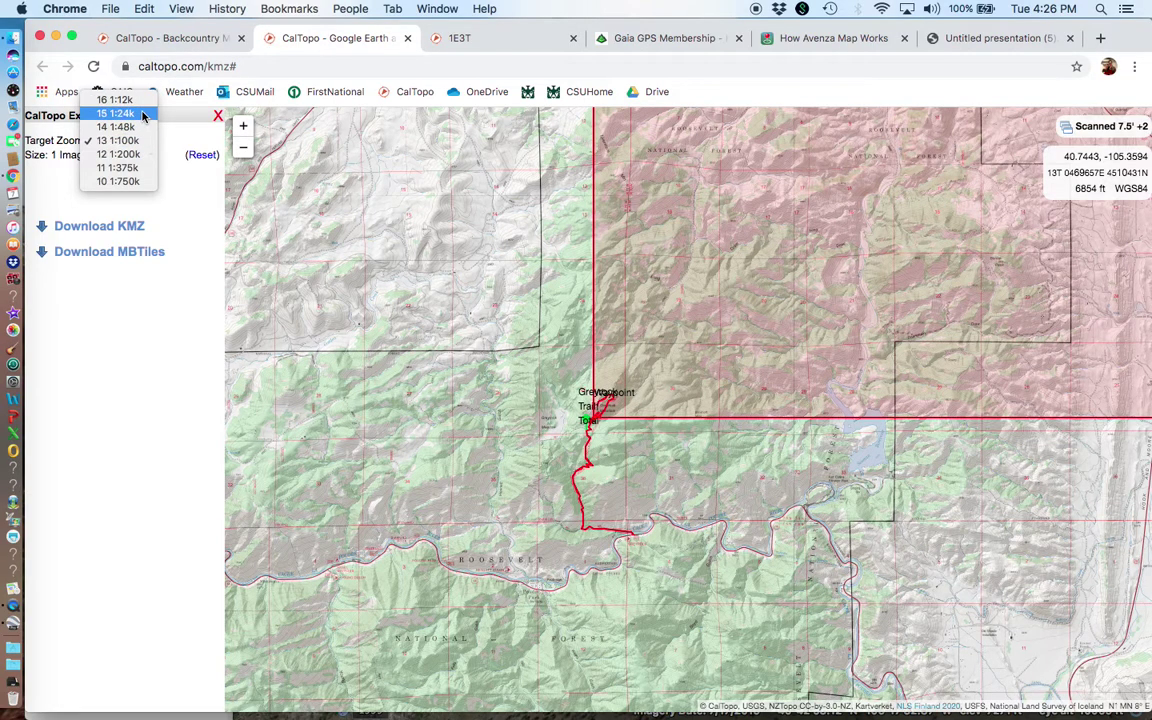
click(131, 101)
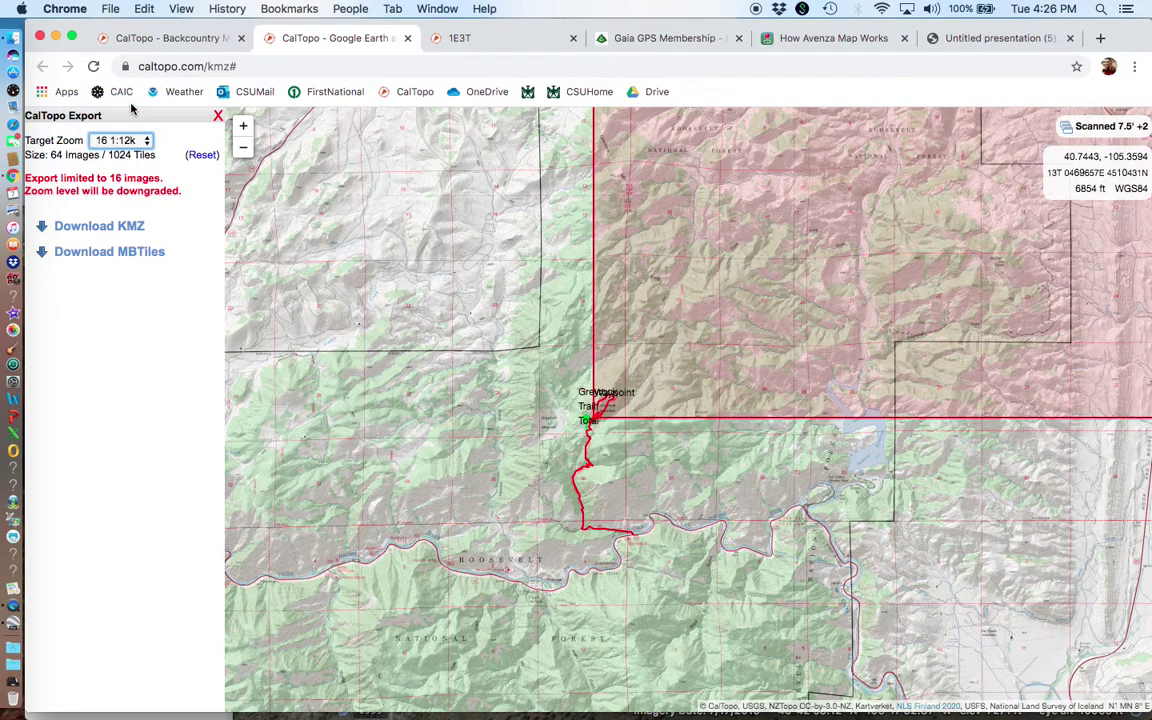
Step: Set the export's target zoom to 15 1:24k
click(131, 146)
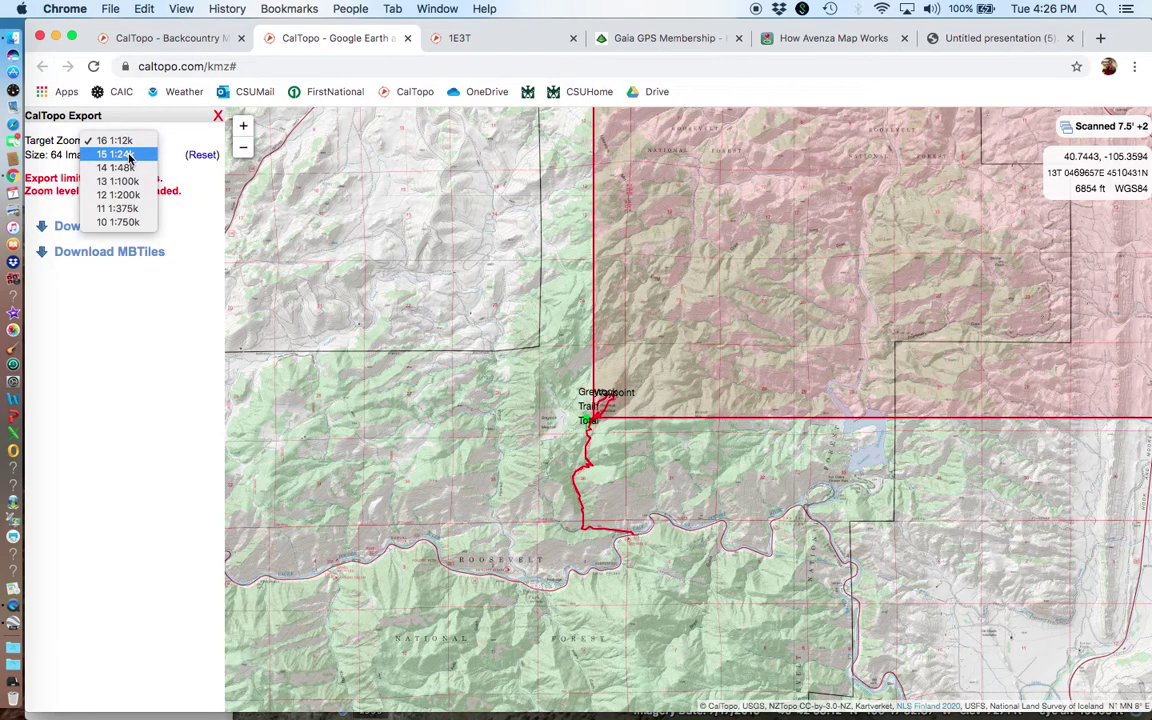
click(129, 156)
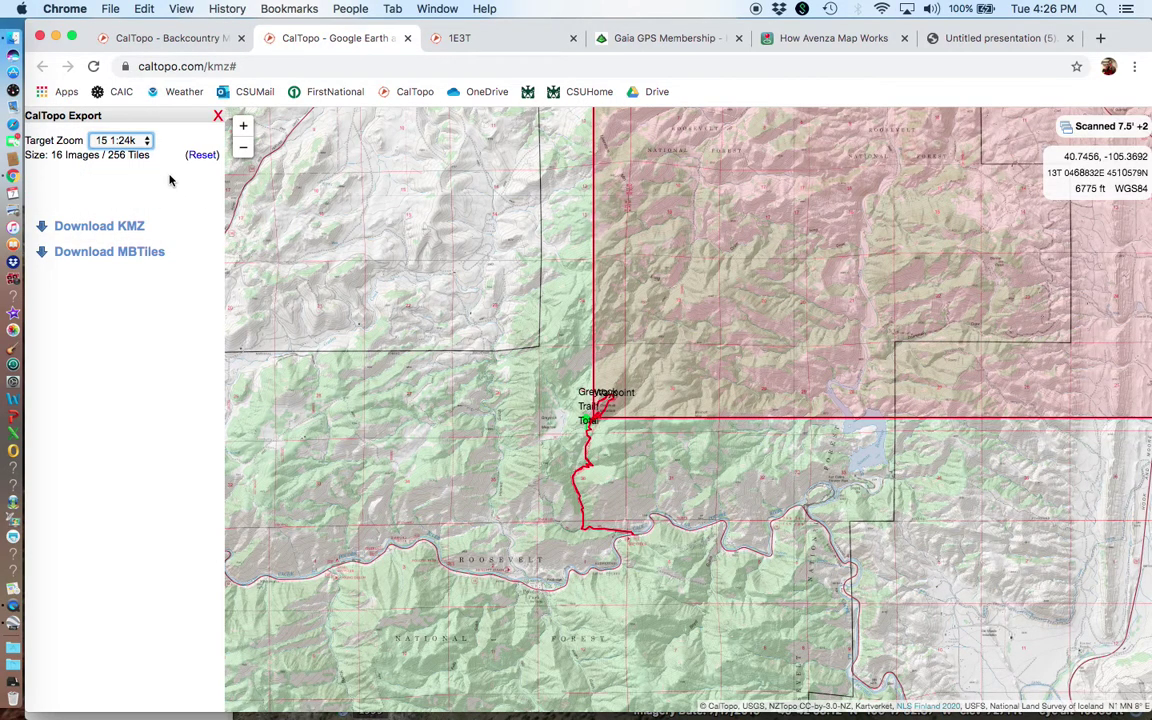
click(137, 146)
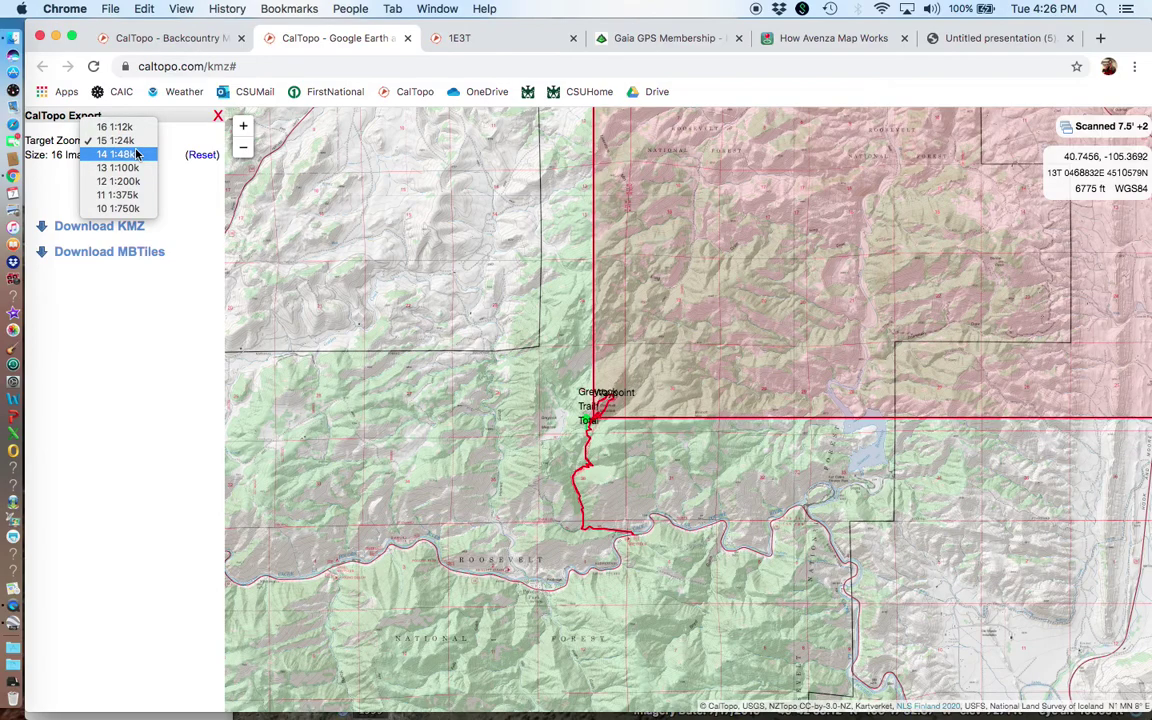
click(141, 144)
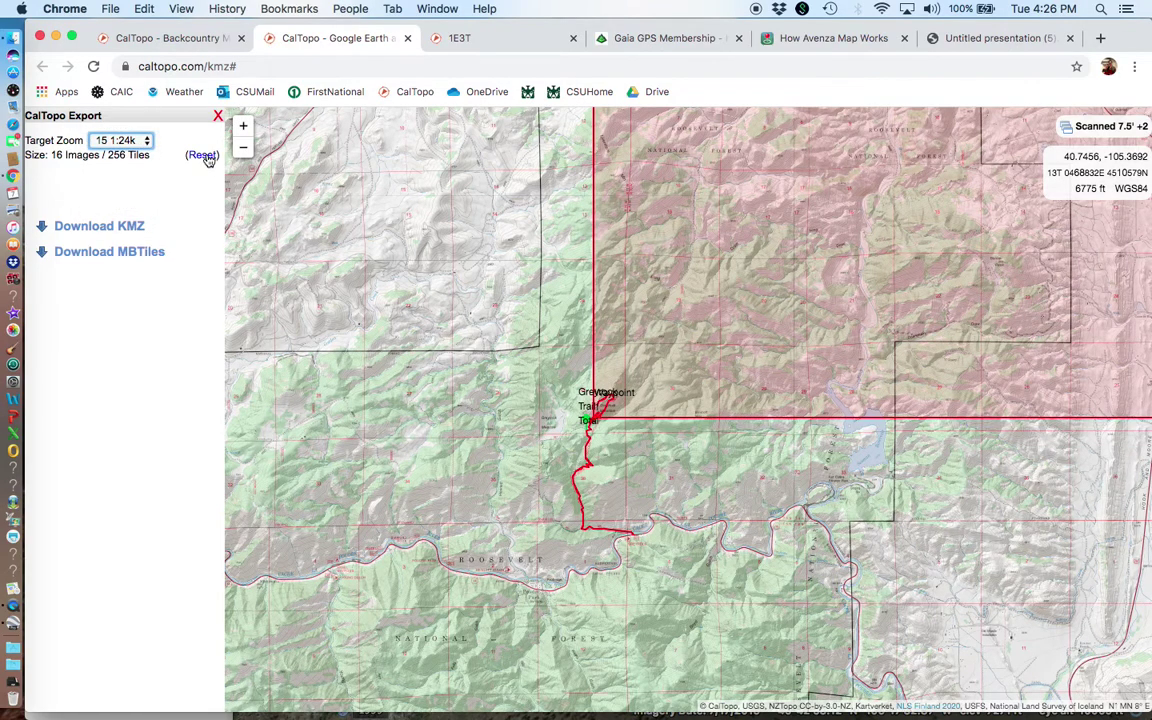
Step: Reset the export area so that it covers the Greyrock Trail and download it as a KMZ file
click(203, 156)
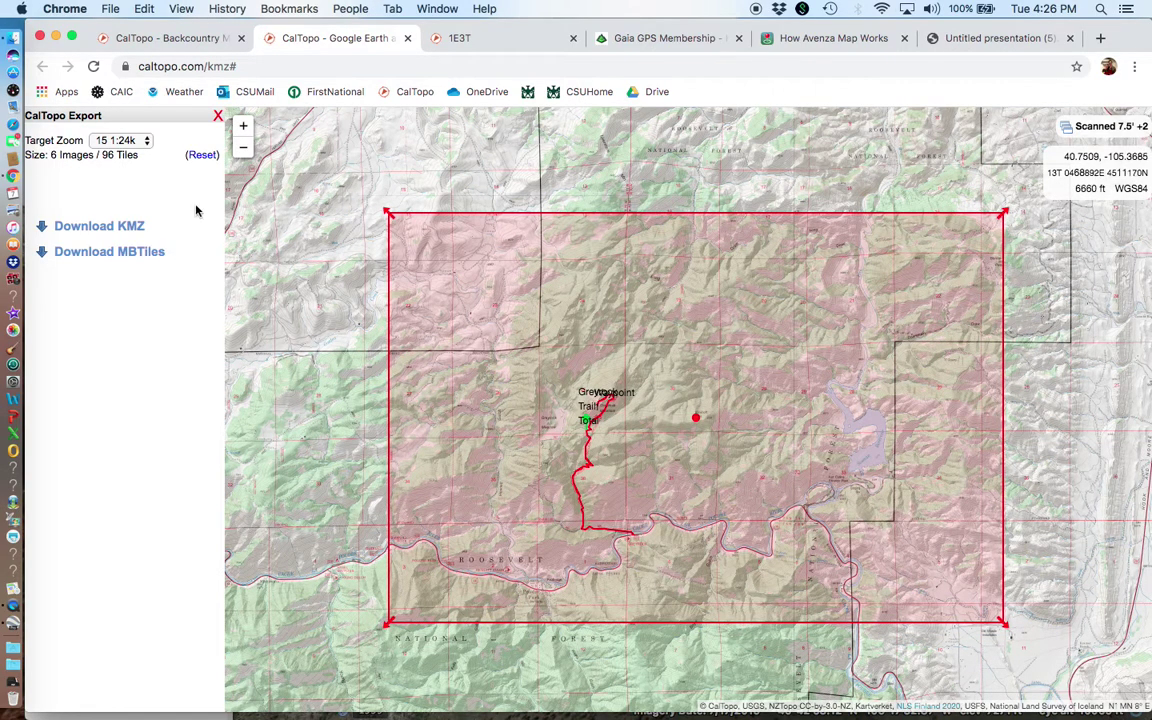
click(101, 228)
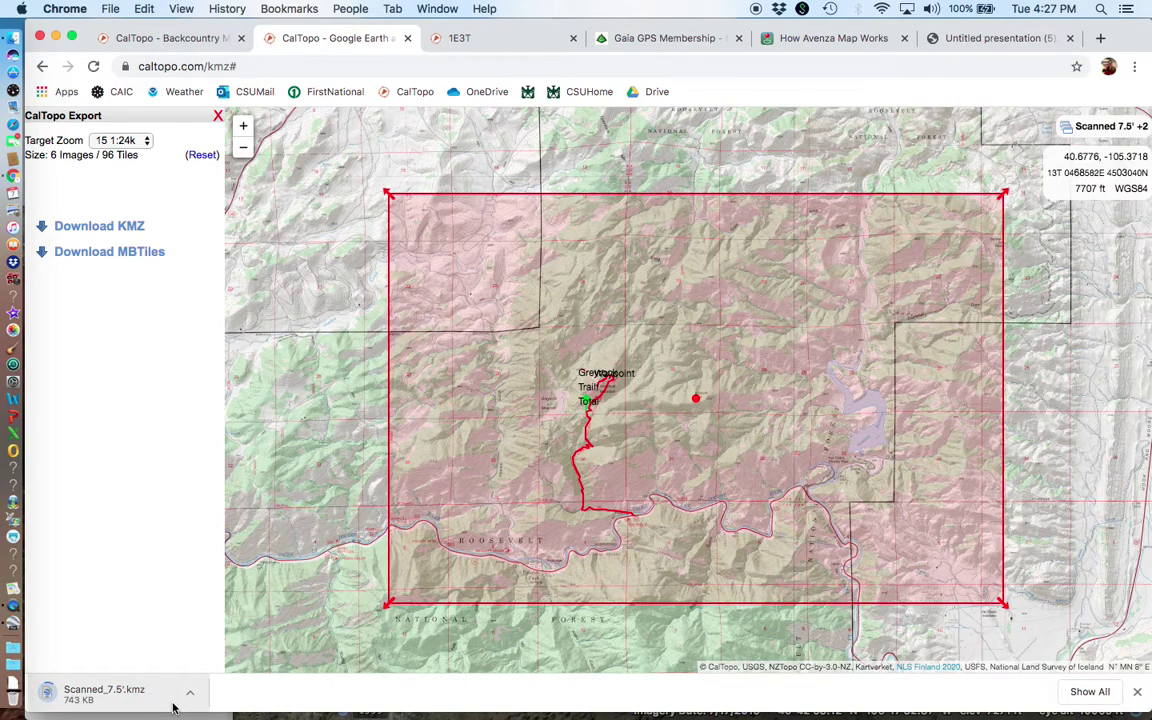
Step: Switch to Google Earth Pro and examine Greyrock Mountain and the trails below it in the 3D satellite imagery
key(ctrl+Up)
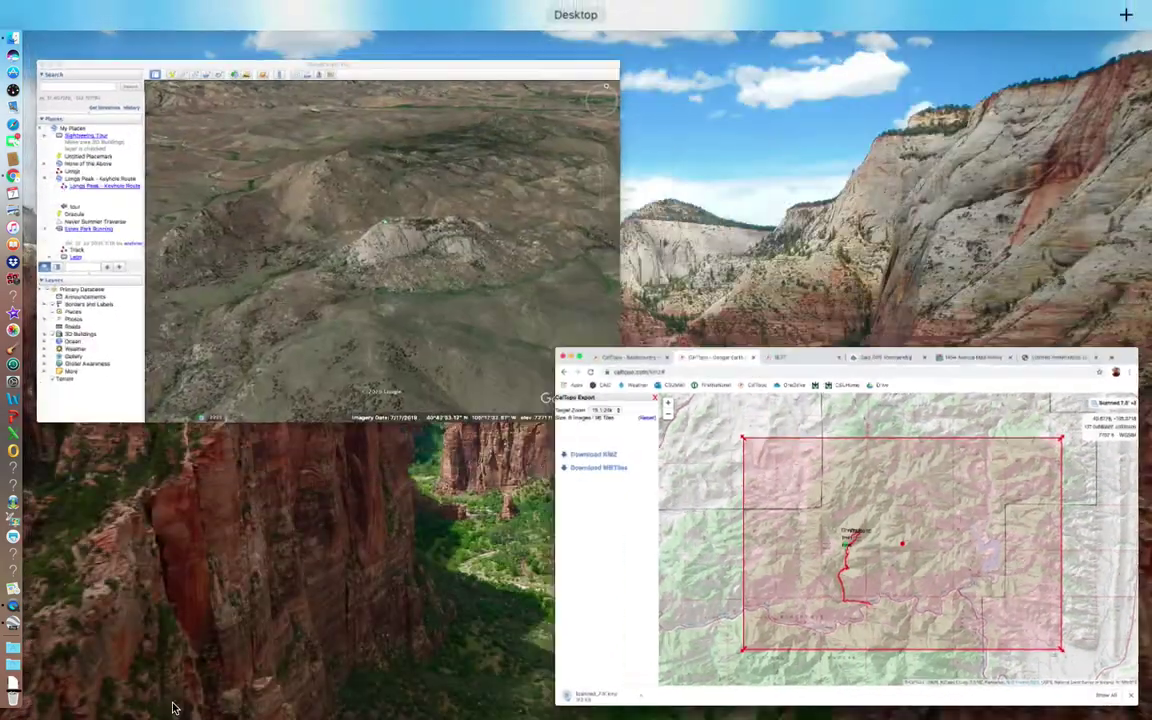
click(350, 267)
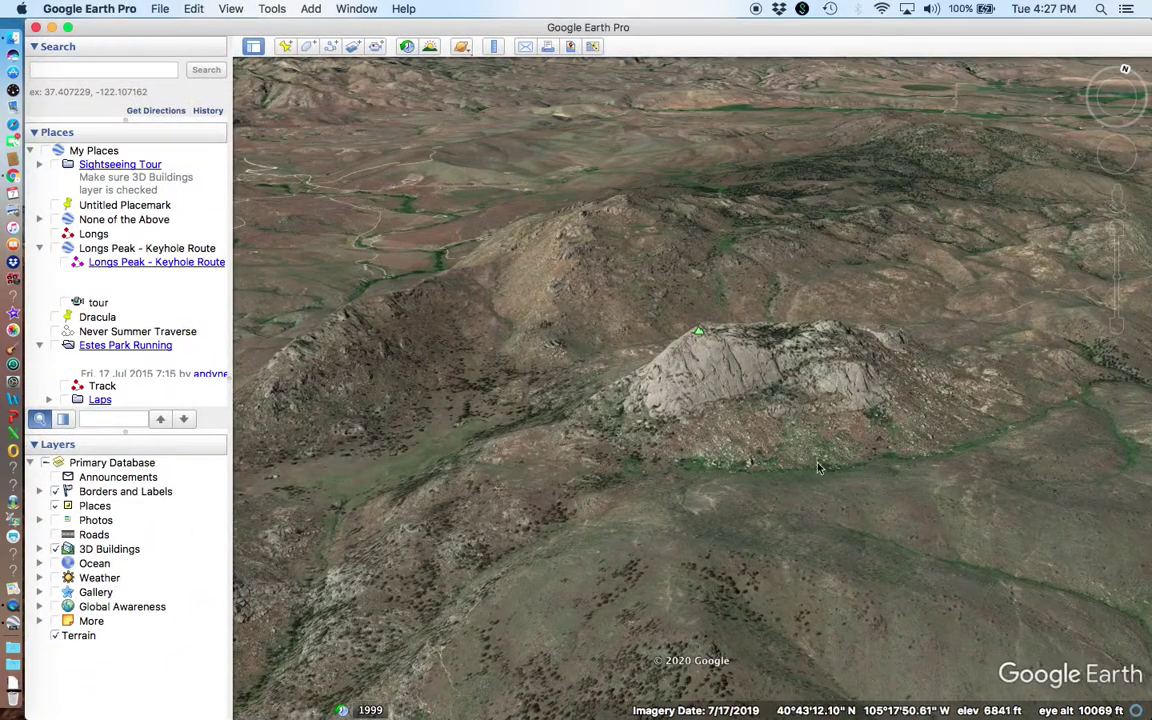
drag(803, 355, 708, 392)
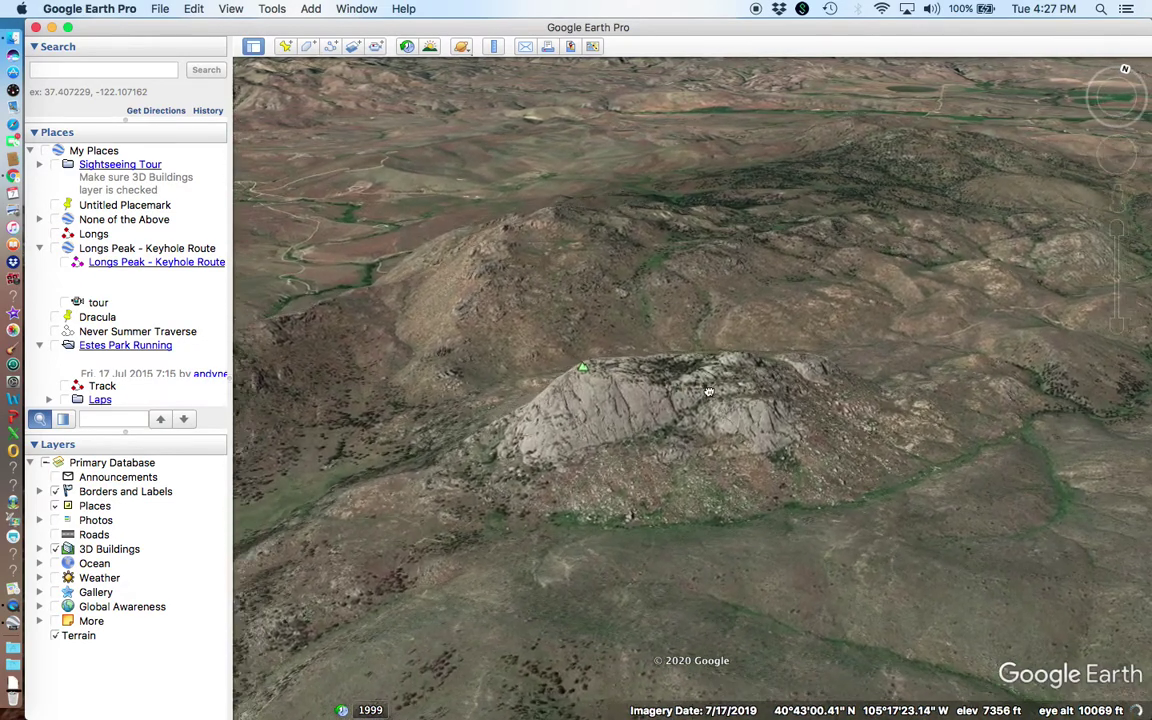
drag(1127, 73, 1091, 87)
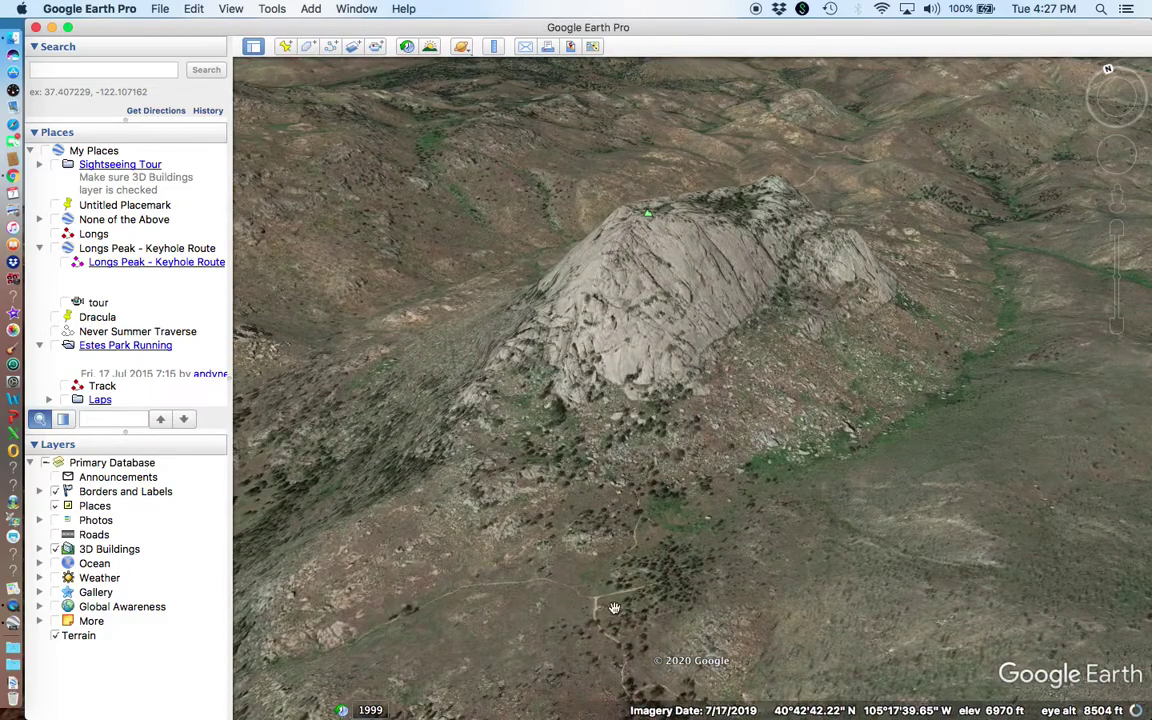
scroll(614, 608, up, 3)
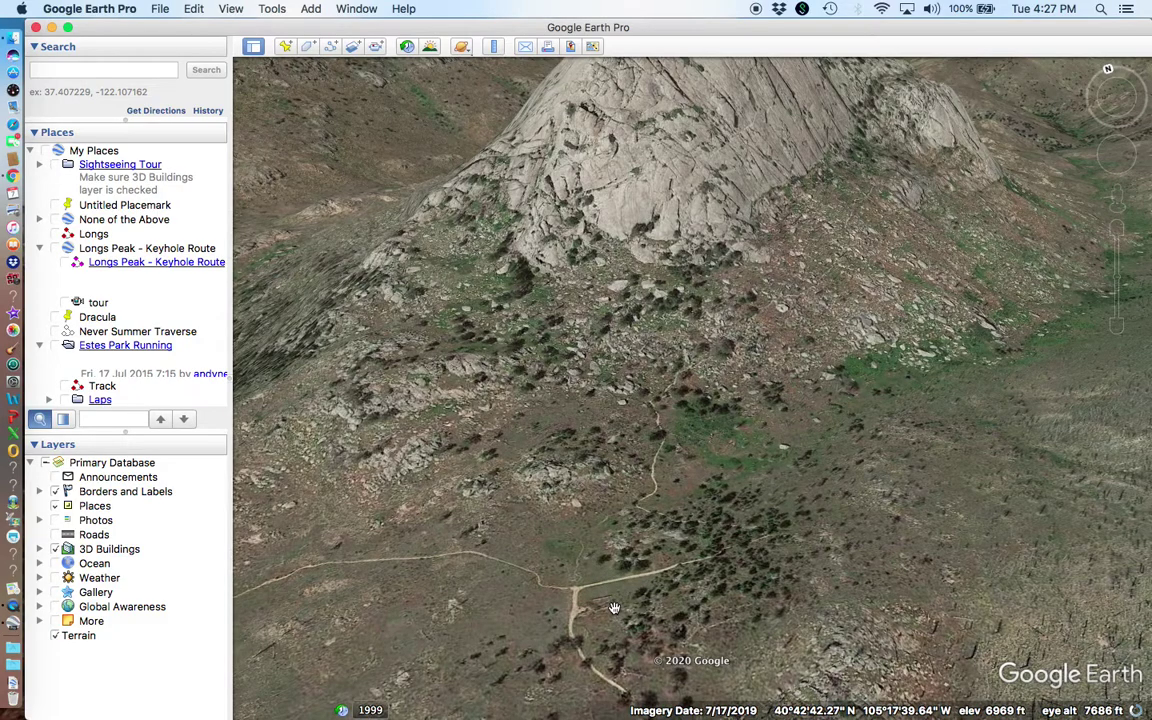
scroll(614, 600, down, 3)
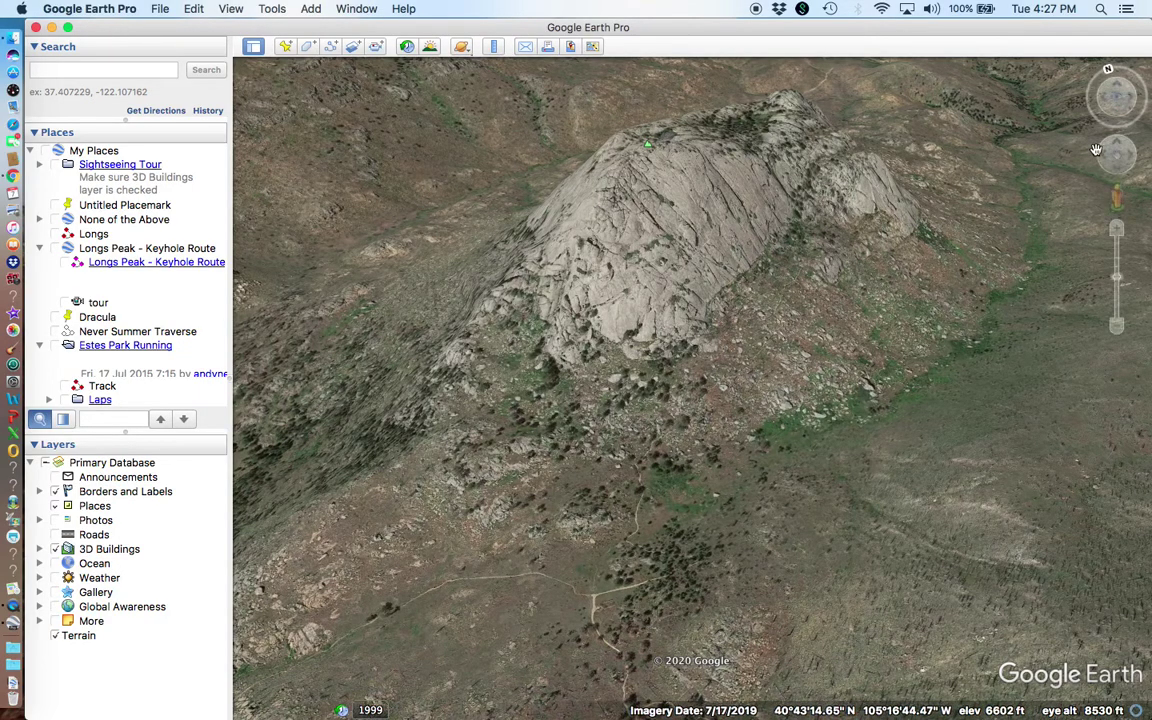
scroll(733, 318, down, 3)
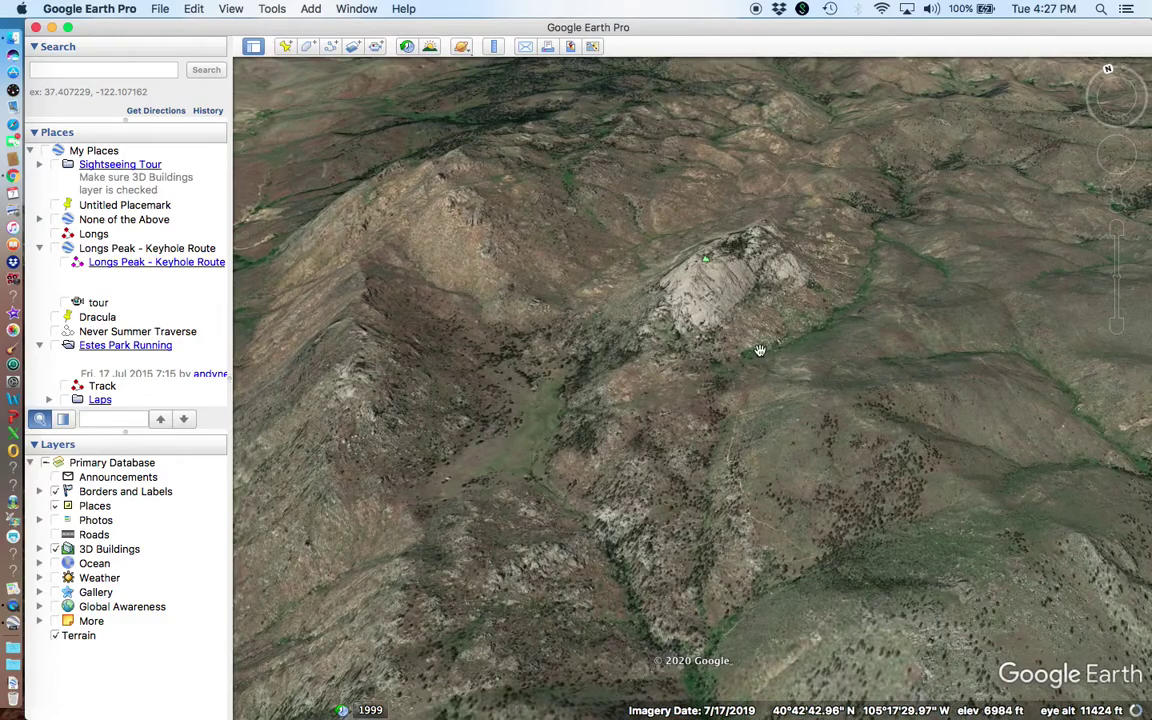
scroll(740, 322, up, 2)
scroll(743, 329, up, 3)
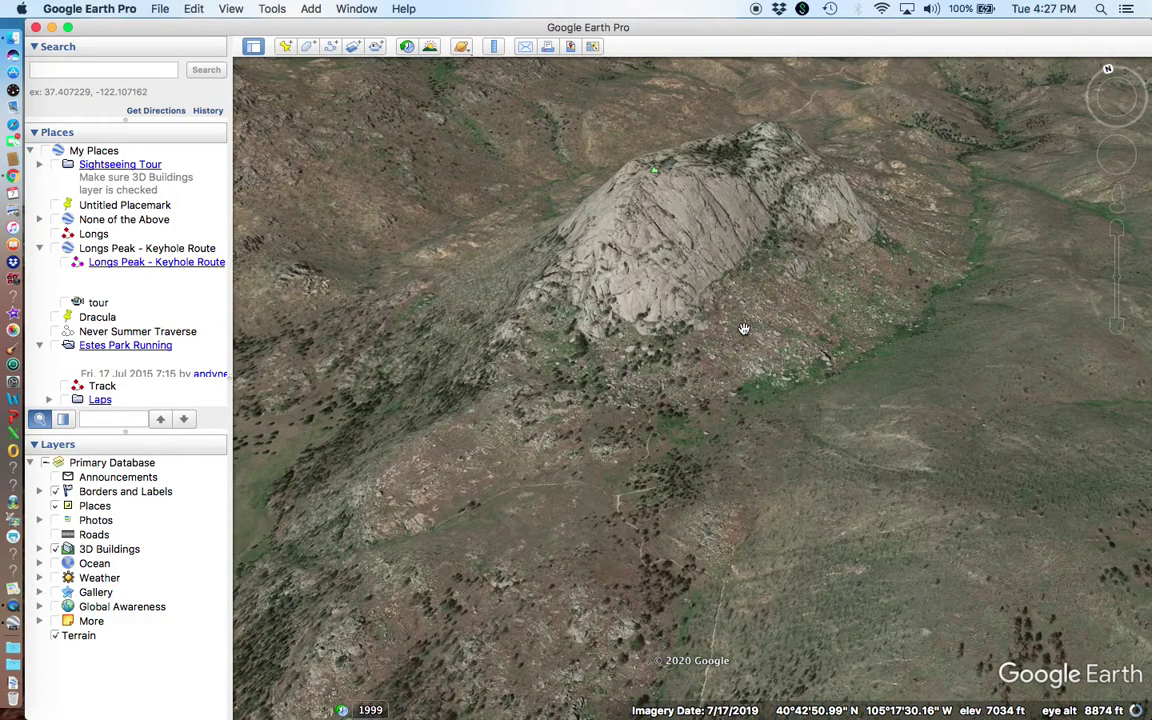
Step: Return to the browser and open the downloaded Scanned_7.5'.kmz file in Google Earth Pro
key(ctrl+Up)
click(186, 503)
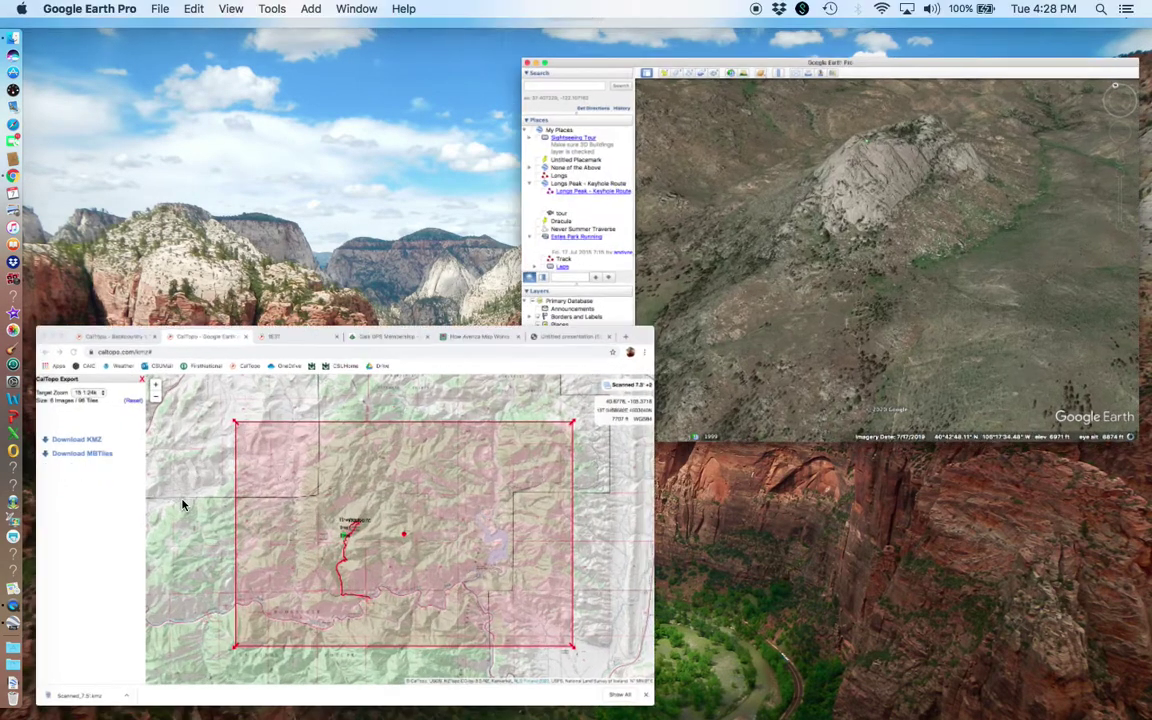
click(148, 694)
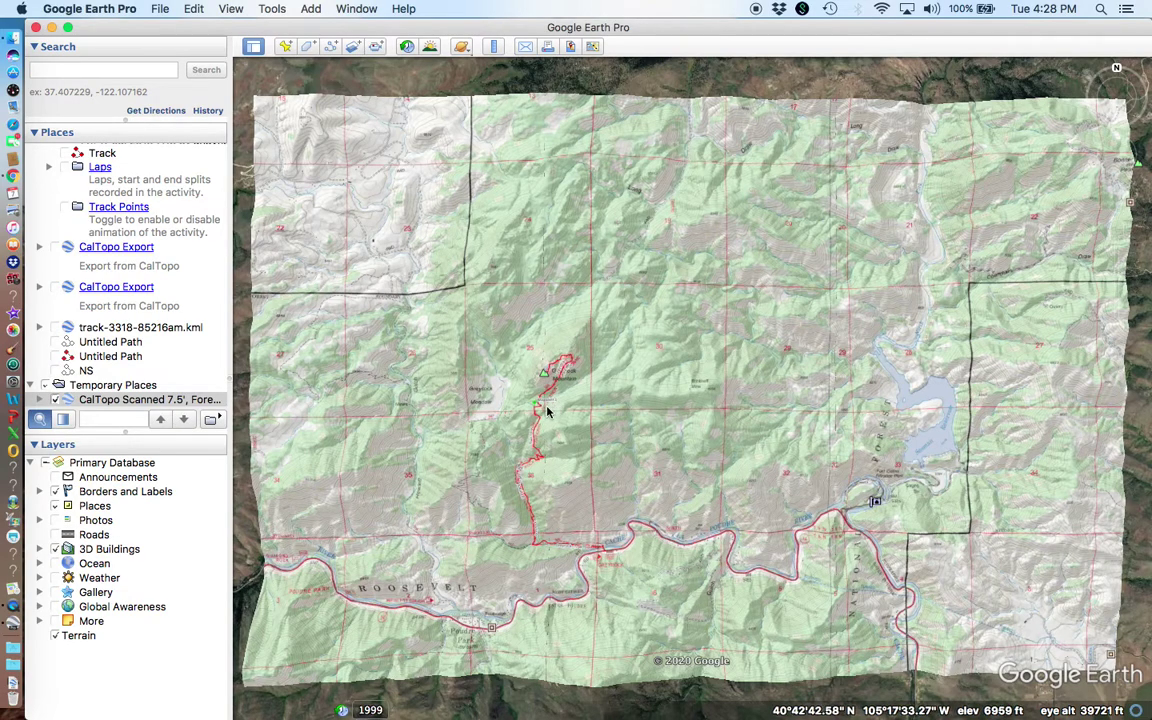
Step: Examine the topo overlay in 3D along the Greyrock Trail, from Greyrock Mountain down to the river and back up
scroll(547, 409, up, 5)
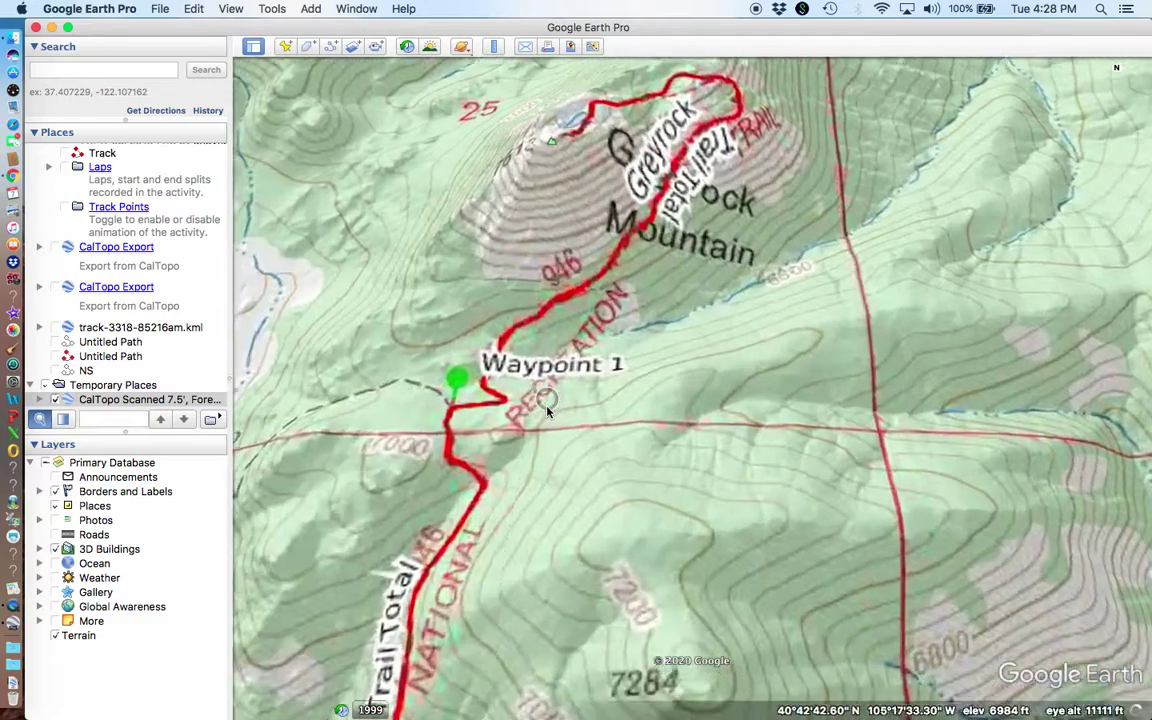
scroll(547, 409, up, 1)
mouse_move(1122, 90)
drag(1122, 90, 1112, 94)
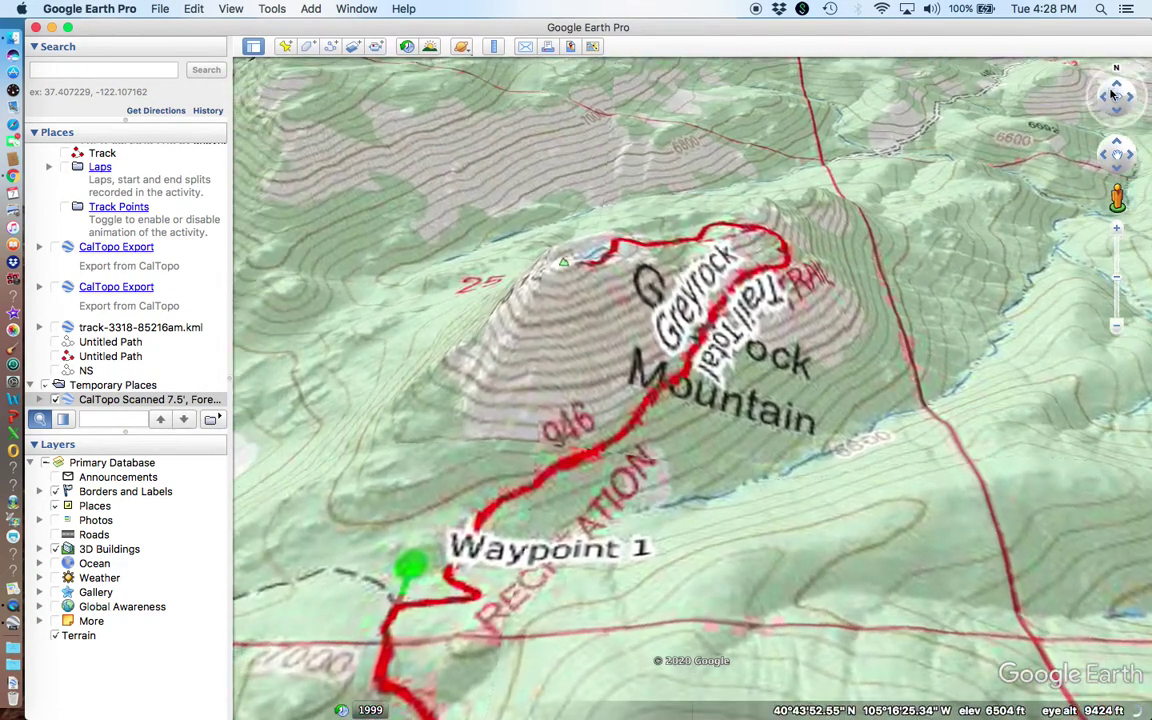
drag(685, 325, 857, 172)
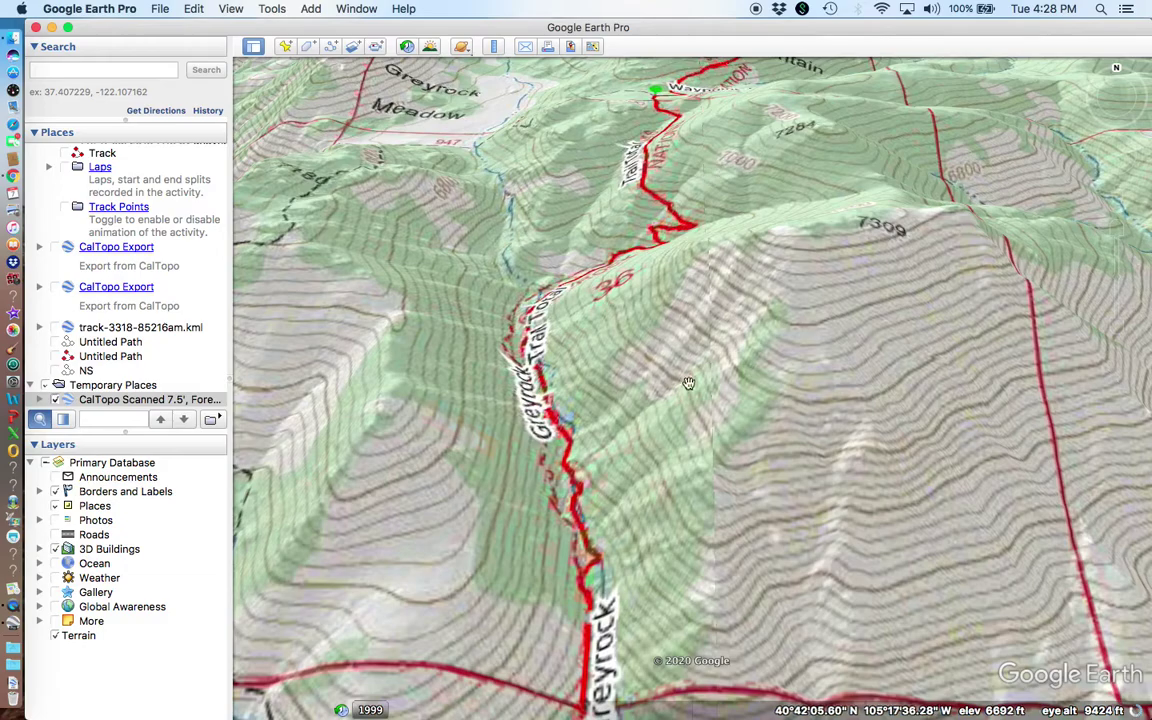
drag(688, 383, 499, 239)
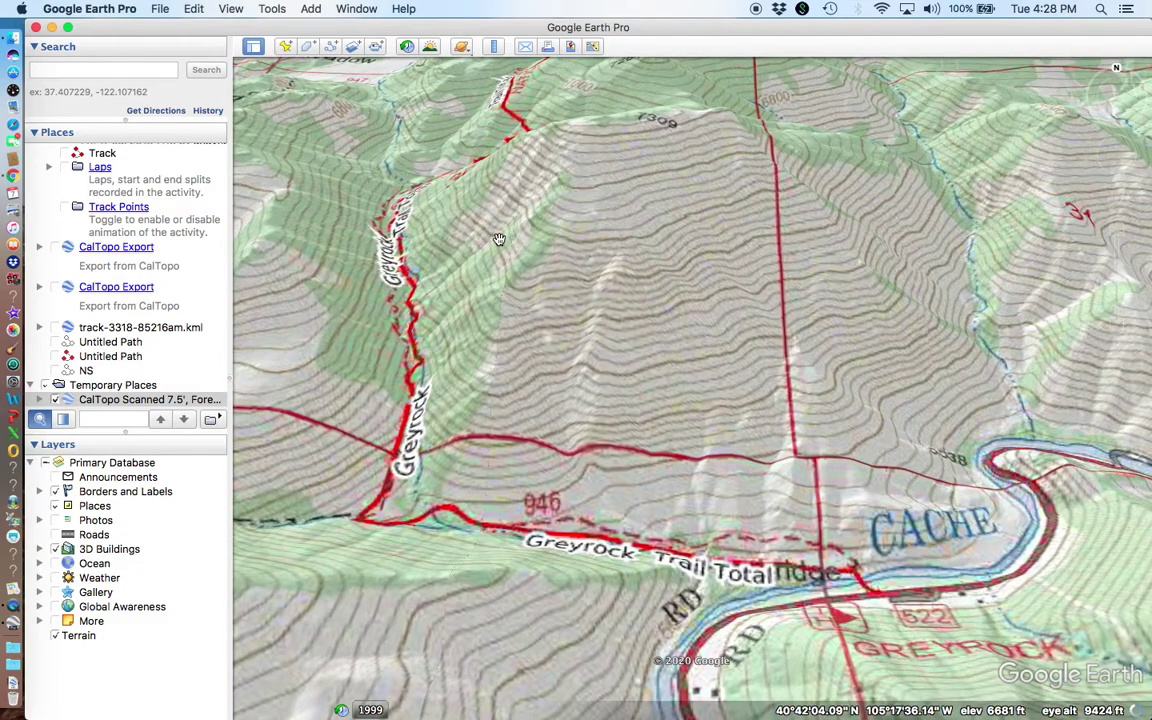
drag(522, 153, 525, 225)
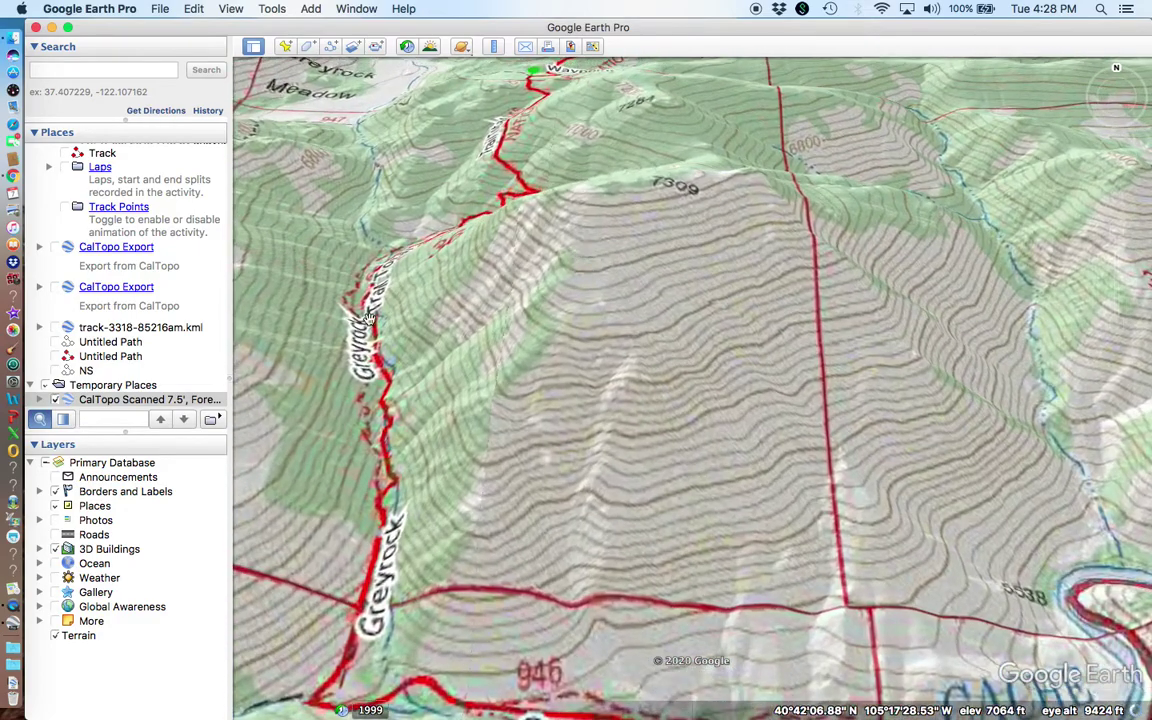
Step: Compare the CalTopo Scanned 7.5' overlay with the satellite imagery by hiding and reshowing it and trying its opacity adjustment
click(57, 400)
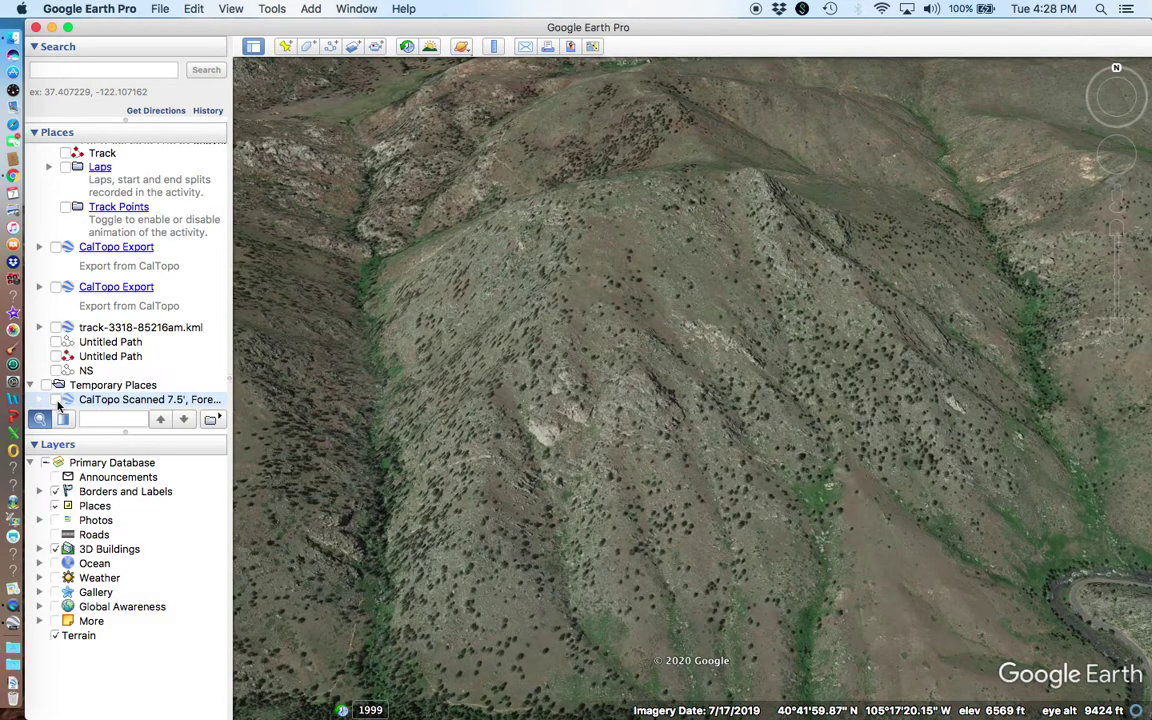
click(57, 400)
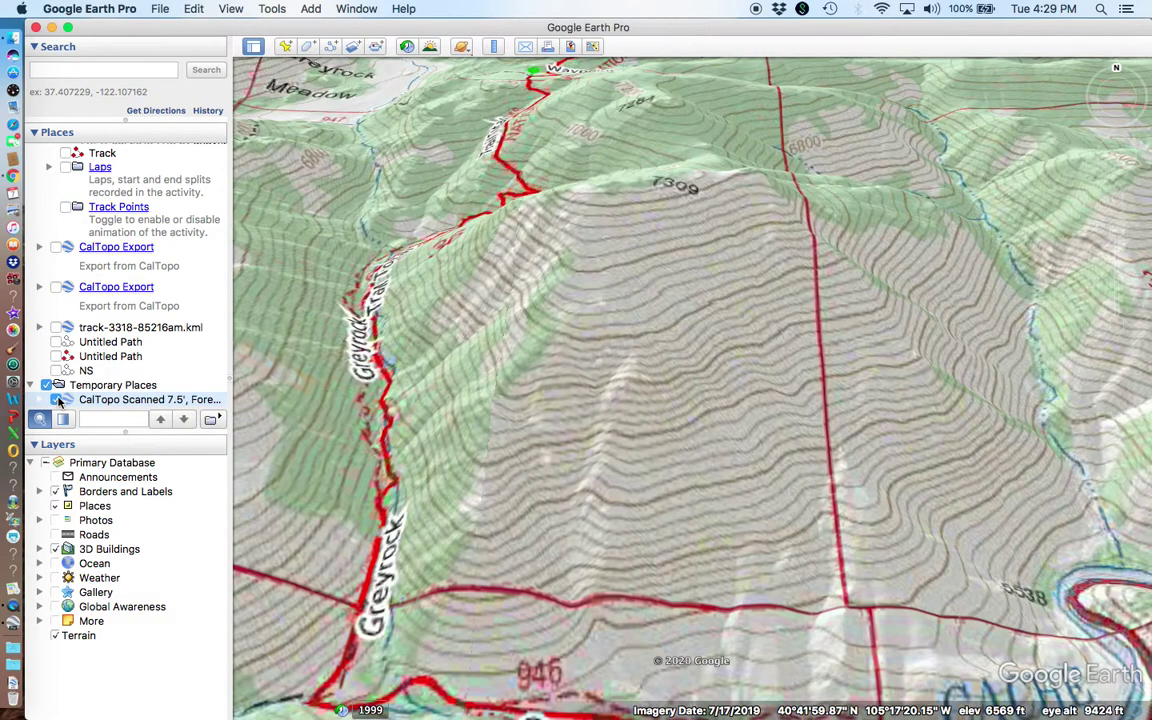
drag(546, 162, 773, 597)
drag(771, 234, 783, 350)
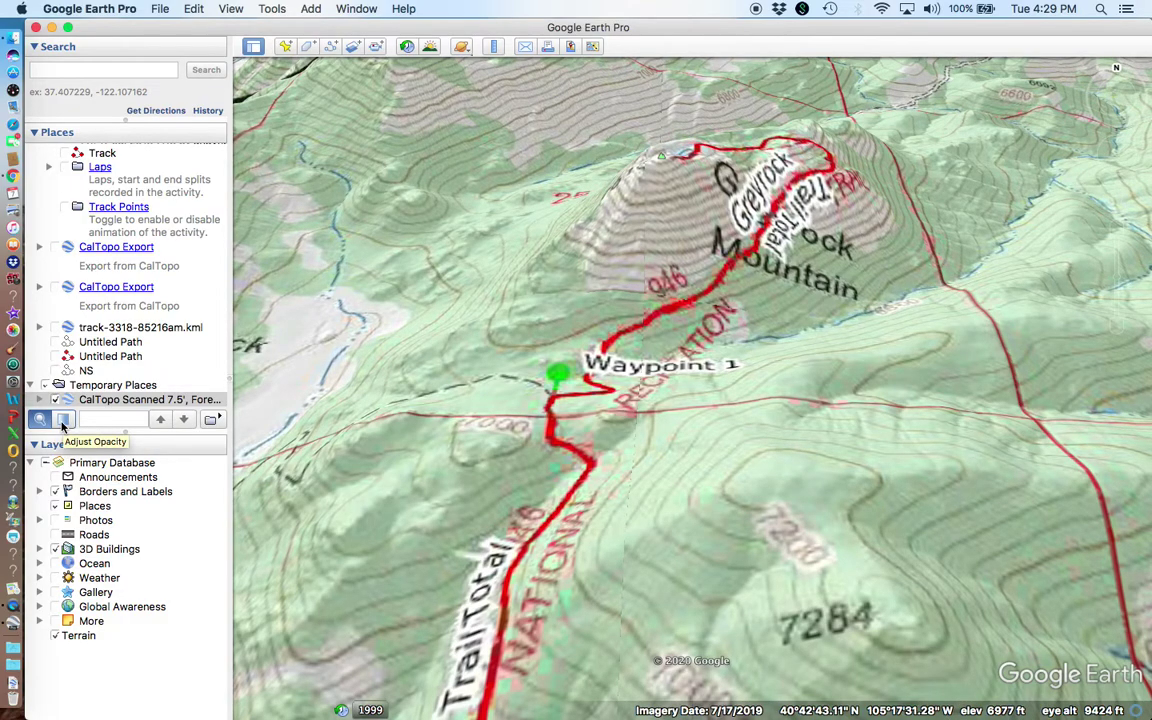
click(62, 421)
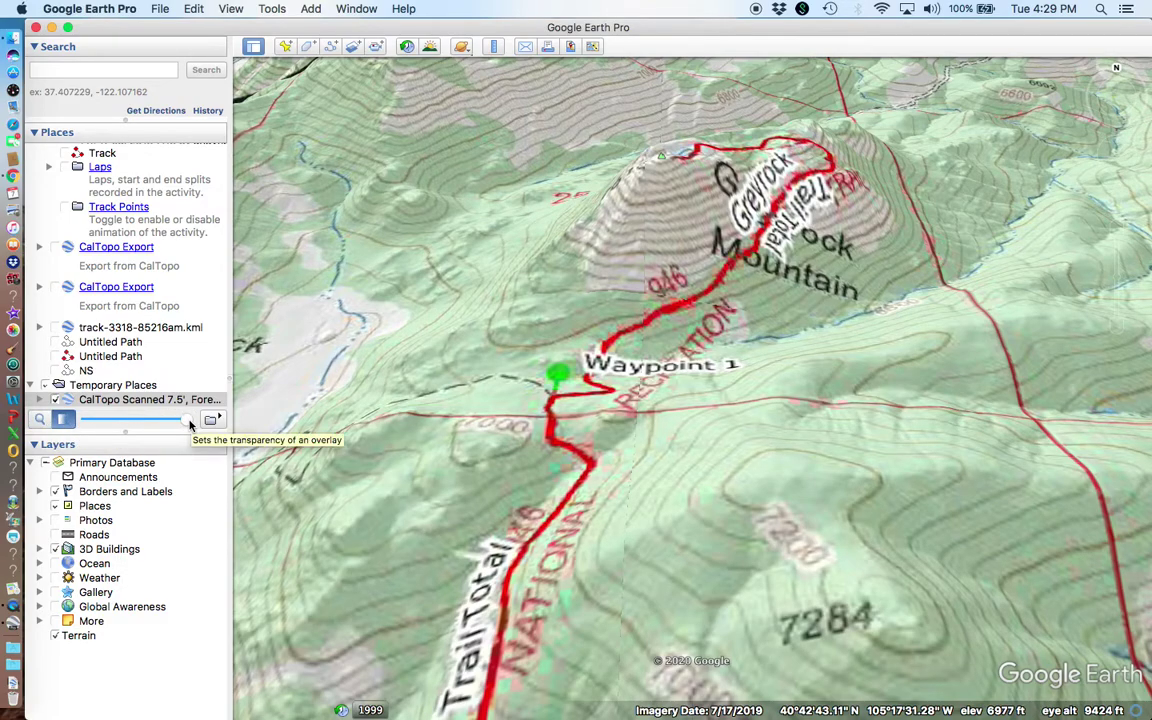
drag(190, 424, 197, 453)
Step: Inspect the overlay's full extent, Greyrock Mountain and the trail south of Waypoint 1
scroll(737, 452, down, 5)
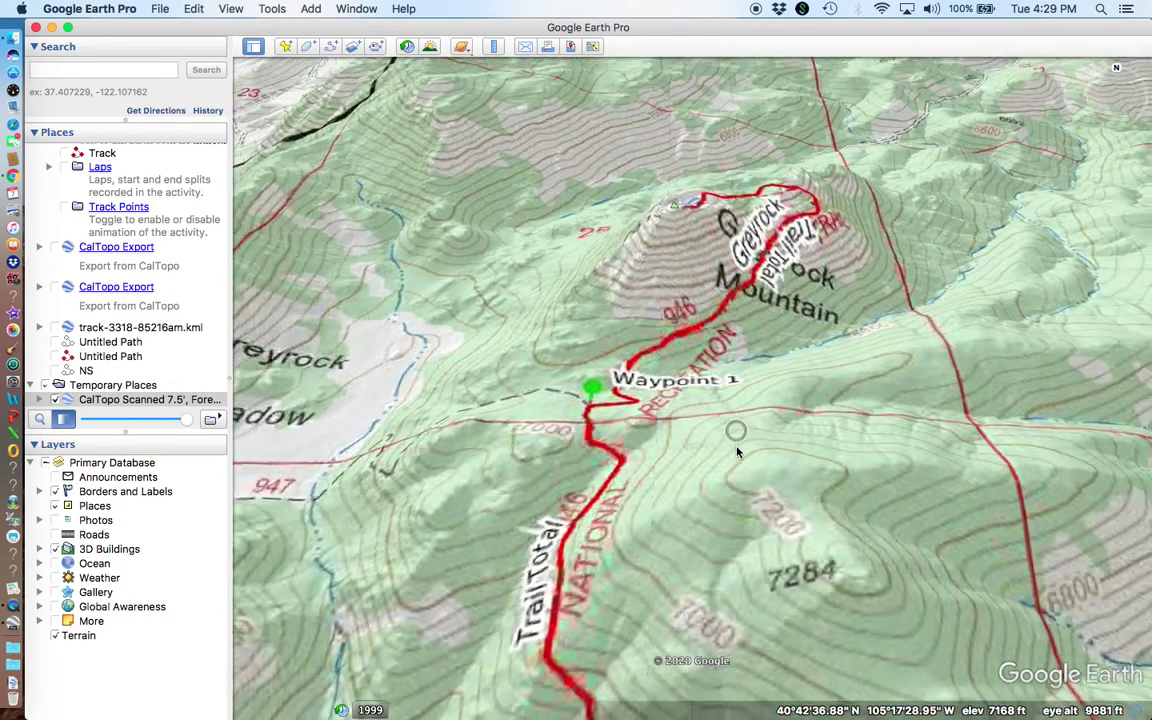
scroll(737, 452, down, 5)
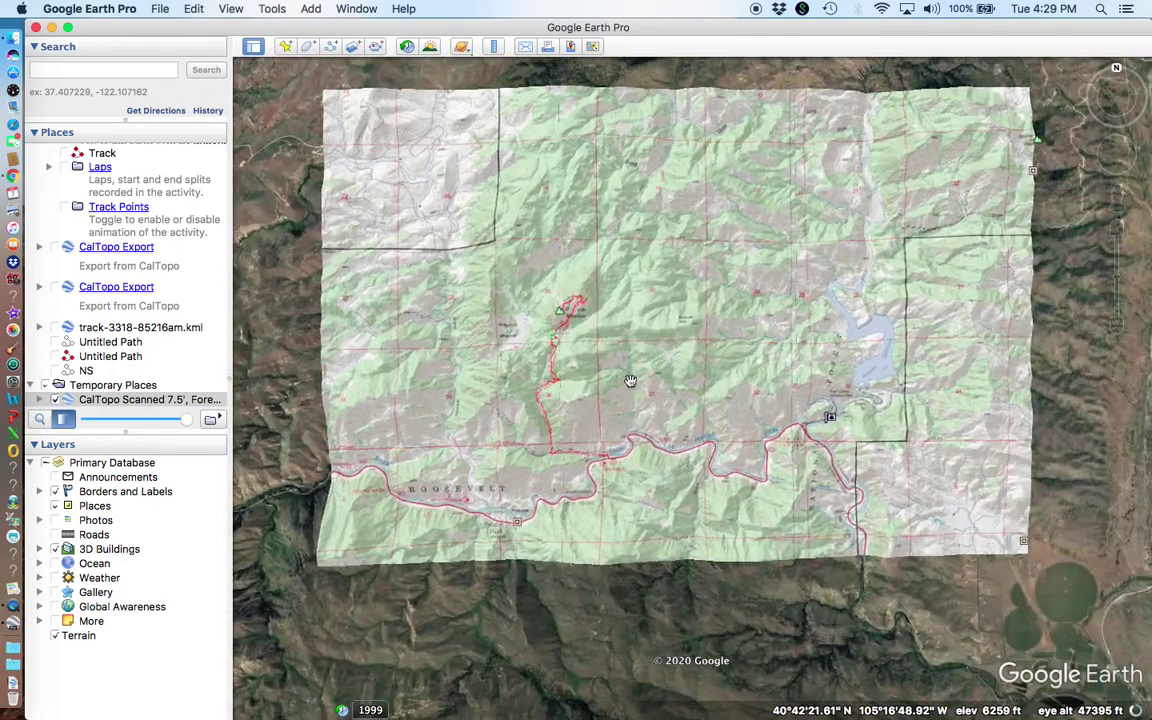
scroll(576, 333, up, 3)
scroll(576, 333, up, 4)
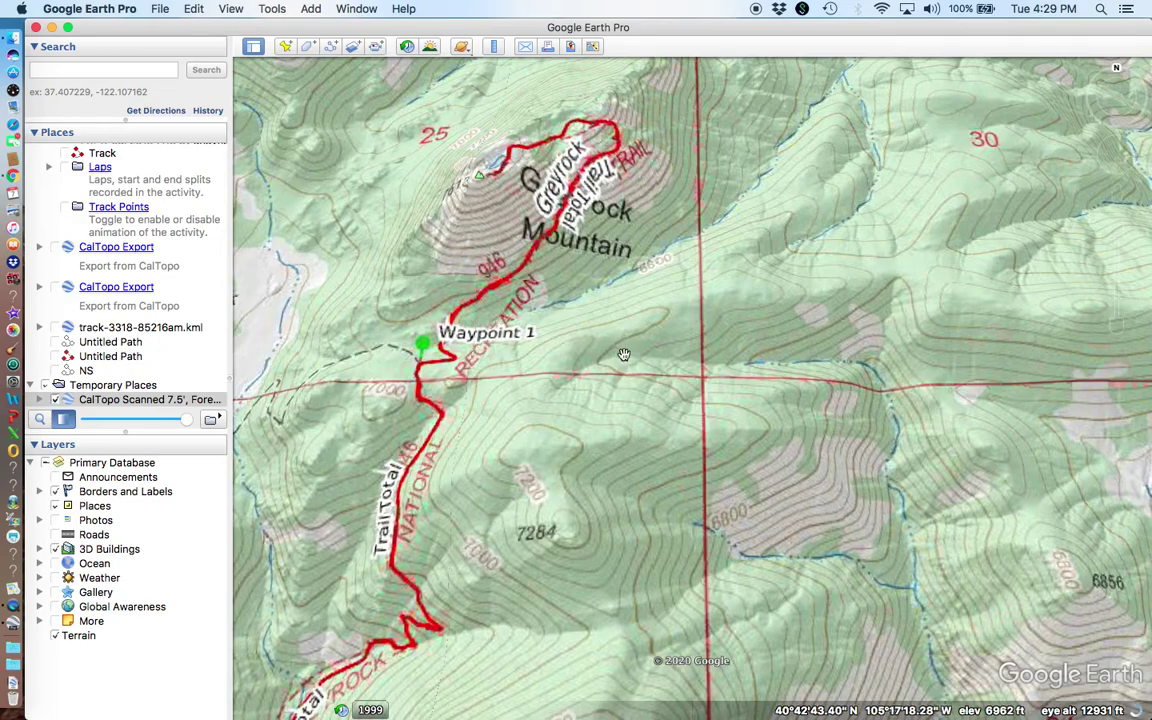
drag(623, 355, 718, 225)
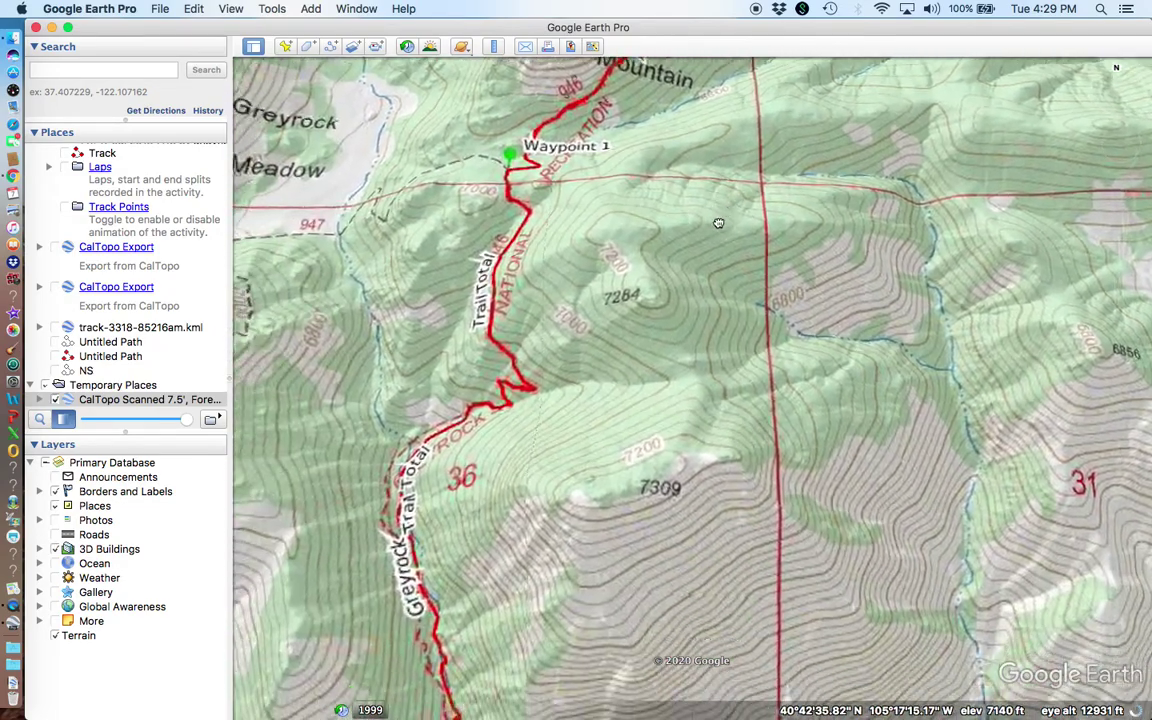
click(1117, 89)
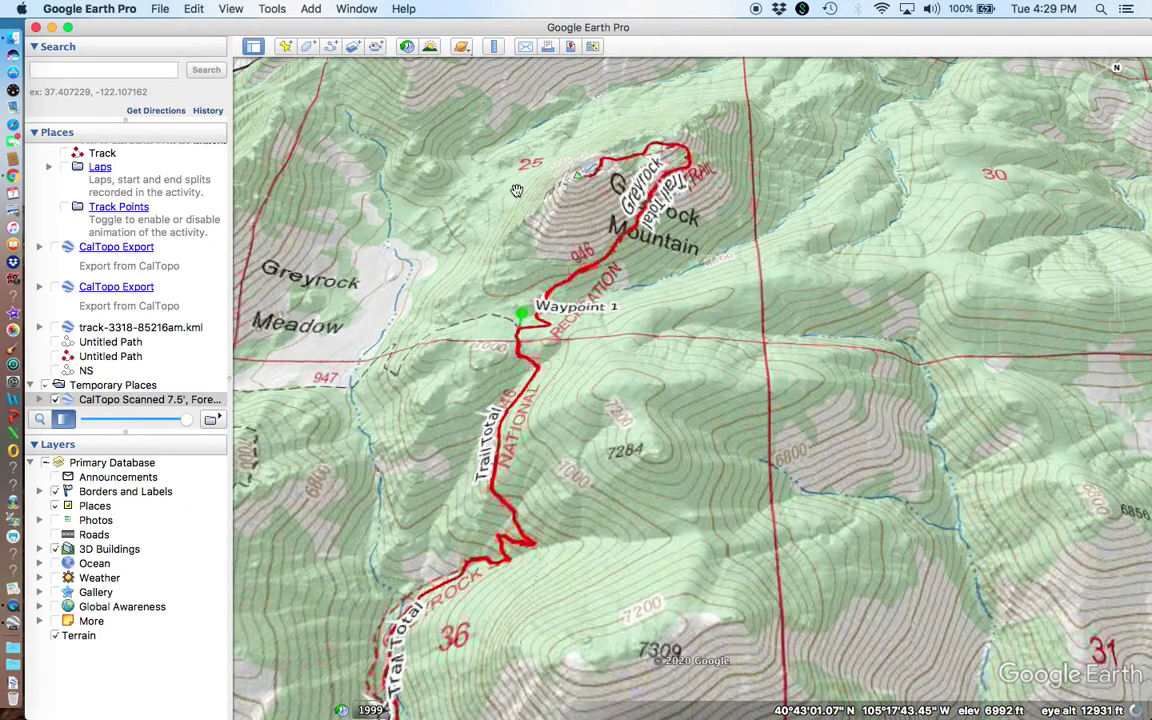
Step: Switch back to Chrome, close the KMZ export page and return to the main CalTopo map
key(ctrl+Up)
click(397, 518)
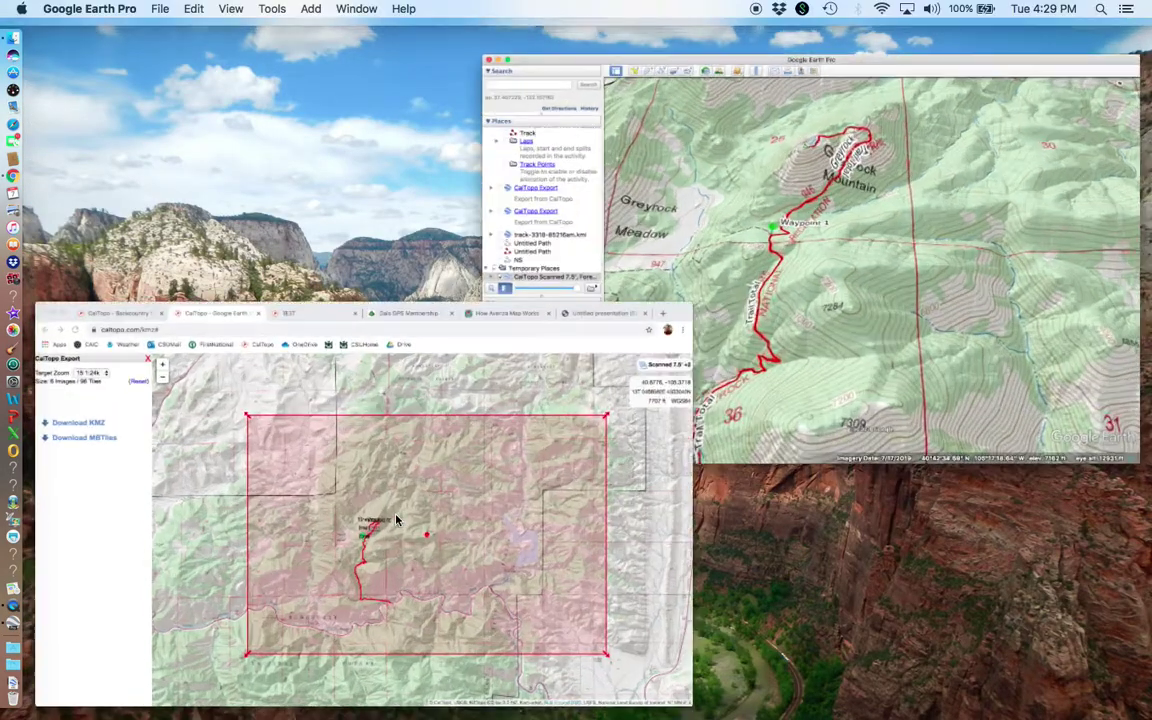
click(407, 38)
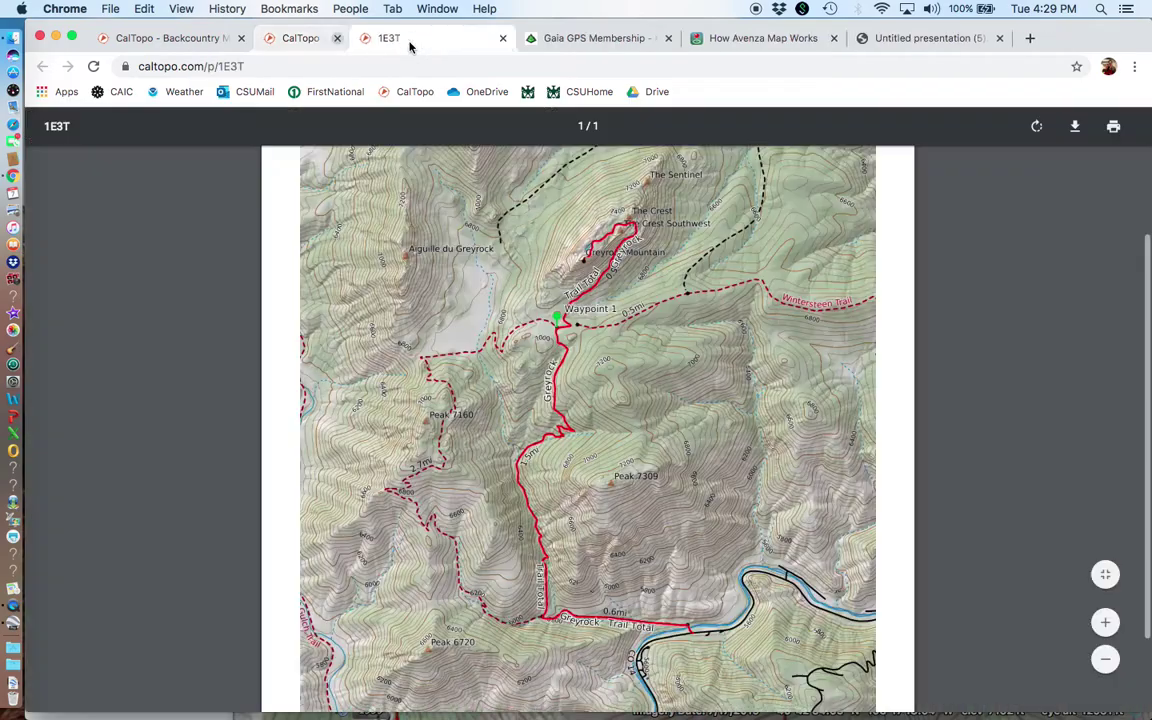
click(160, 38)
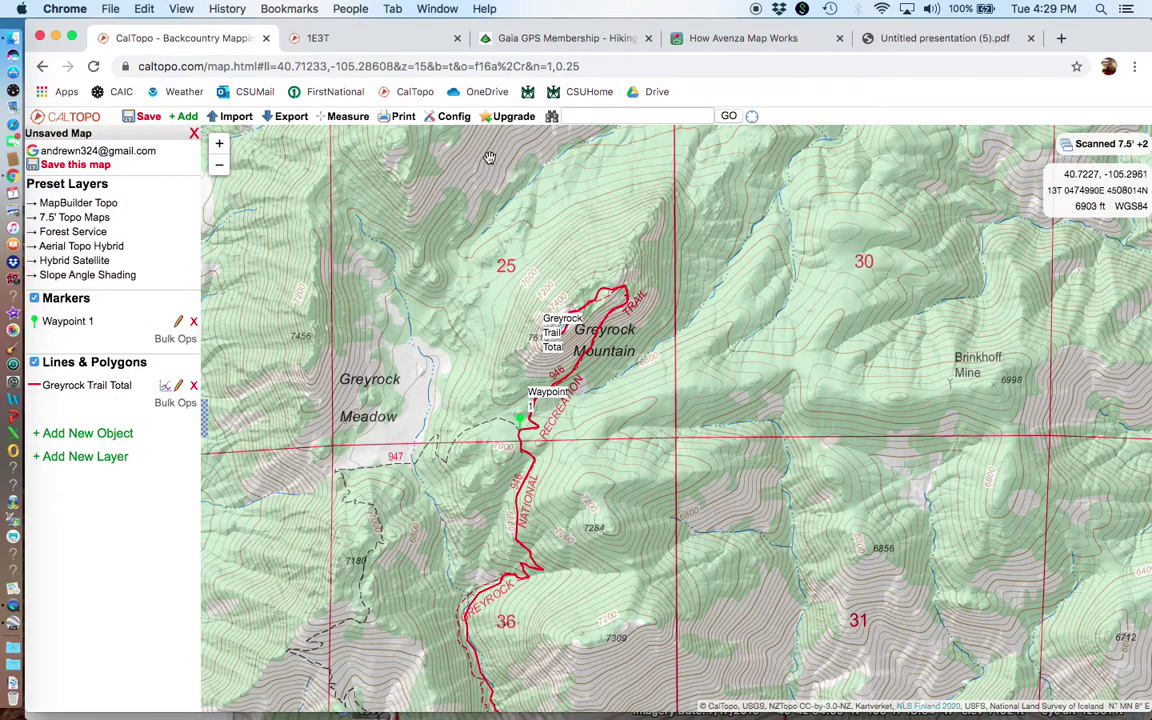
Step: Review CalTopo's print options and the file formats offered for exporting the map
click(406, 119)
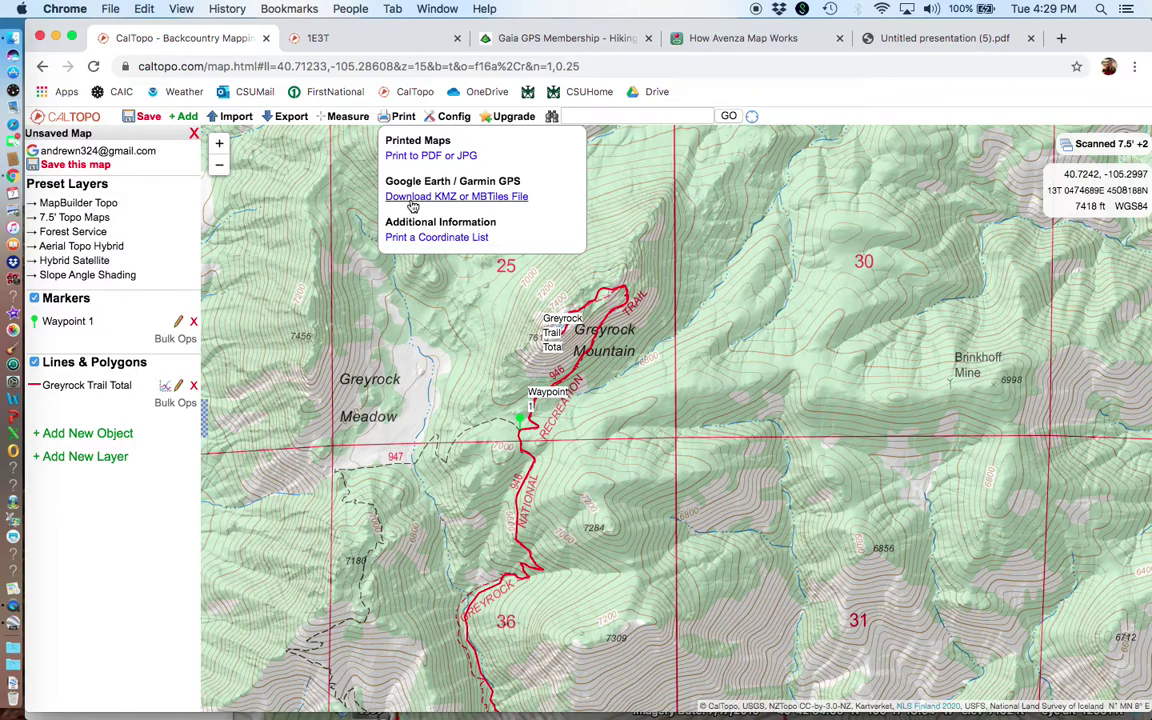
mouse_move(291, 118)
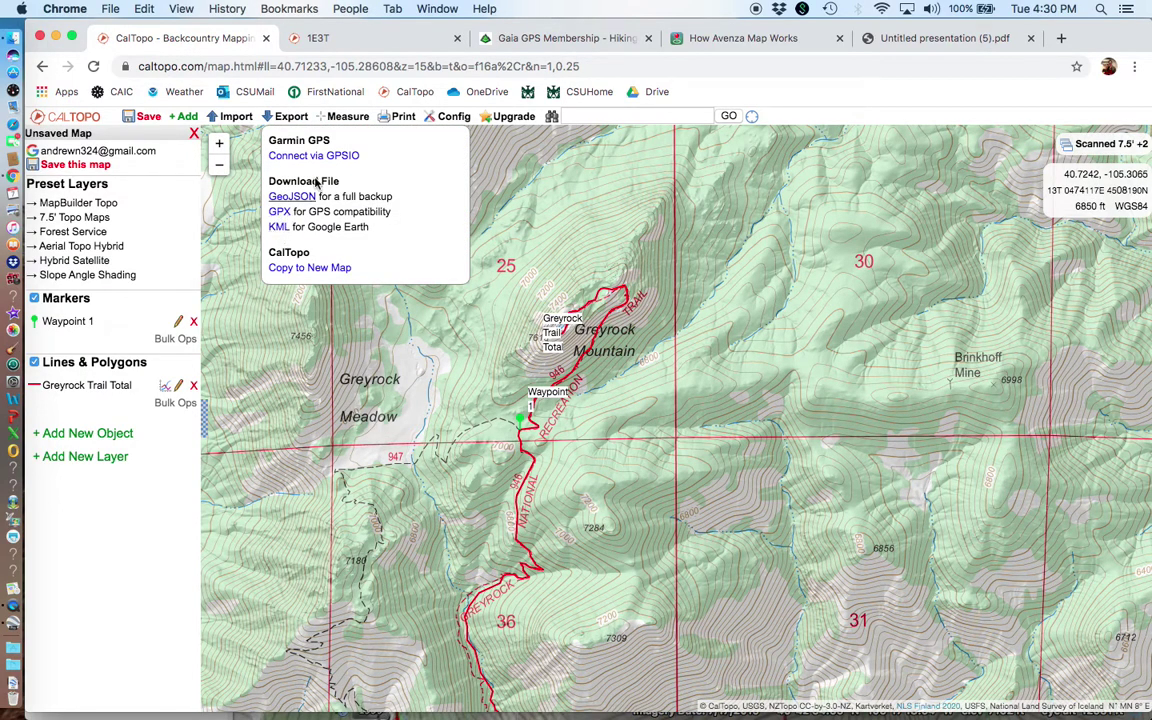
mouse_move(392, 117)
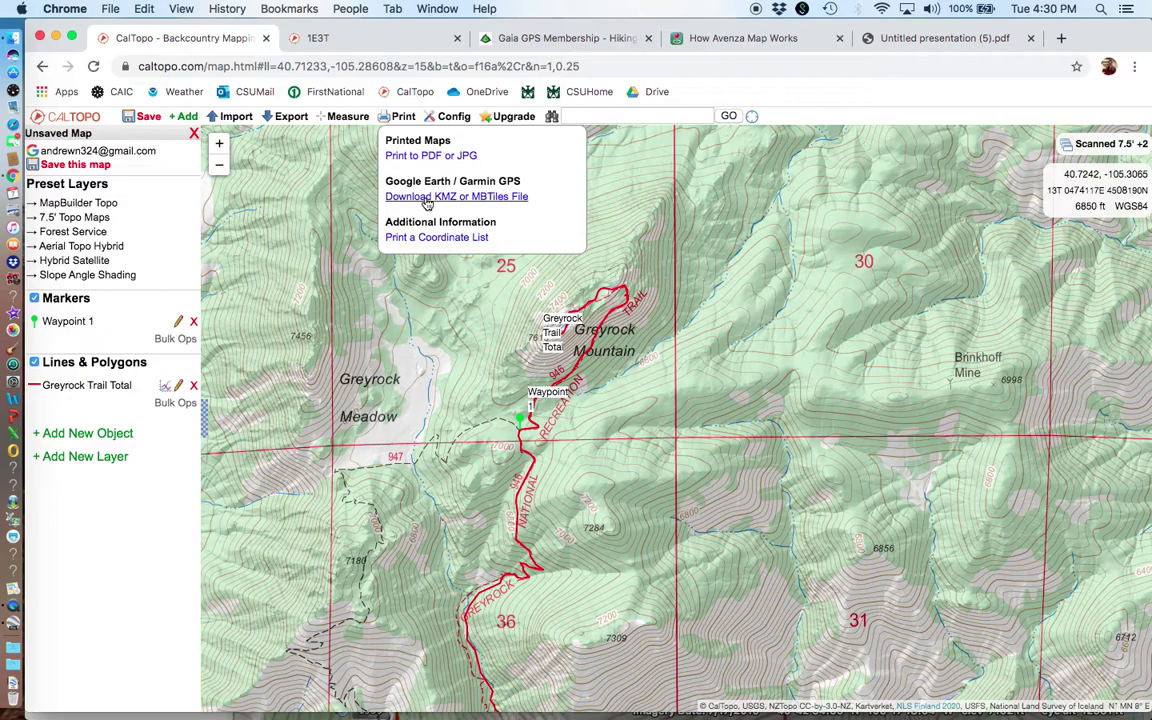
Step: Examine the Greyrock Trail on the CalTopo map between Greyrock Mountain and the footbridge at the Cache la Poudre
scroll(771, 388, down, 2)
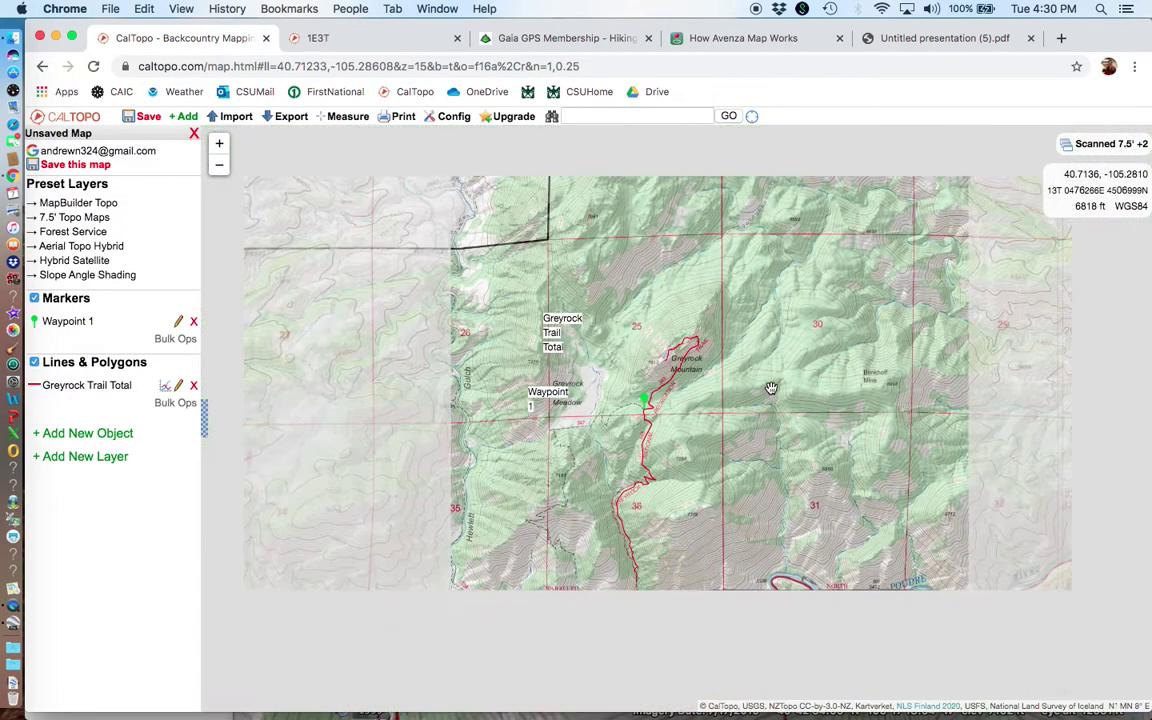
scroll(758, 396, up, 2)
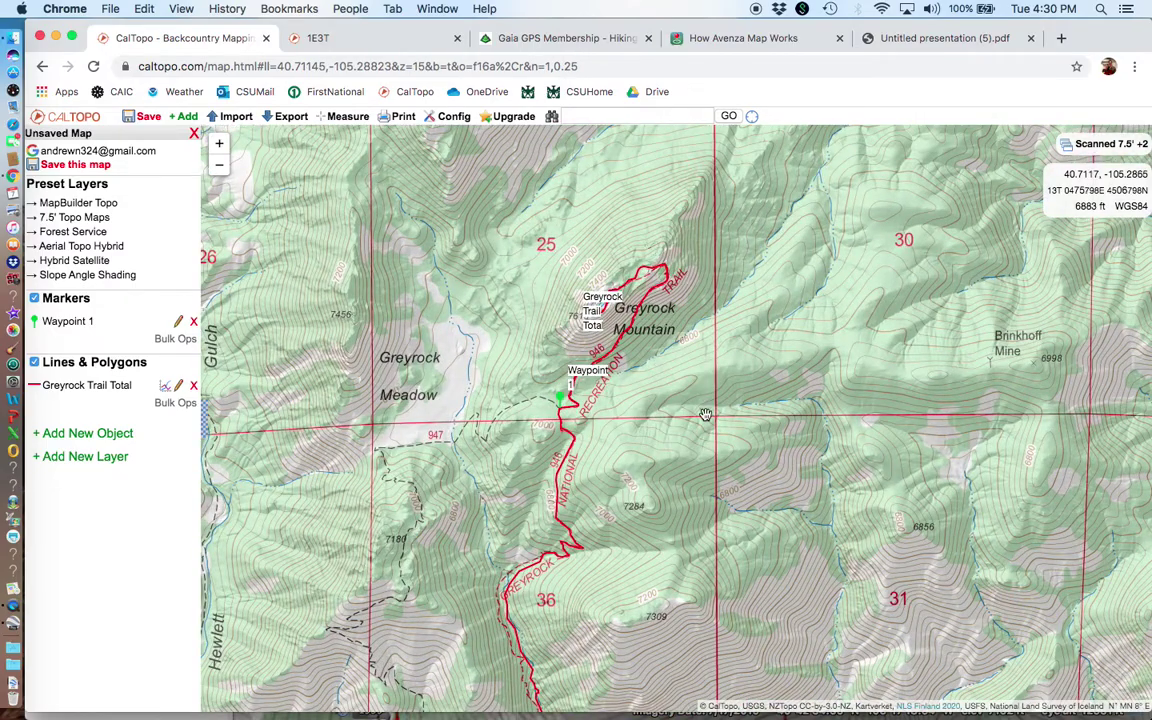
drag(702, 411, 613, 278)
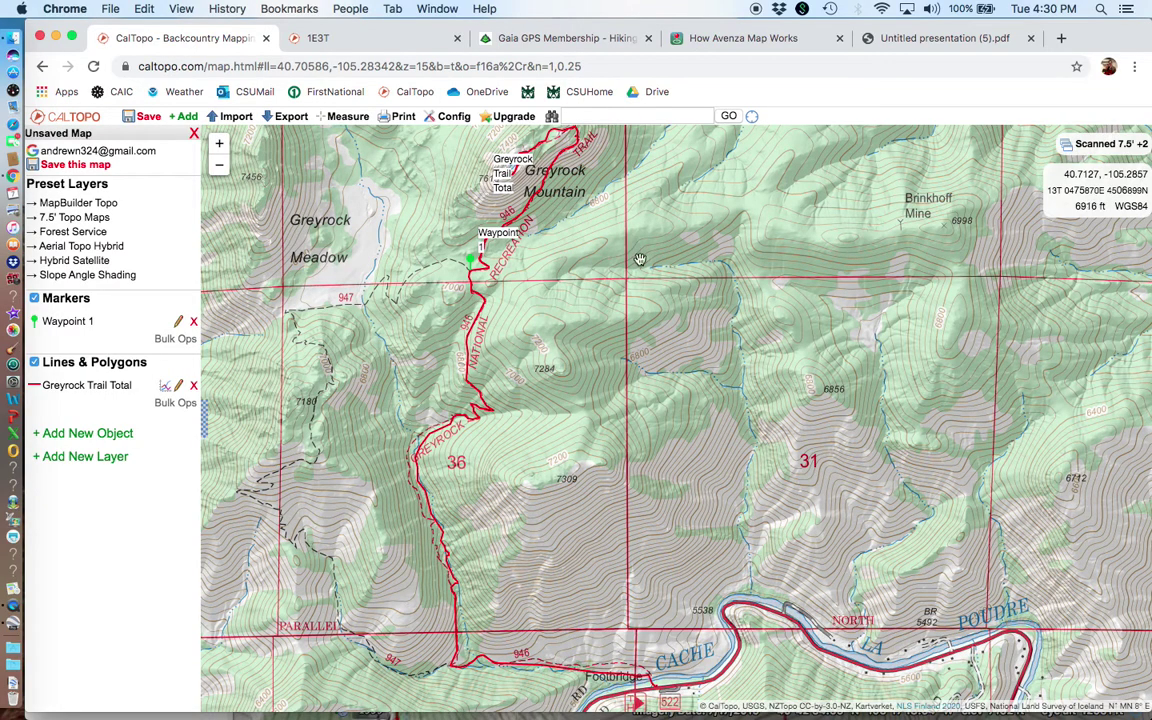
drag(570, 228, 643, 335)
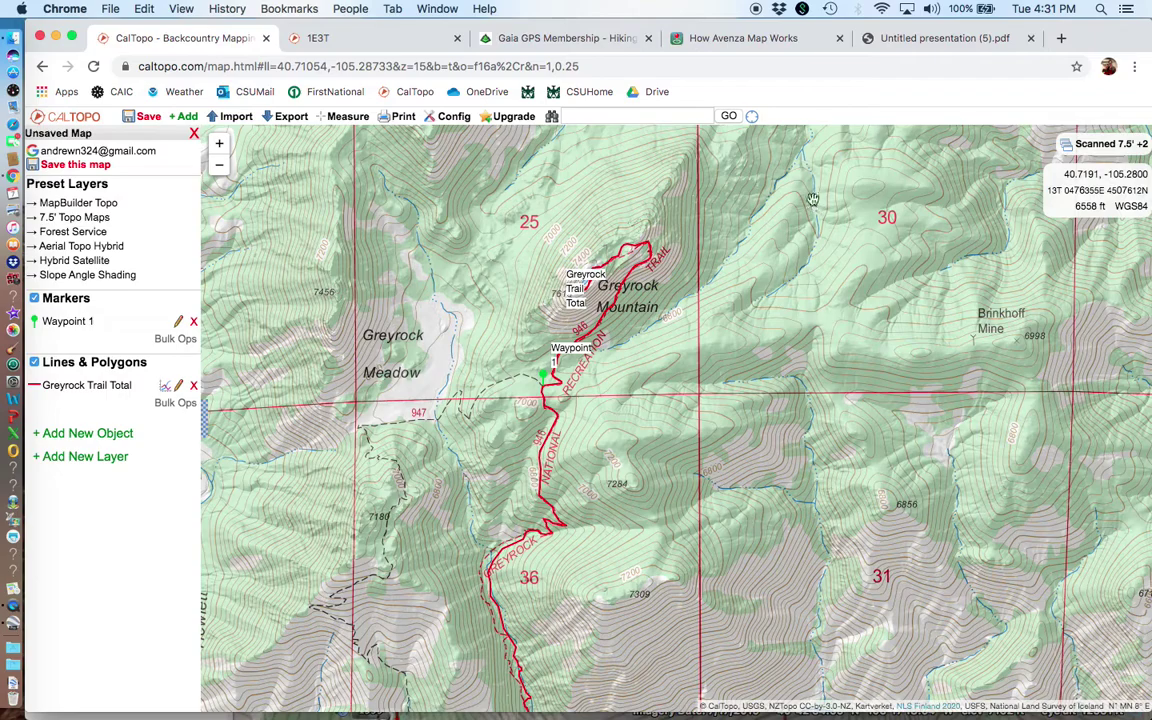
Step: Read the Avenza Maps how-it-works page, from the app downloads through the Map Store and mapping tools sections
click(763, 42)
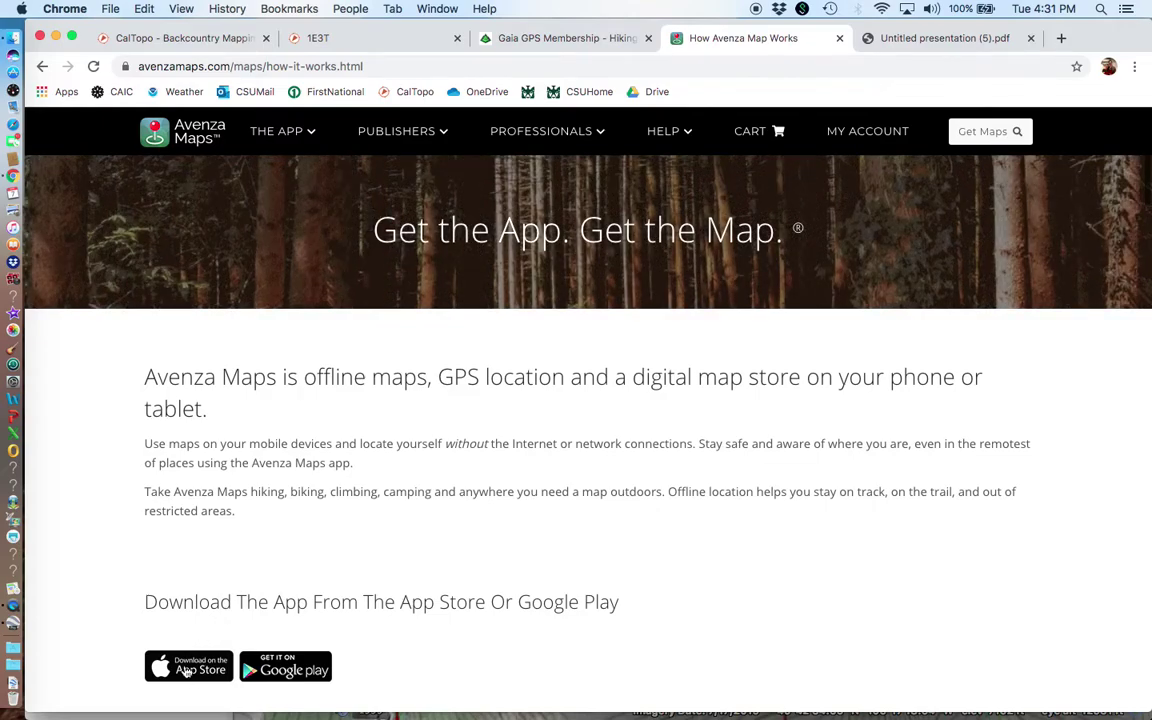
scroll(609, 505, down, 2)
scroll(609, 505, down, 6)
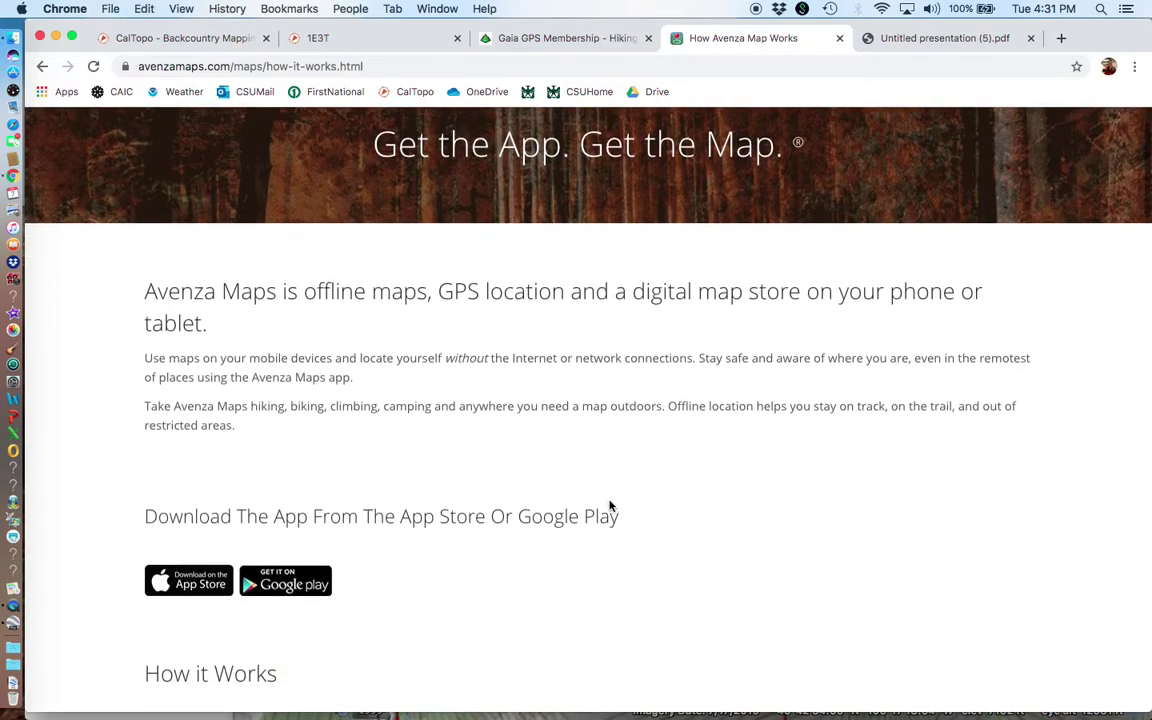
scroll(609, 505, down, 12)
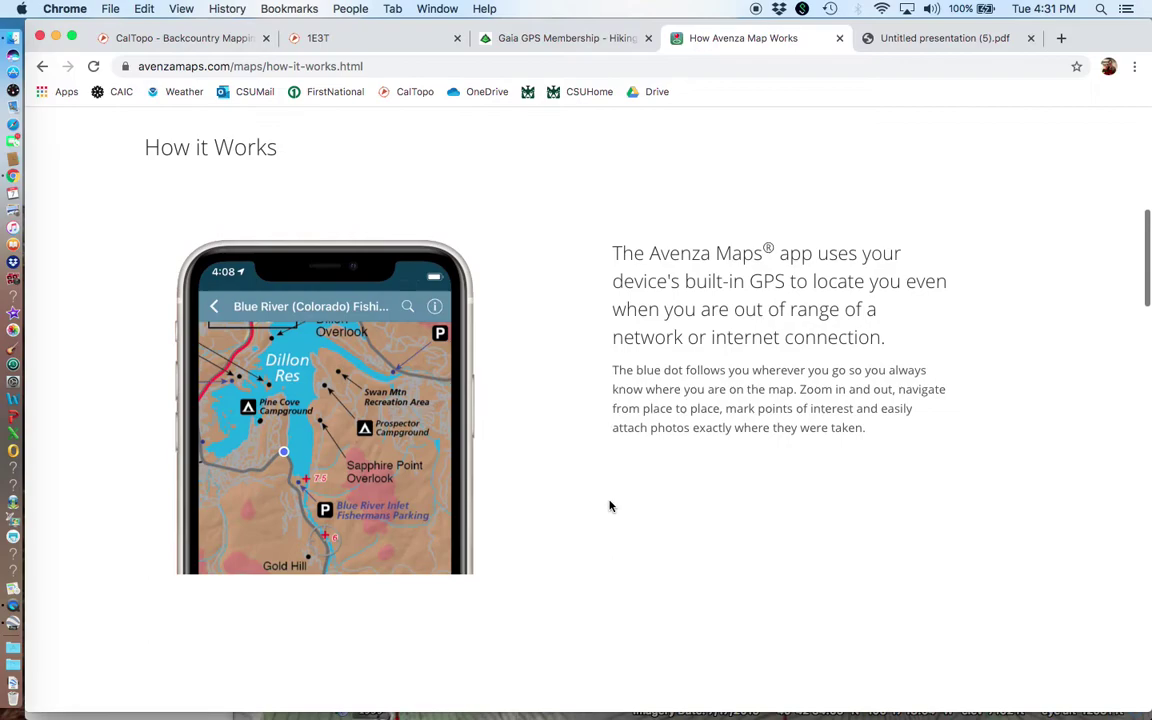
scroll(609, 505, down, 5)
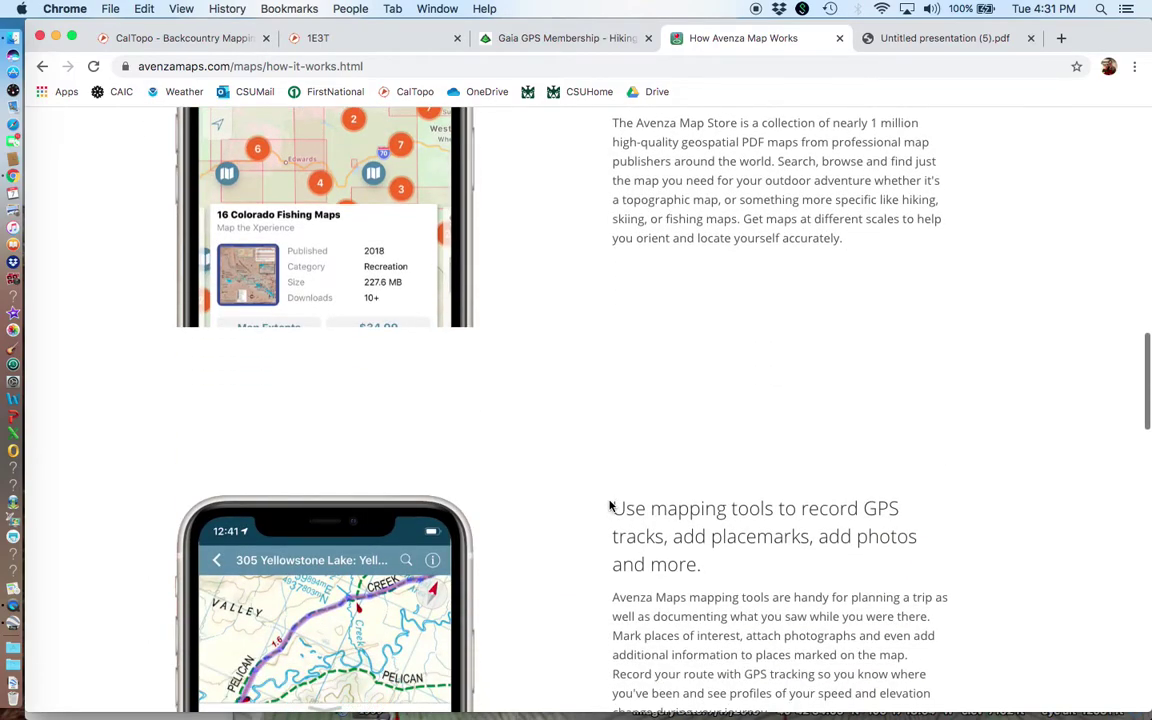
scroll(610, 505, up, 18)
scroll(610, 505, up, 4)
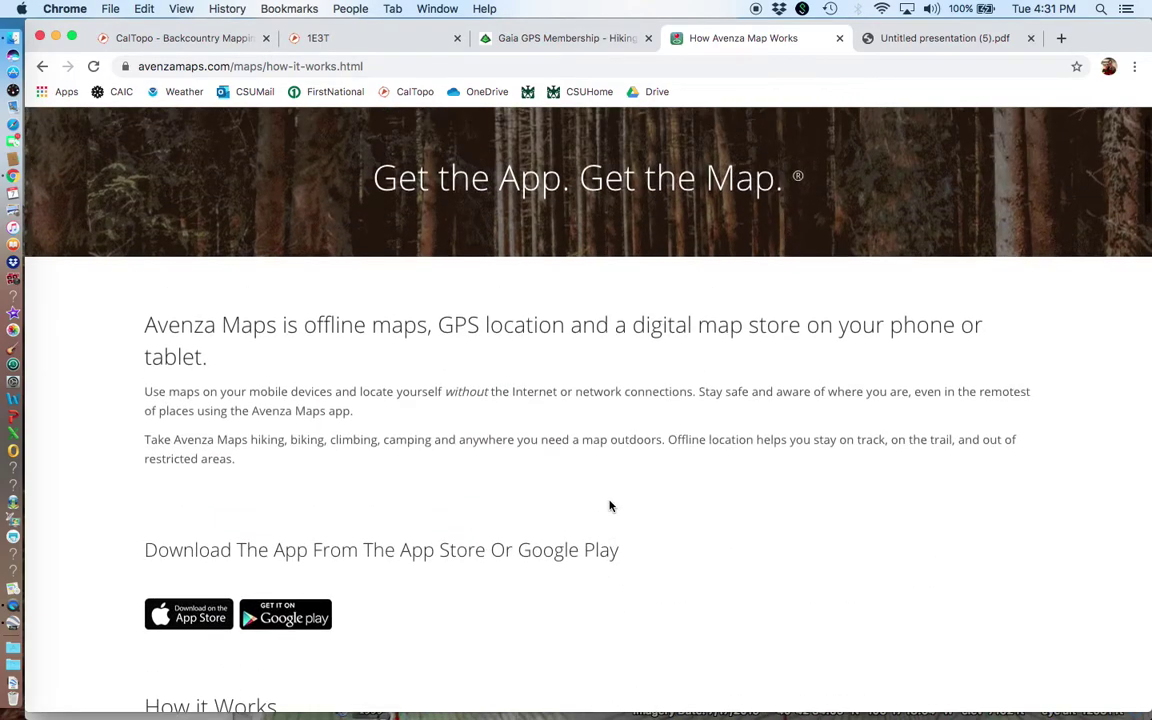
Step: Revisit CalTopo's export formats and the Avenza Maps description of locating yourself with the device's built-in GPS
click(175, 38)
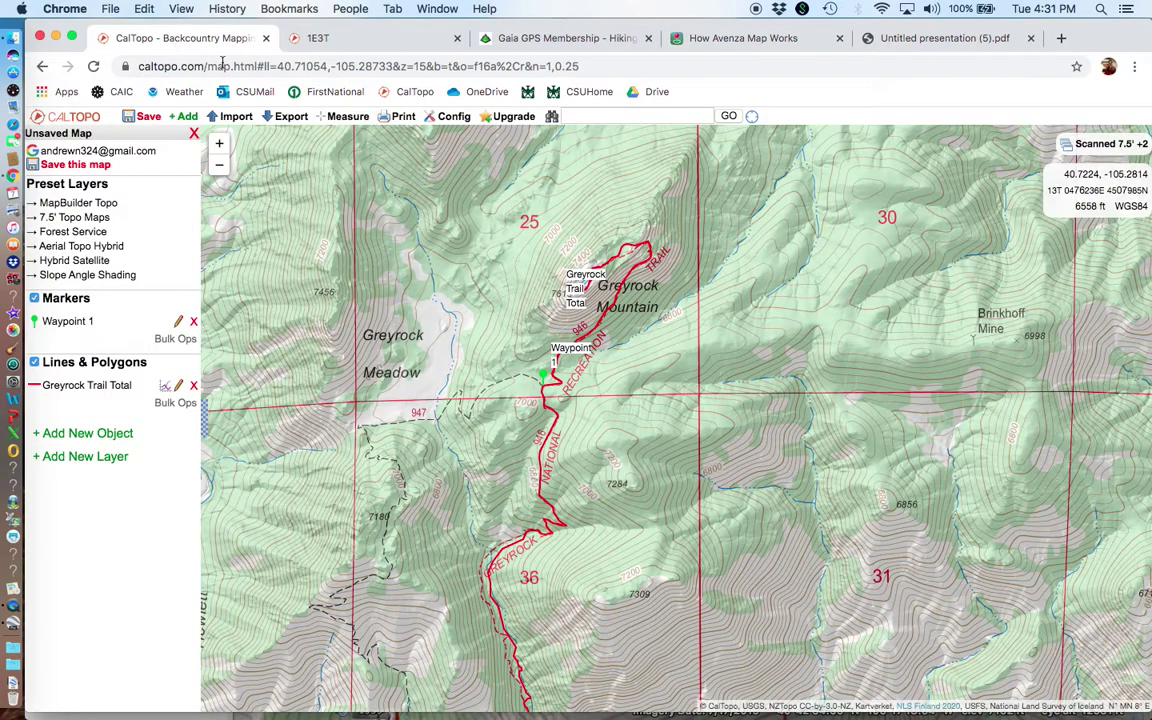
mouse_move(292, 118)
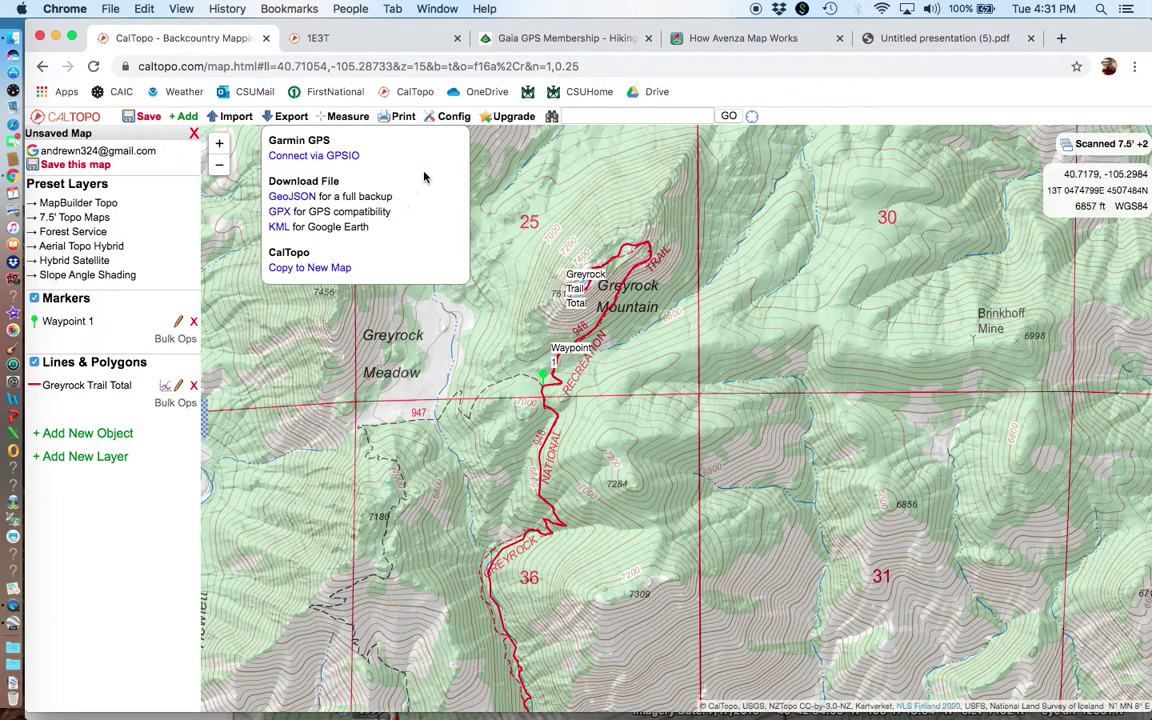
click(690, 38)
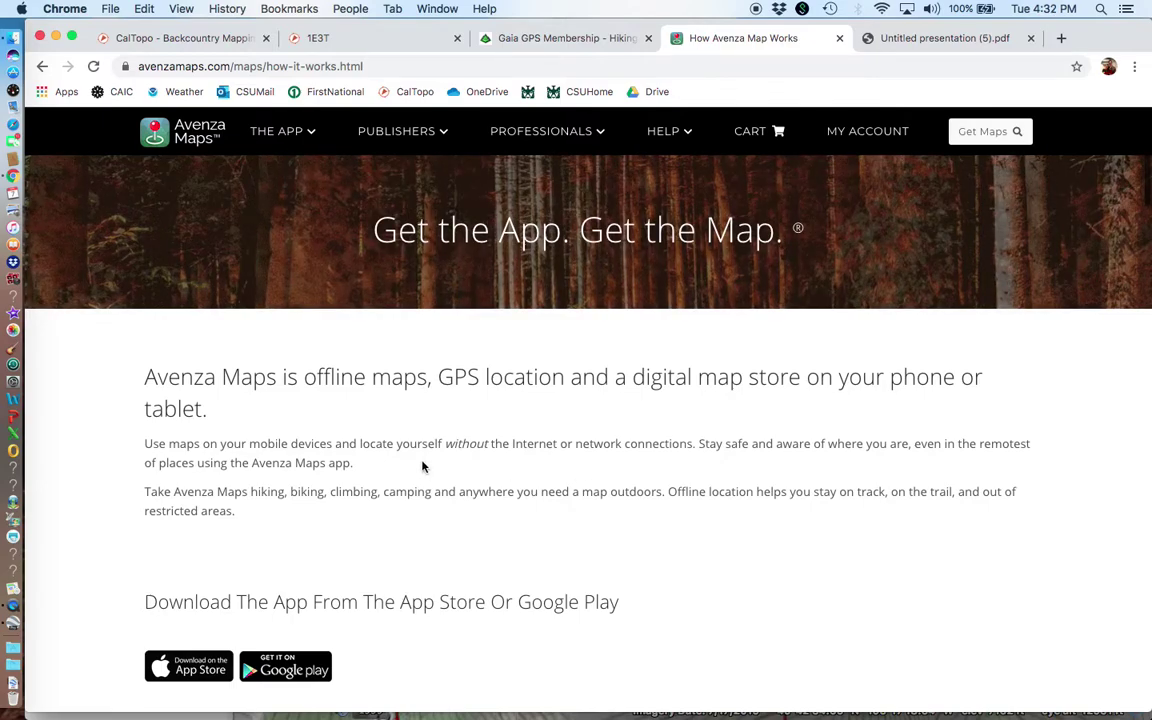
scroll(422, 466, down, 10)
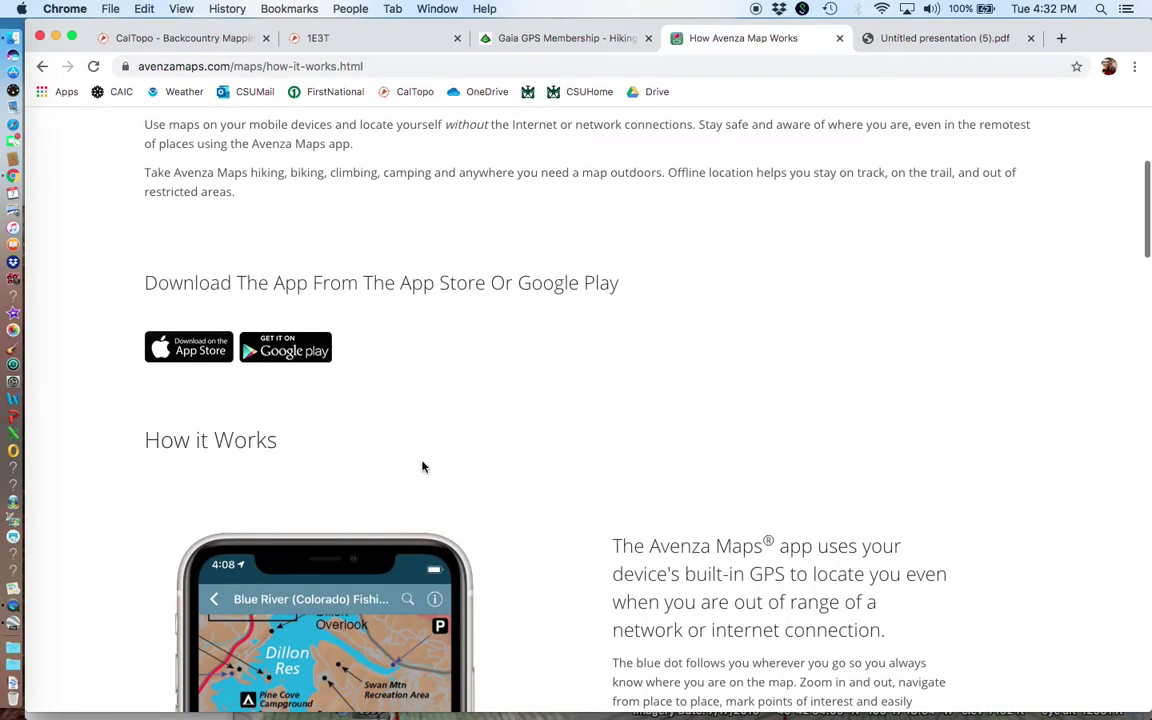
scroll(586, 321, up, 2)
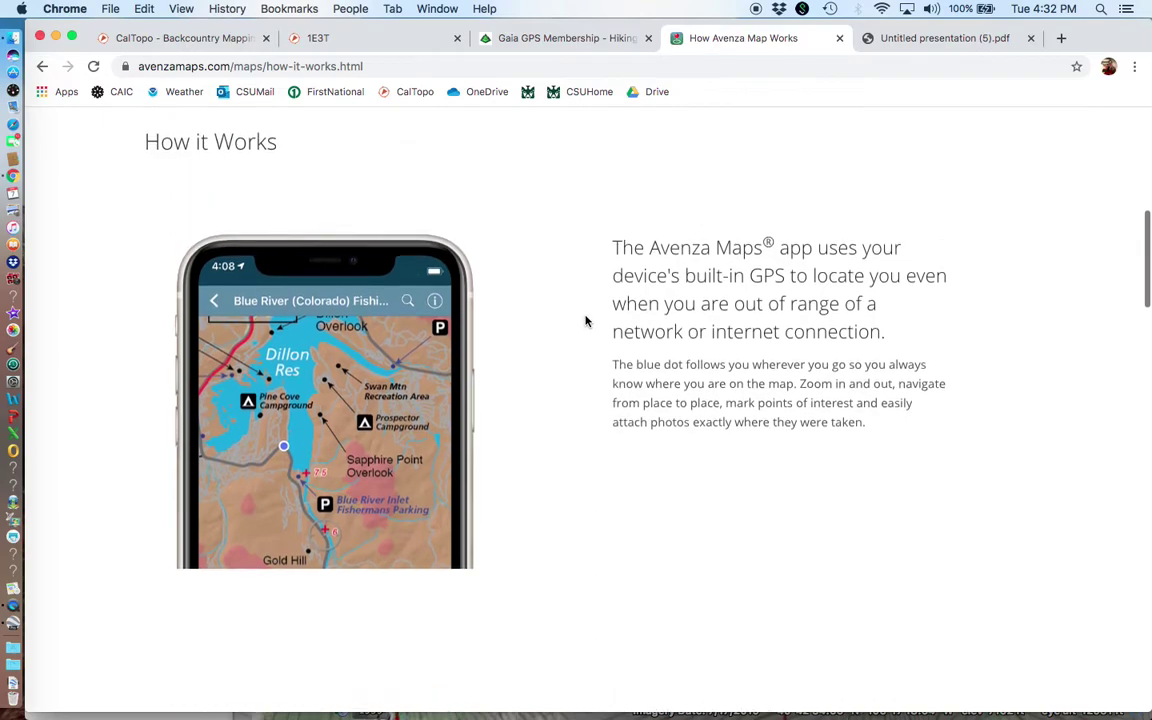
Step: Check the 1E3T map PDF, and read Avenza's Start Your Adventure and Avenza Maps Plus and Pro sections
click(396, 41)
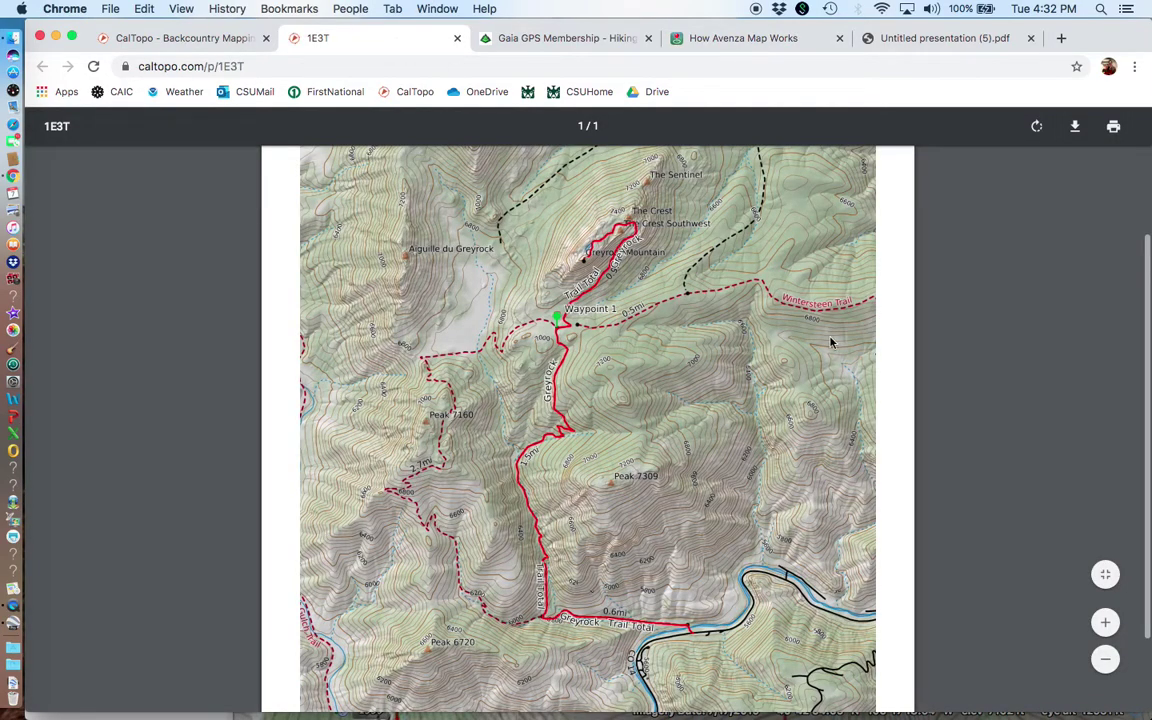
click(743, 39)
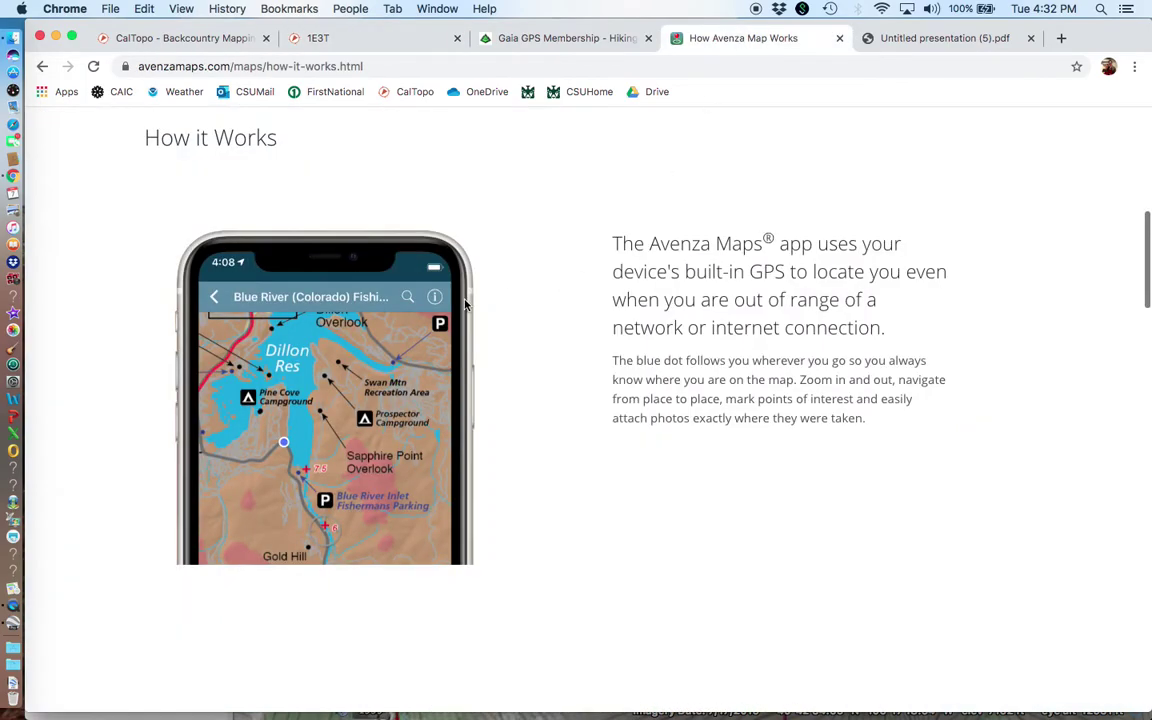
scroll(465, 305, down, 5)
scroll(465, 305, down, 10)
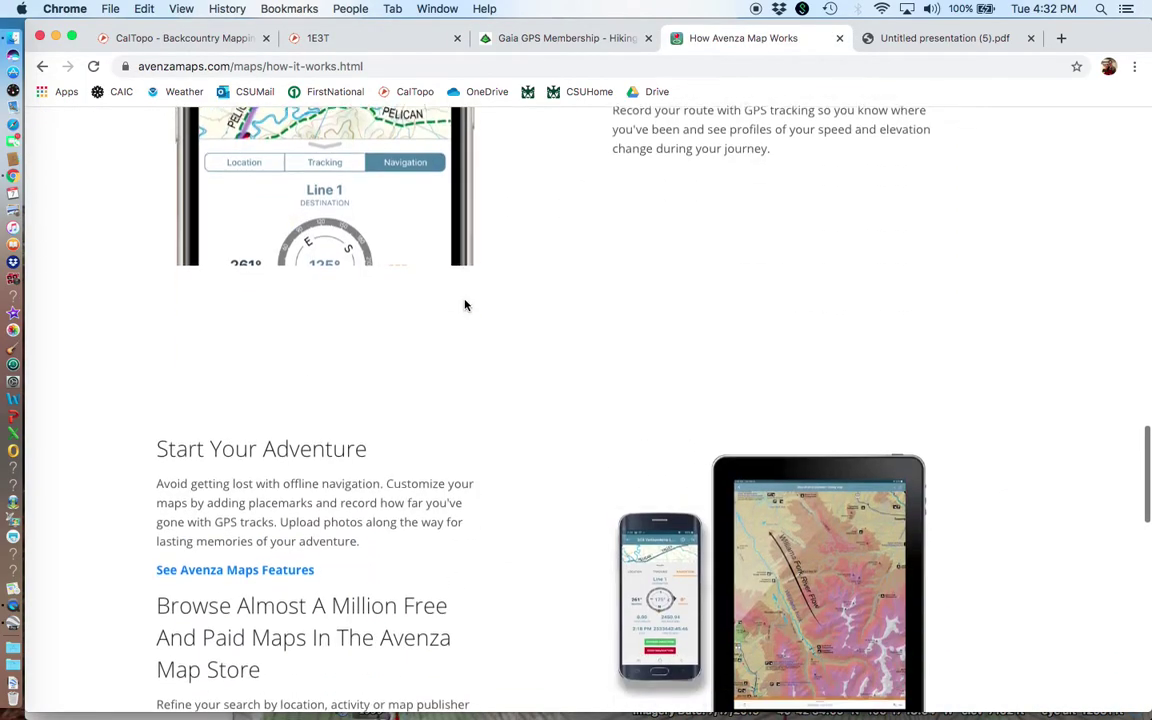
scroll(465, 305, down, 5)
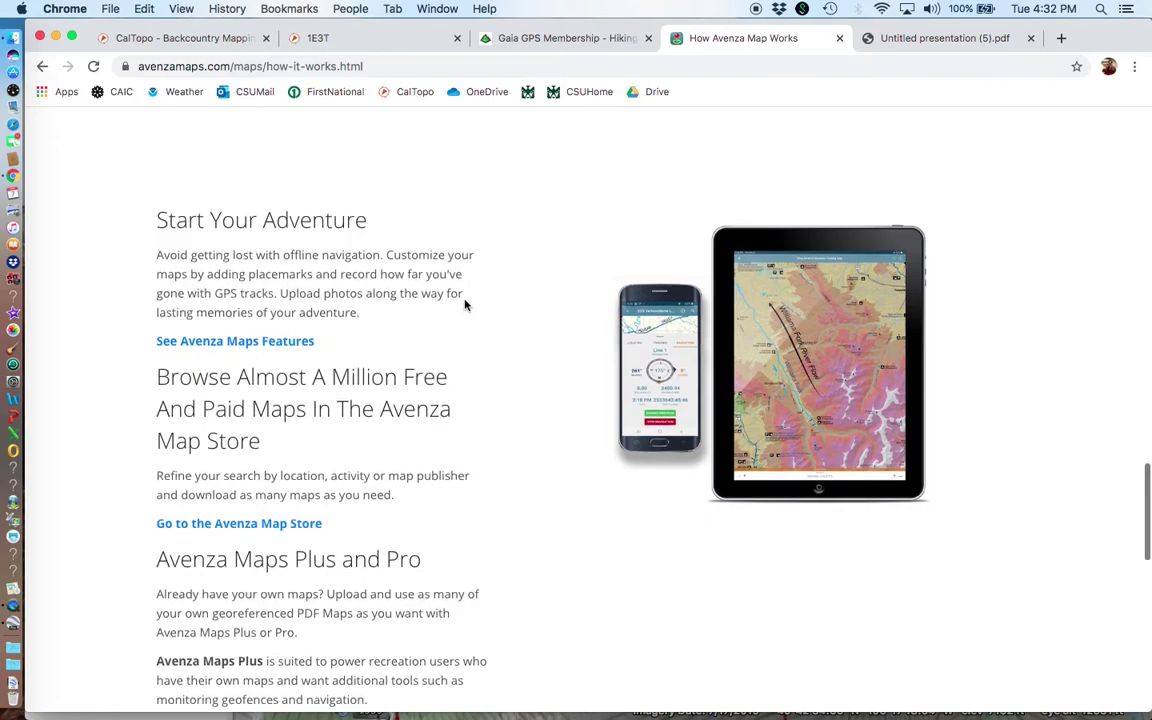
scroll(465, 305, up, 15)
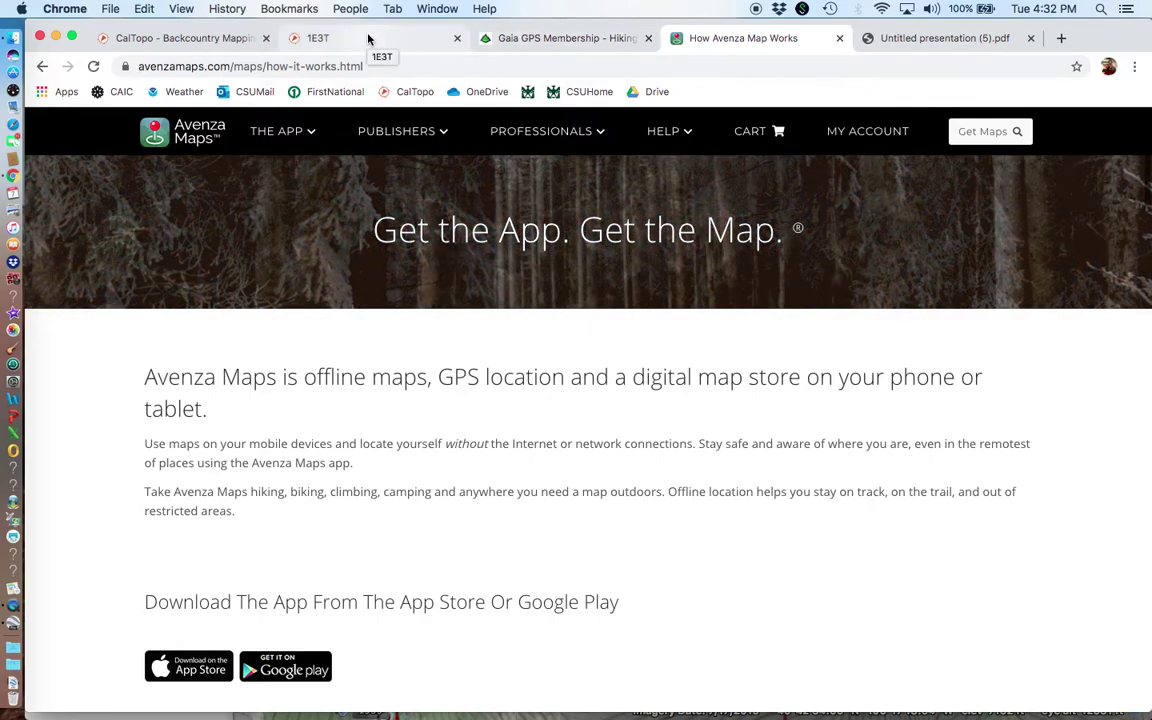
Step: Examine the 1E3T map PDF along the Greyrock Trail, including the scale bar and QR code below the map
click(368, 39)
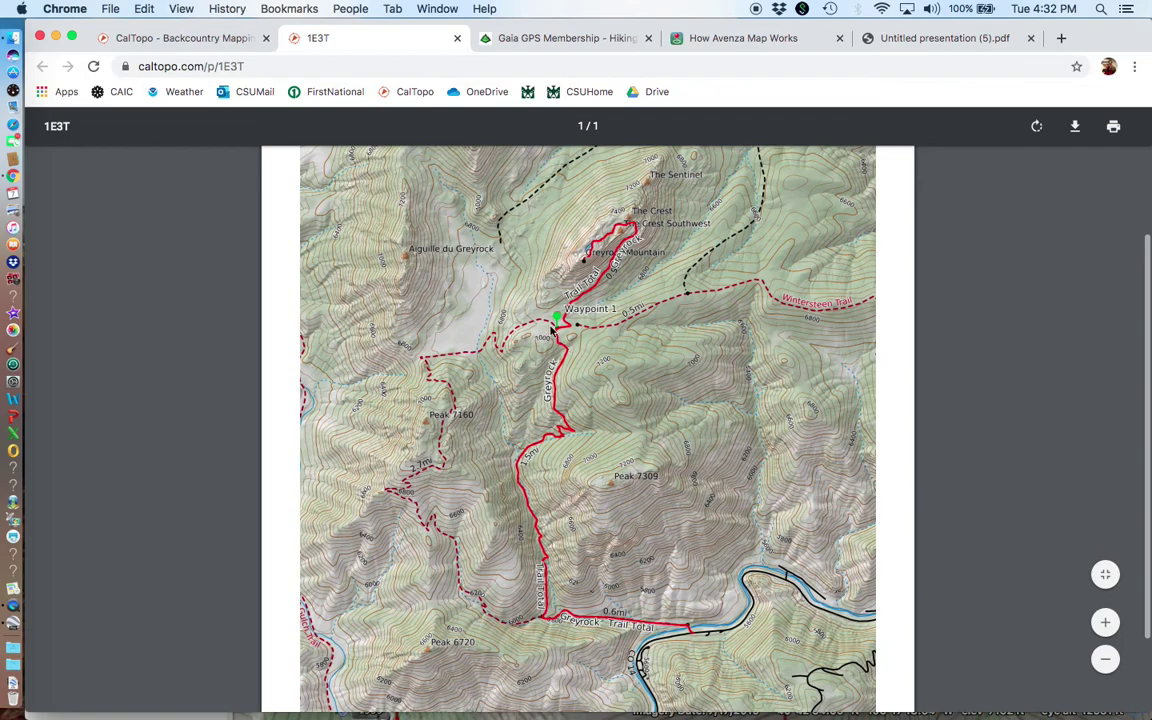
scroll(688, 486, down, 3)
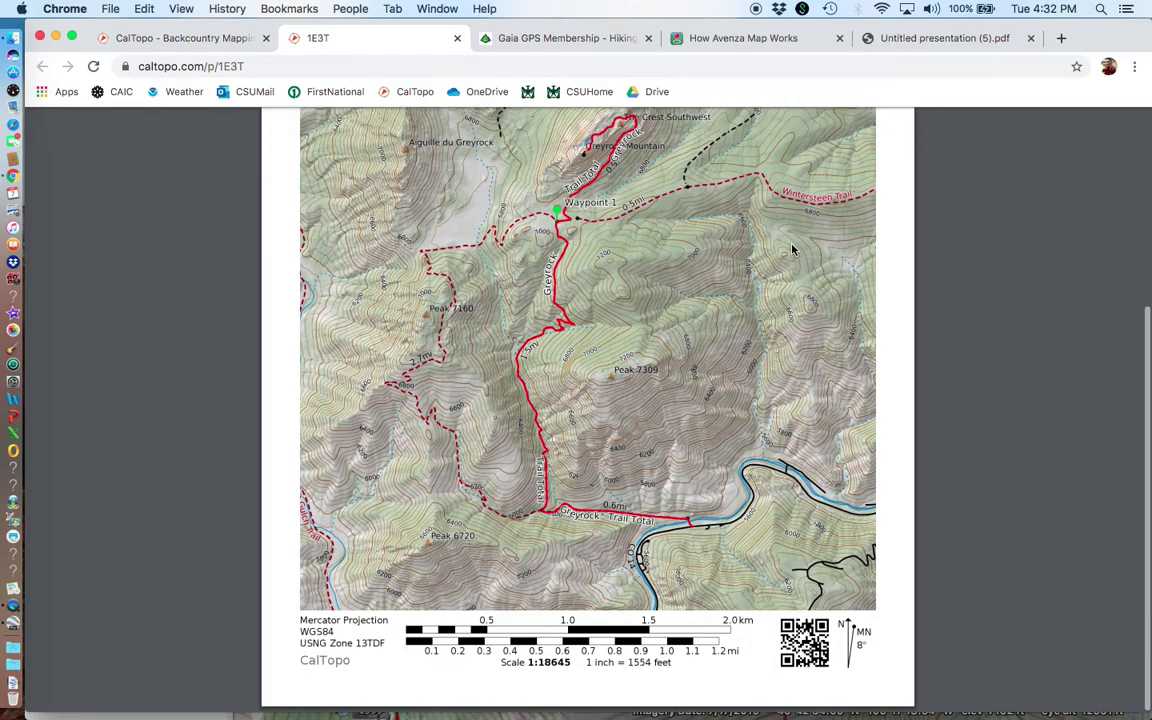
scroll(700, 220, up, 5)
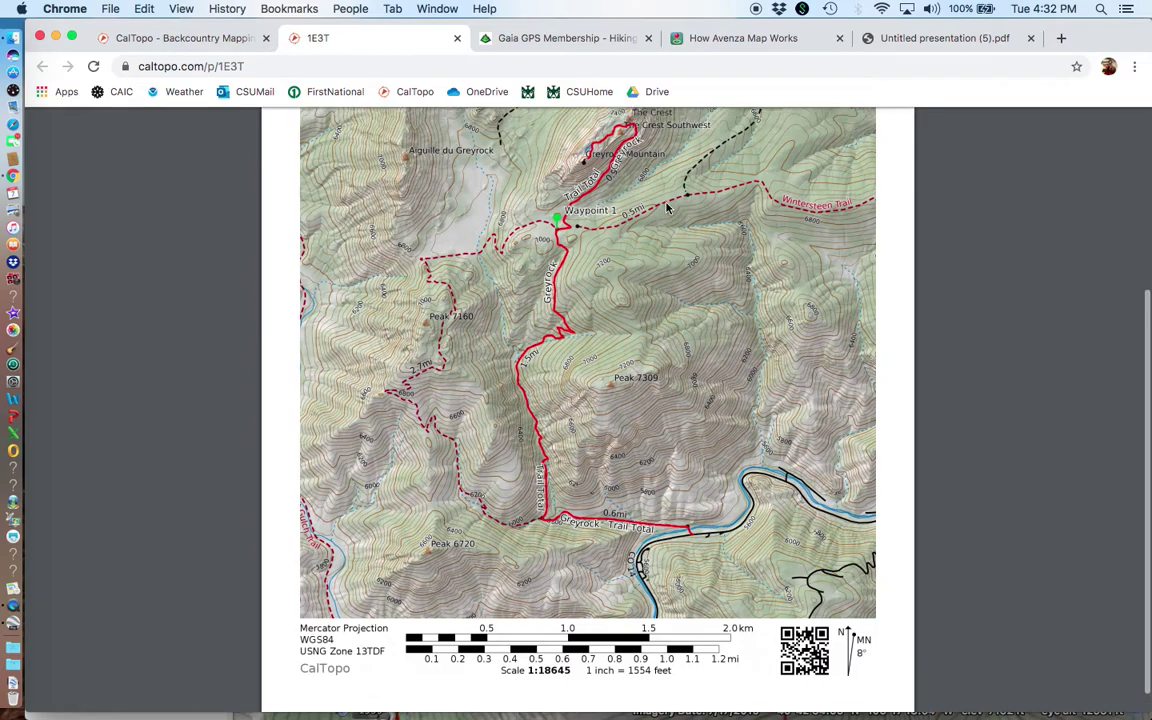
scroll(668, 207, up, 2)
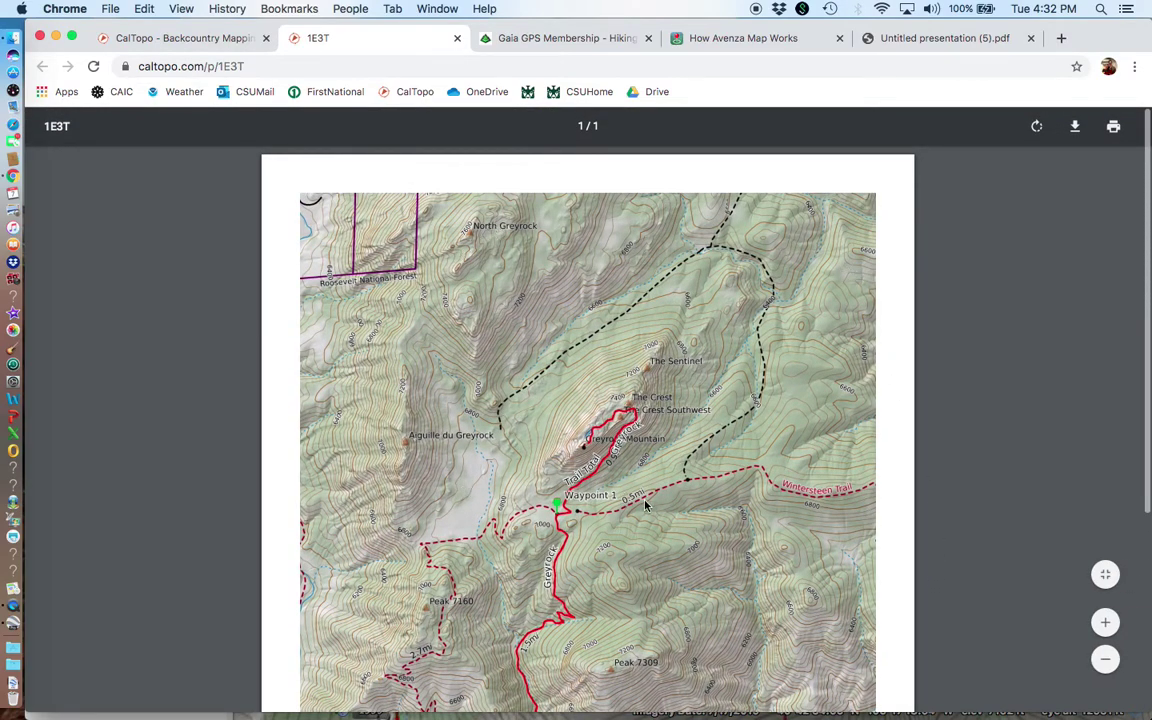
scroll(645, 505, down, 3)
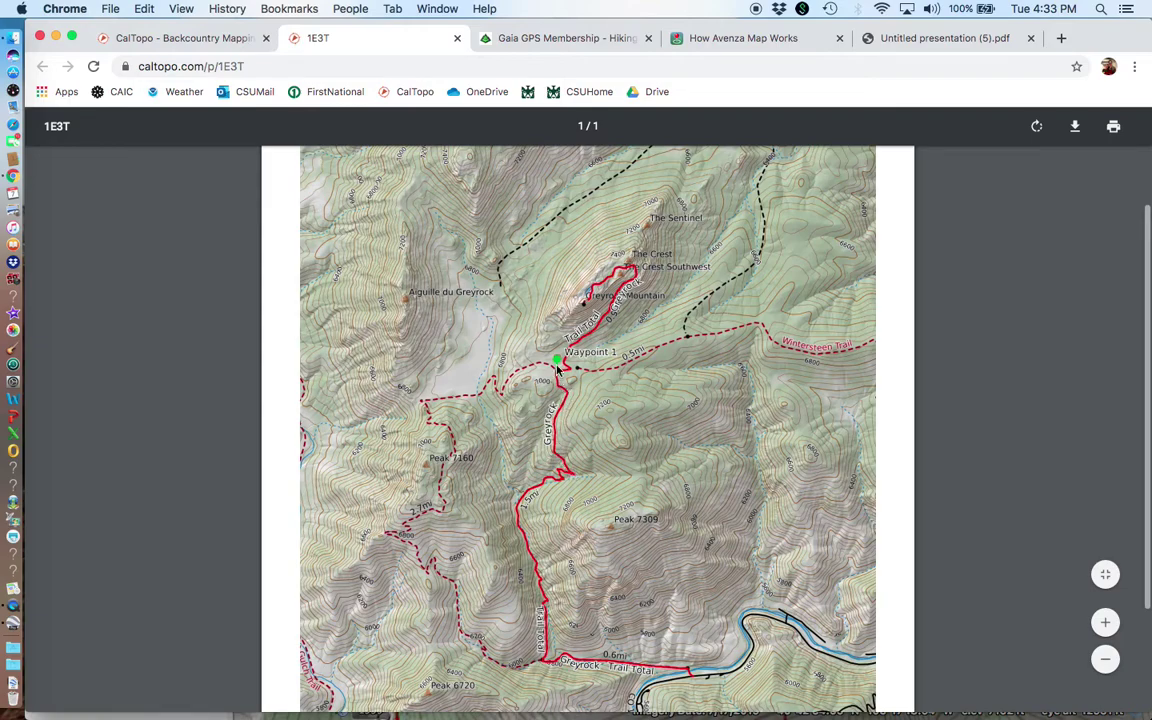
Step: Compare the Avenza Maps page with the Gaia GPS Membership page, looking over Gaia's introduction and the start of Membership Pricing
click(715, 38)
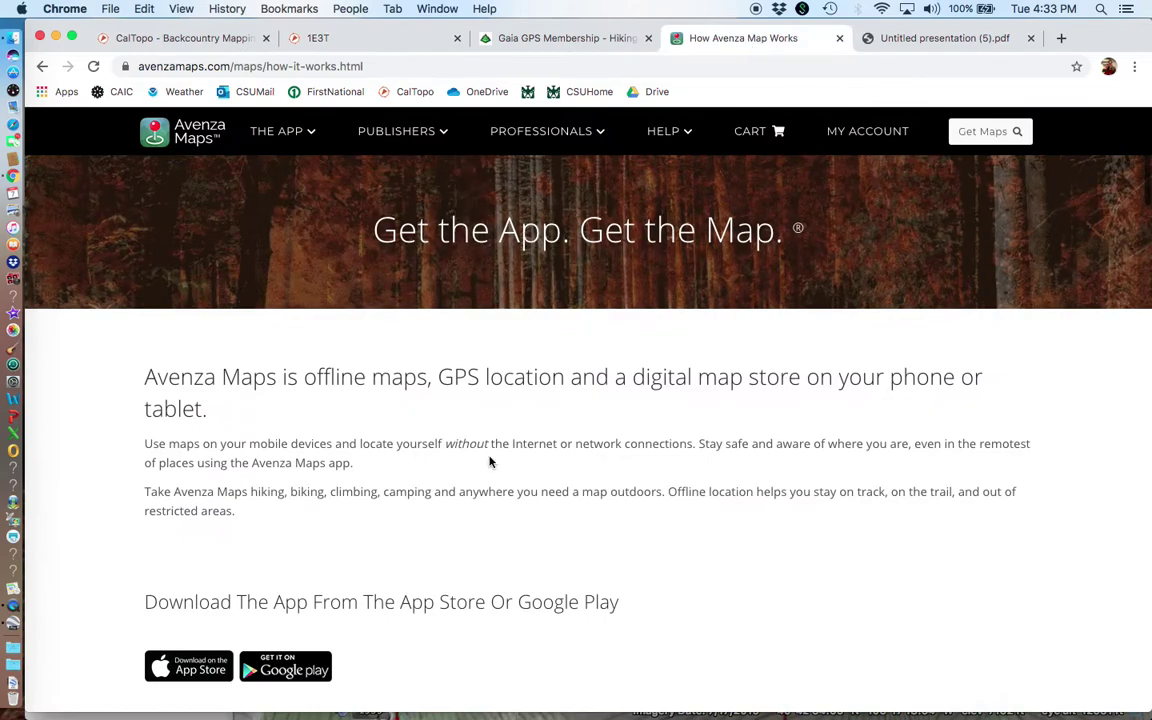
click(594, 44)
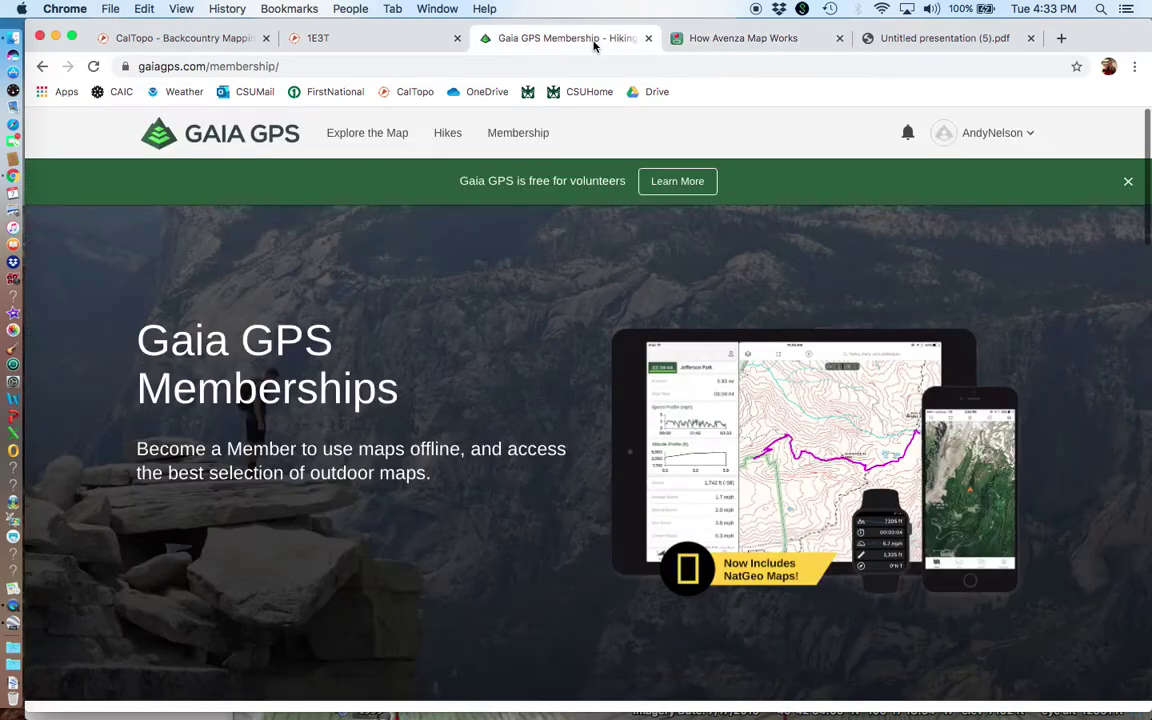
click(785, 40)
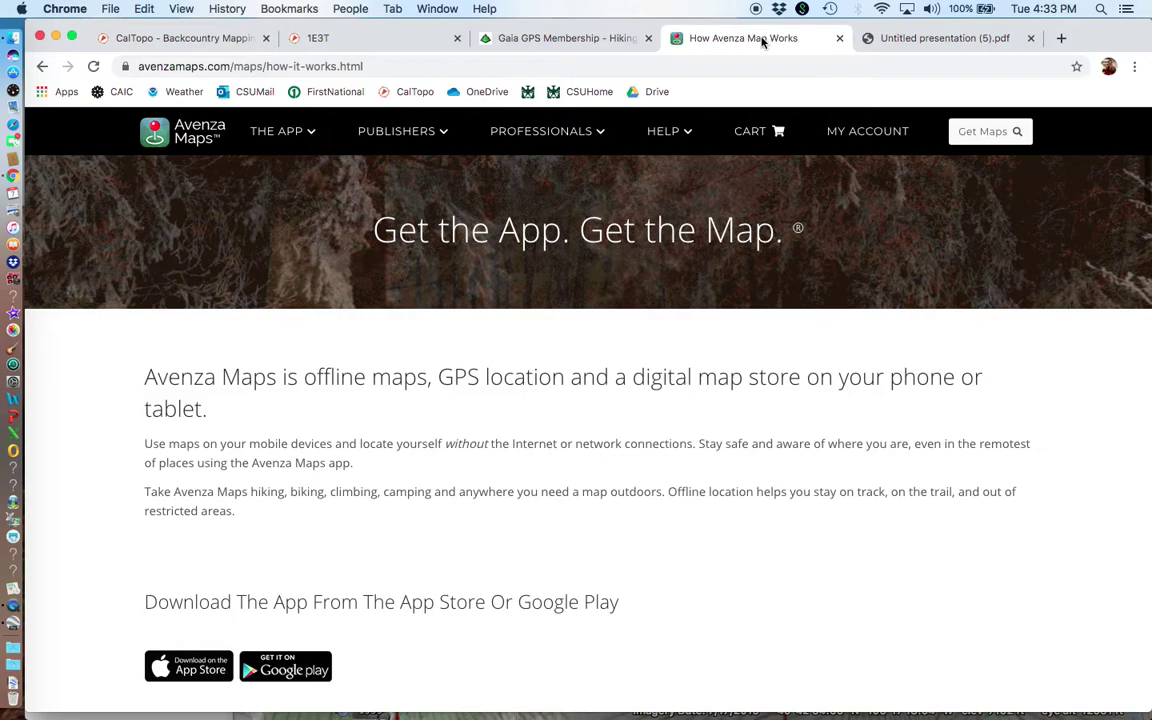
click(604, 40)
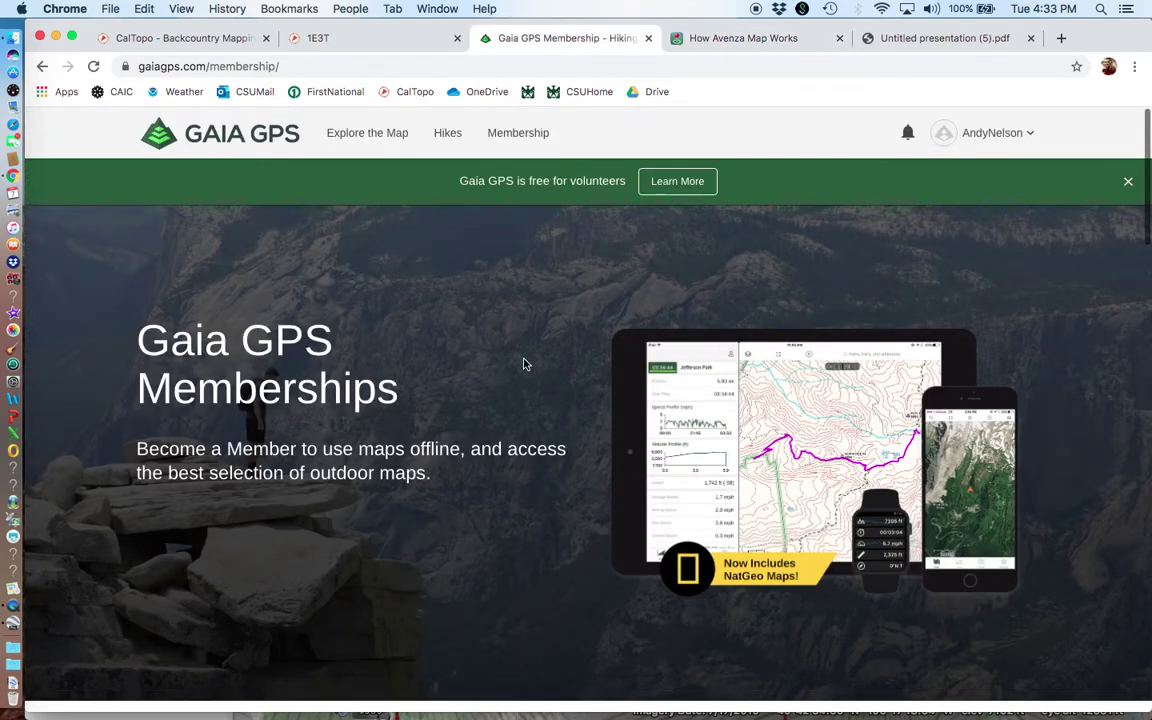
scroll(524, 364, down, 5)
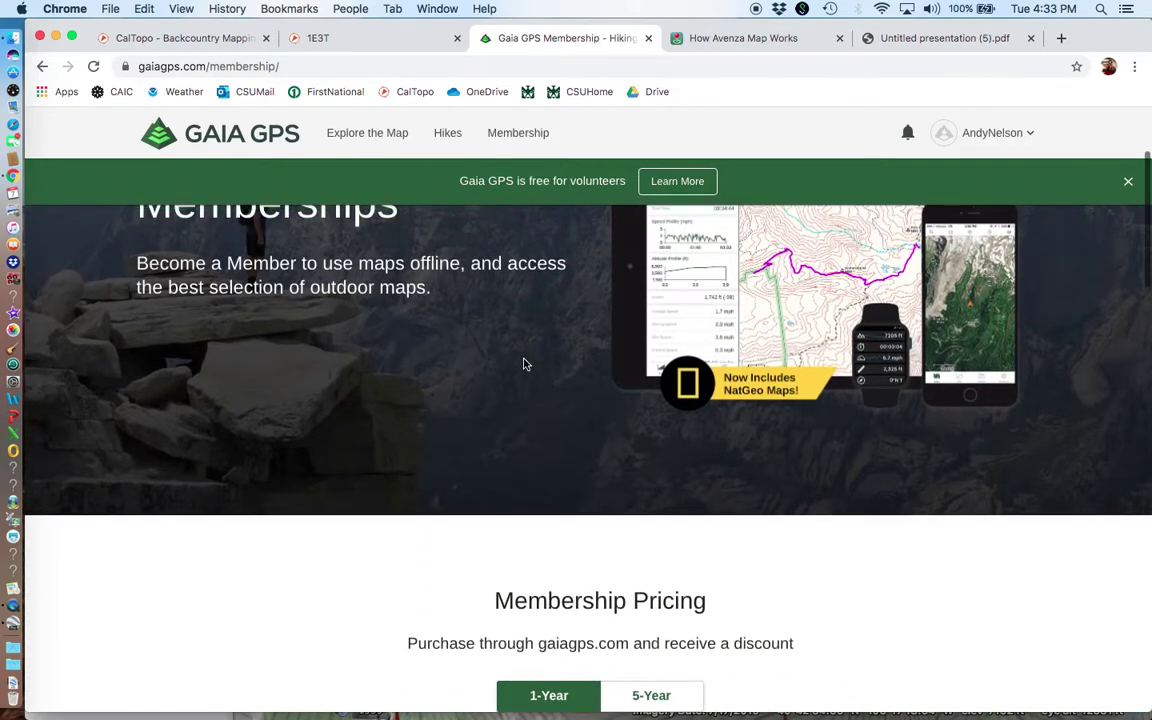
scroll(524, 364, up, 4)
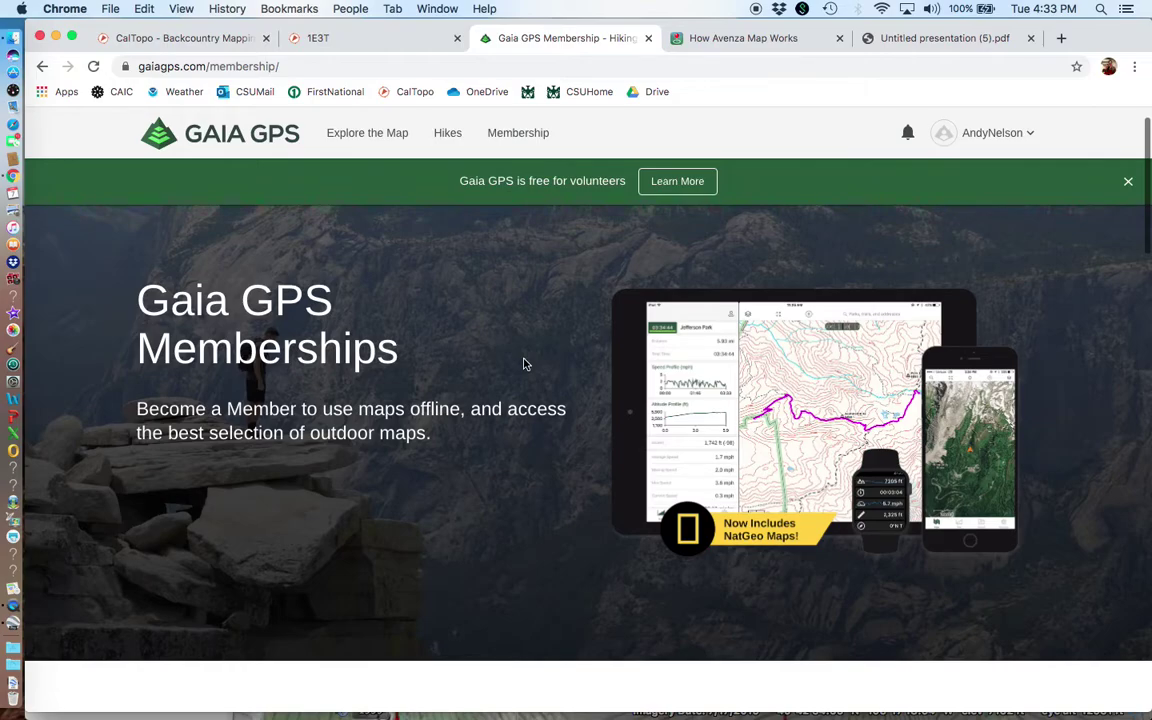
Step: Check the Greyrock Trail on the CalTopo map again and return to the Gaia GPS Membership page
click(180, 39)
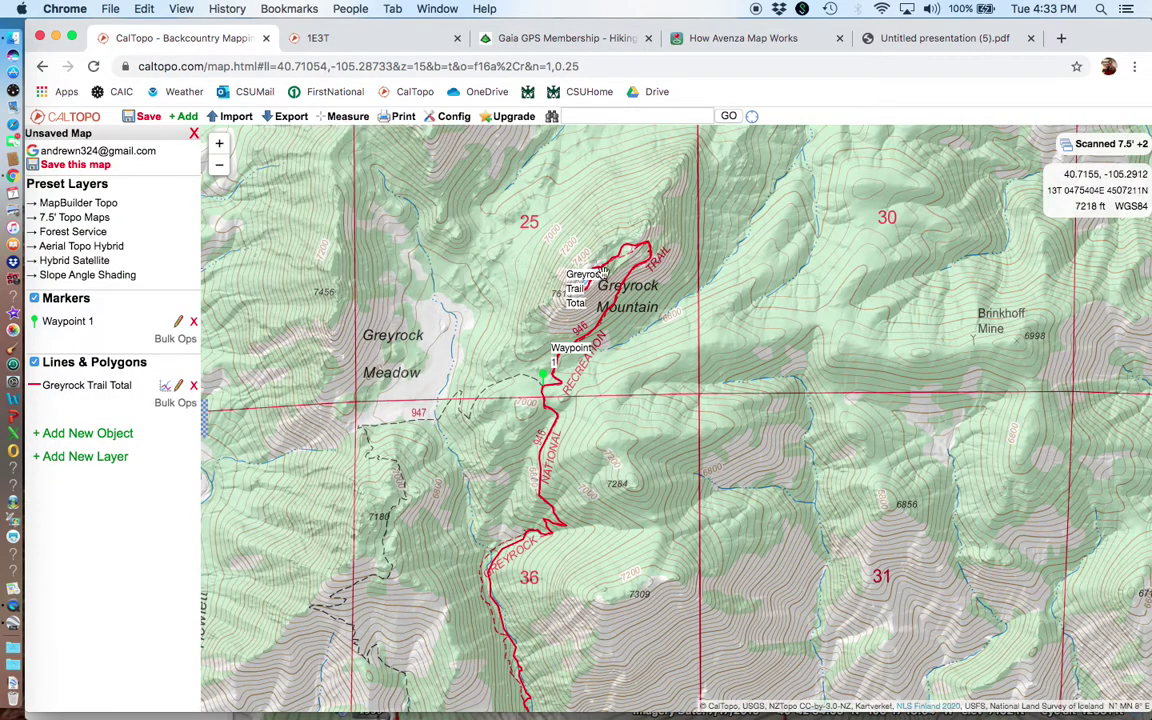
click(545, 40)
scroll(555, 405, down, 1)
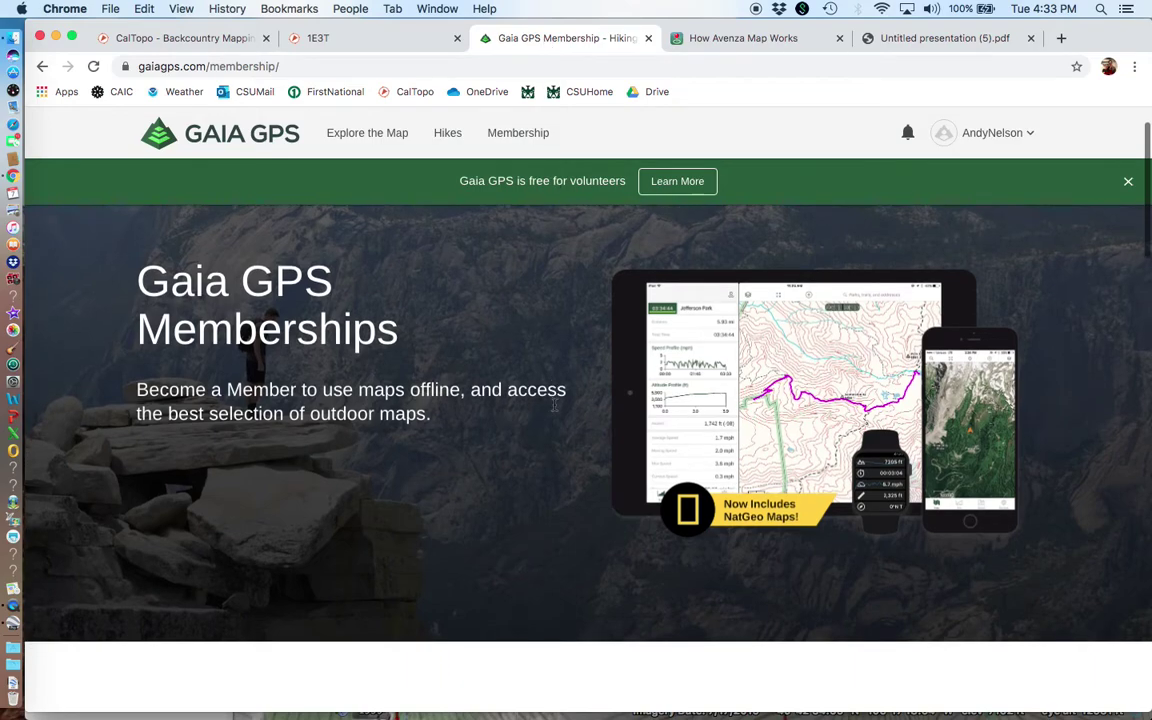
Step: Look over the Gaia GPS Memberships introduction, then view the Greyrock Trail map in CalTopo
scroll(554, 405, up, 1)
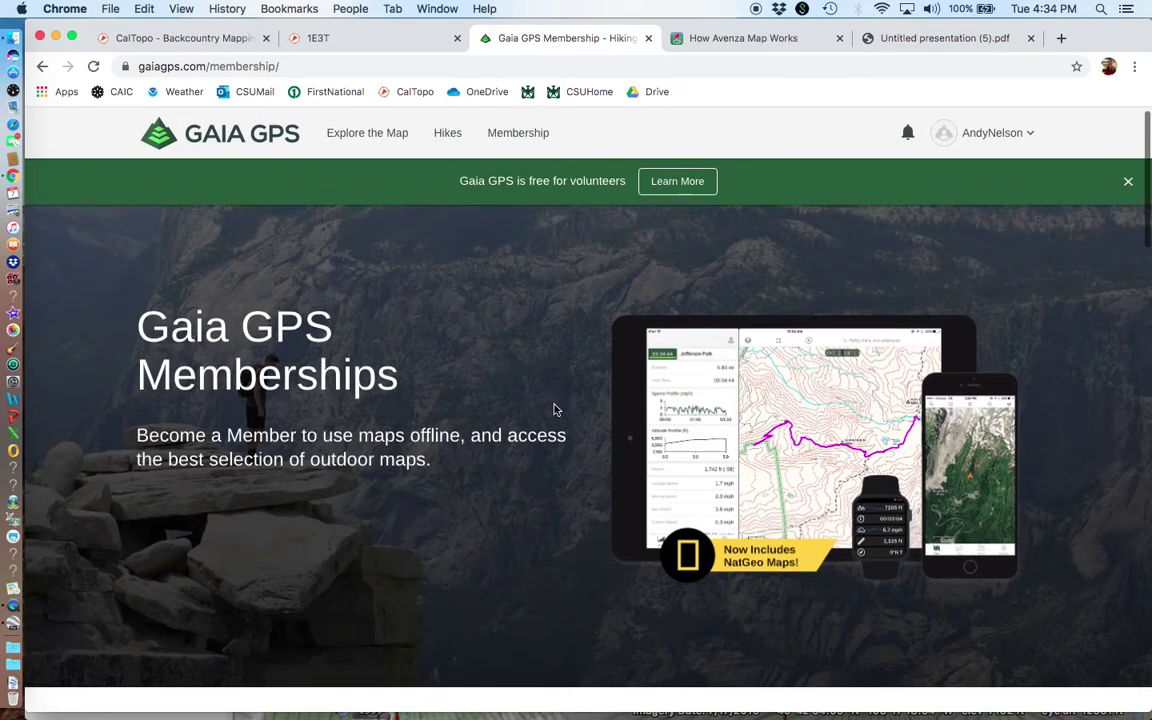
scroll(555, 407, down, 1)
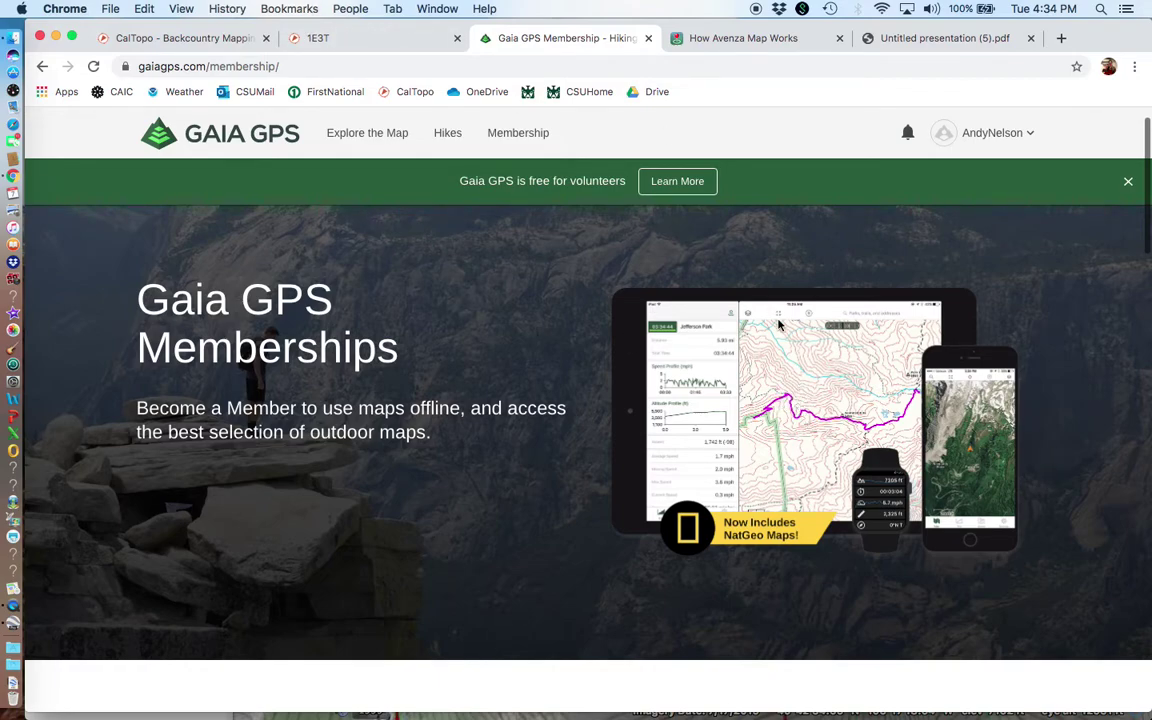
click(200, 38)
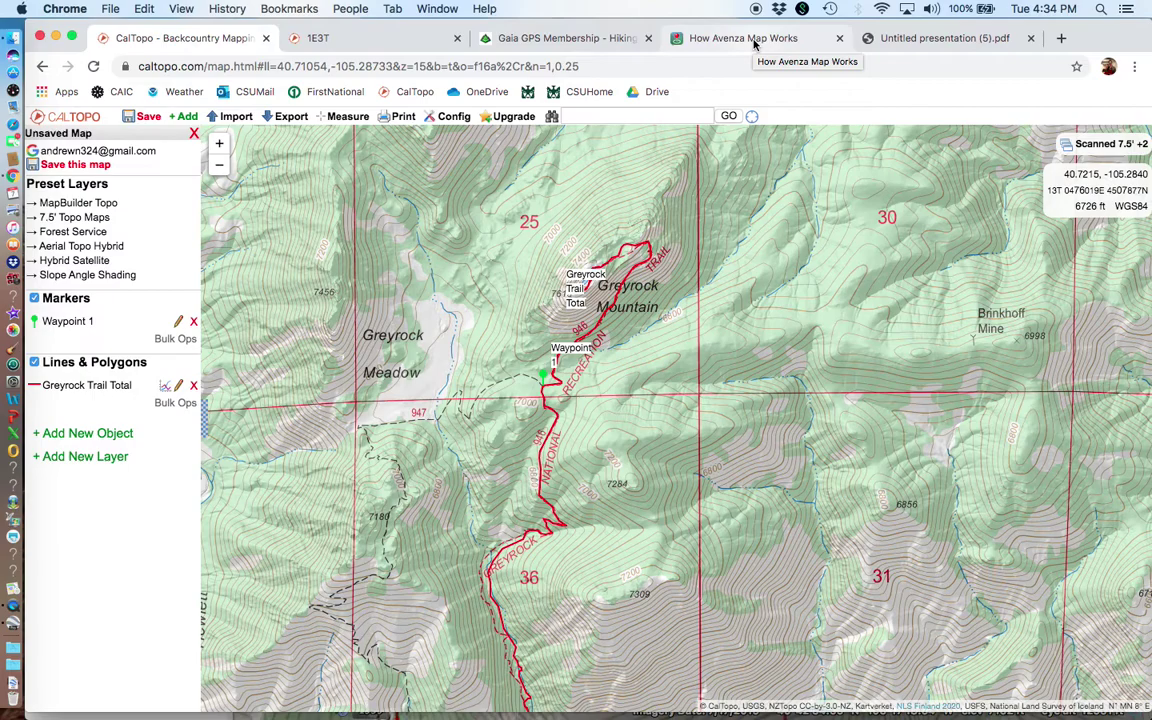
Step: Compare the Free, Membership and Premium plans with their 1-Year prices on the Gaia GPS Membership page
click(545, 37)
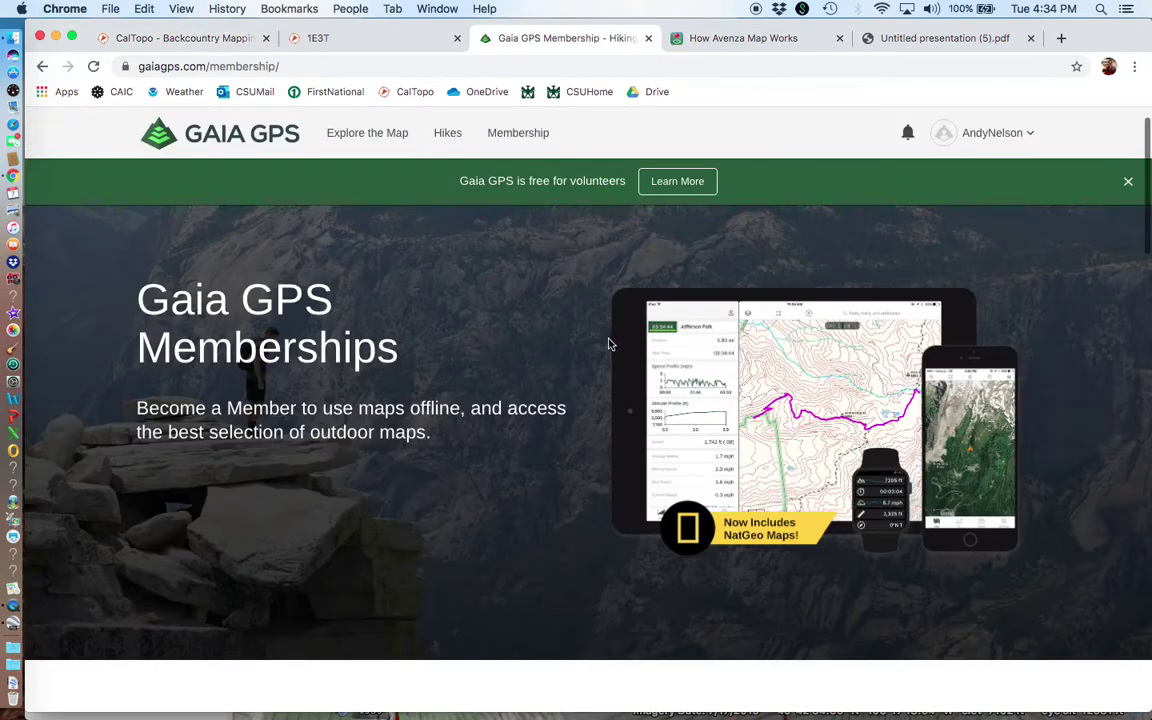
scroll(472, 336, down, 5)
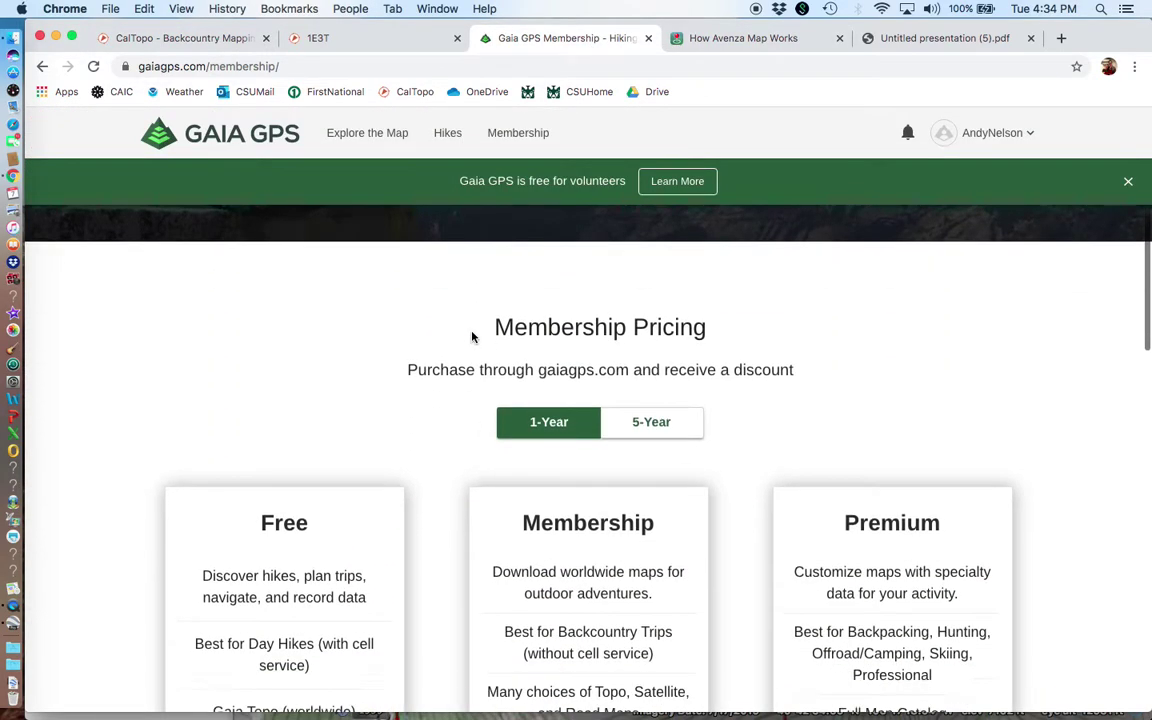
scroll(472, 336, down, 3)
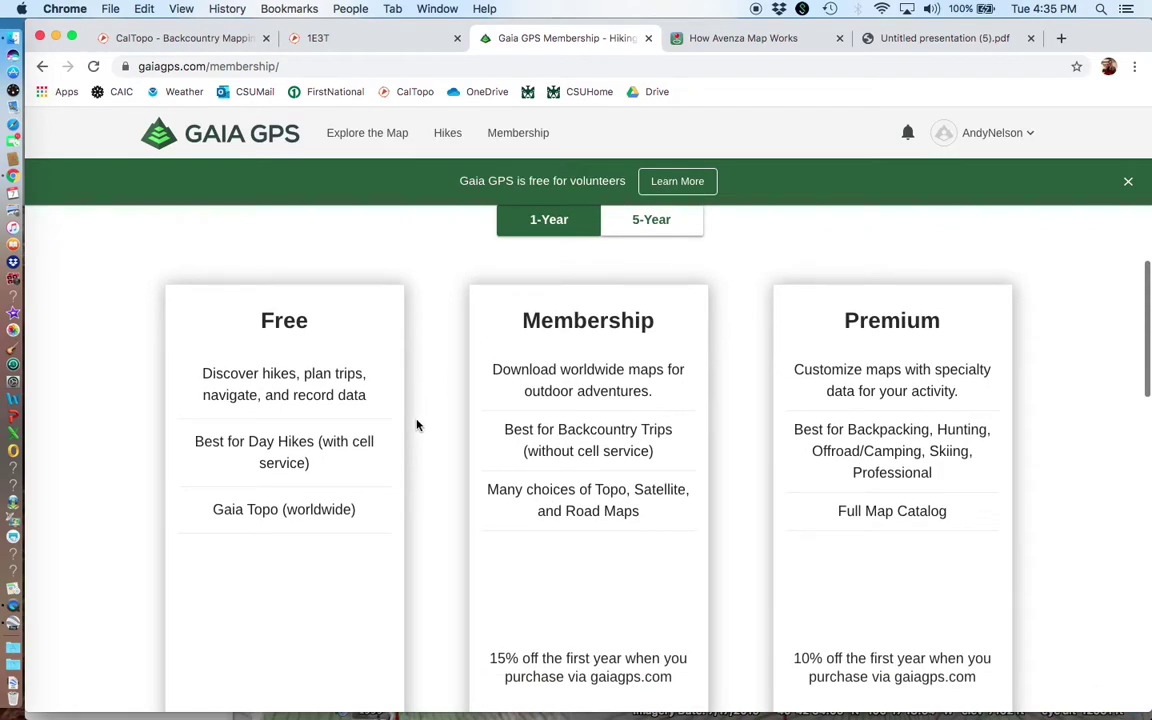
scroll(417, 425, down, 1)
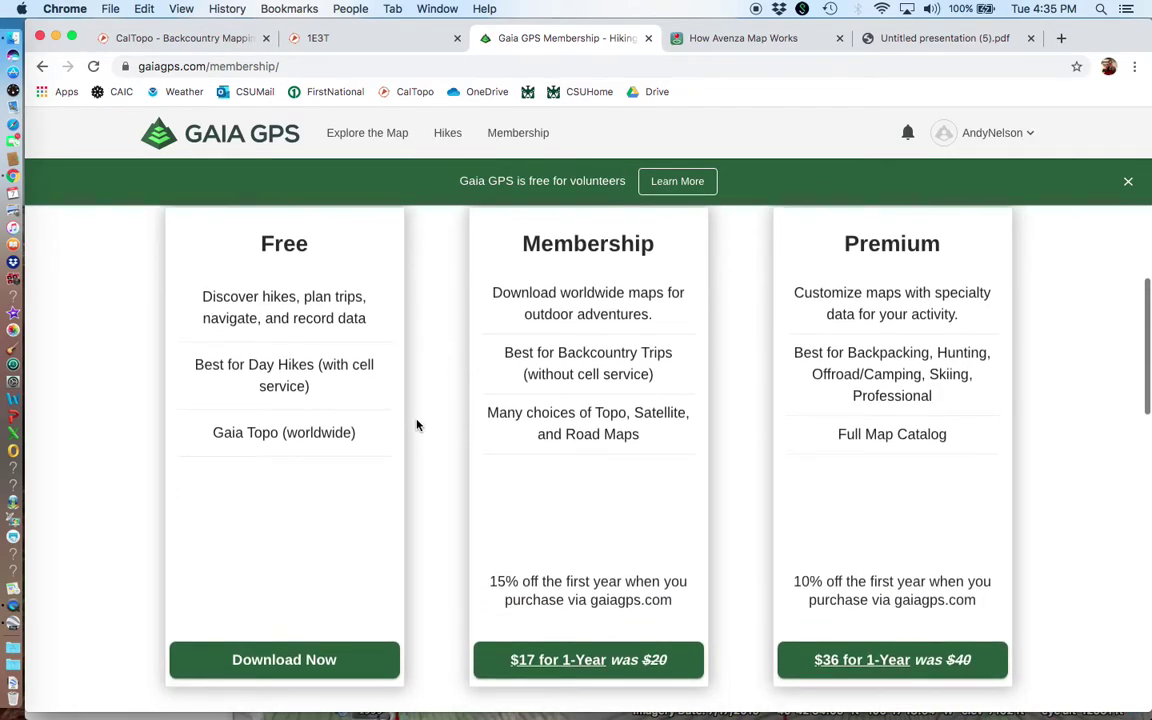
scroll(558, 300, up, 1)
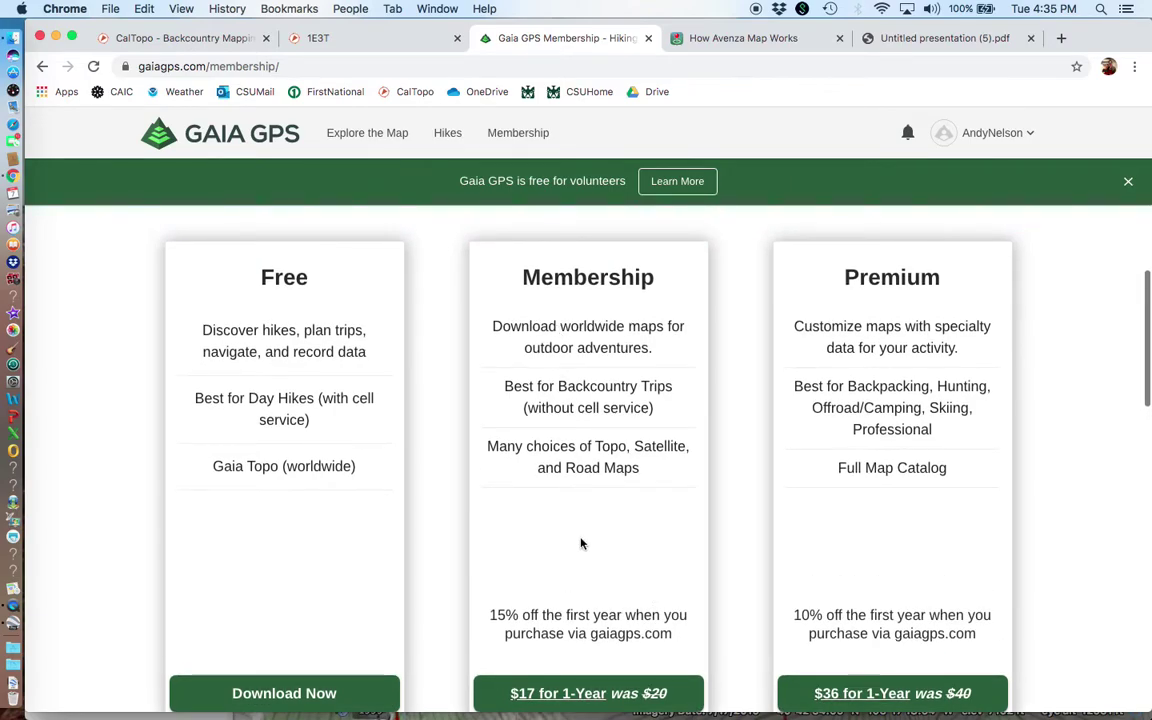
scroll(437, 384, up, 5)
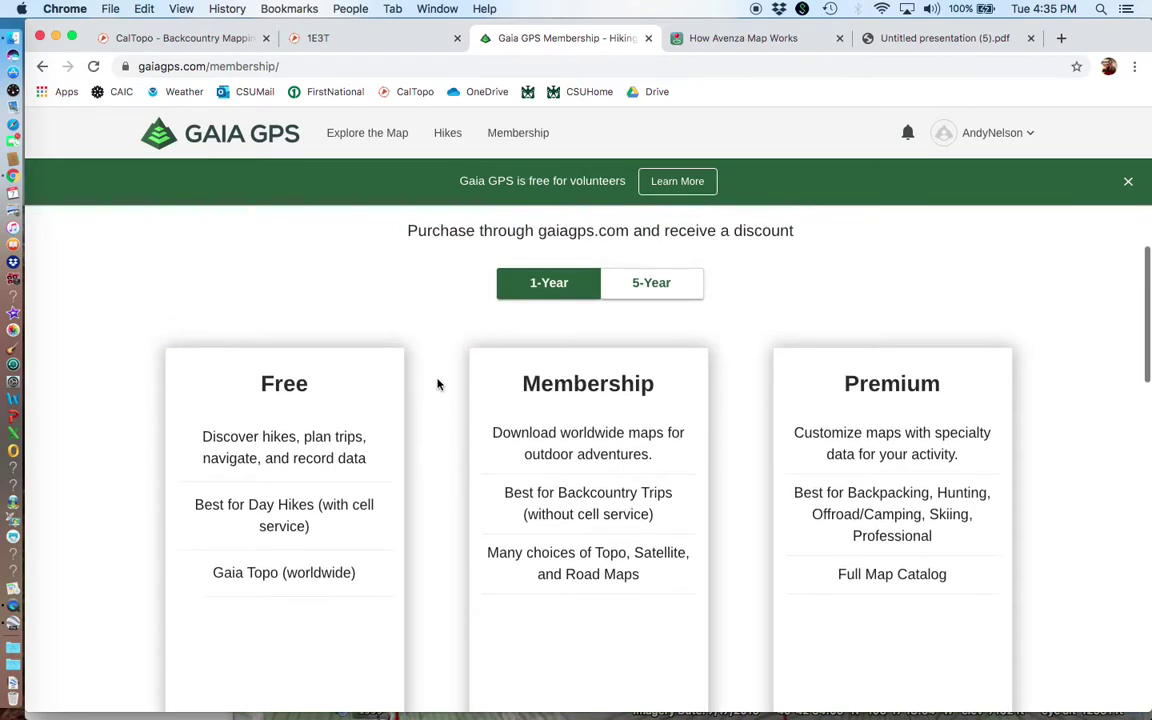
scroll(437, 384, up, 8)
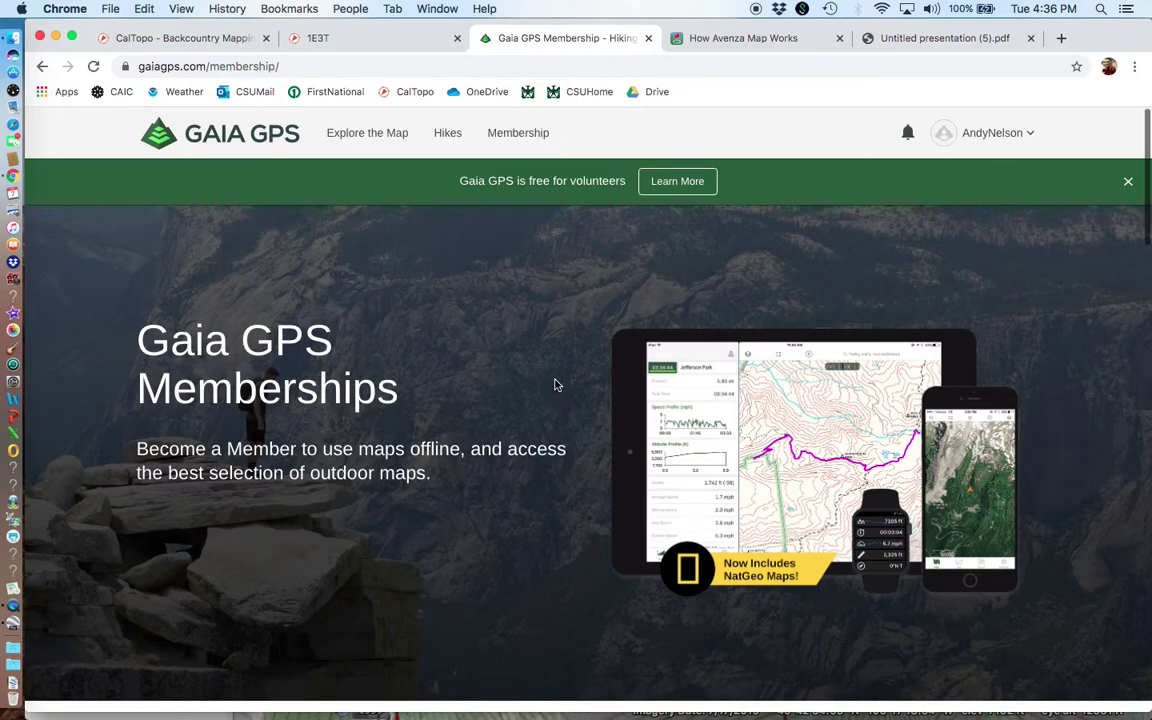
Step: Finish viewing the Gaia GPS introduction and show the Quick & Easy Mapping Part 2 slide in Untitled presentation (5).pdf
scroll(557, 385, down, 2)
scroll(557, 385, up, 1)
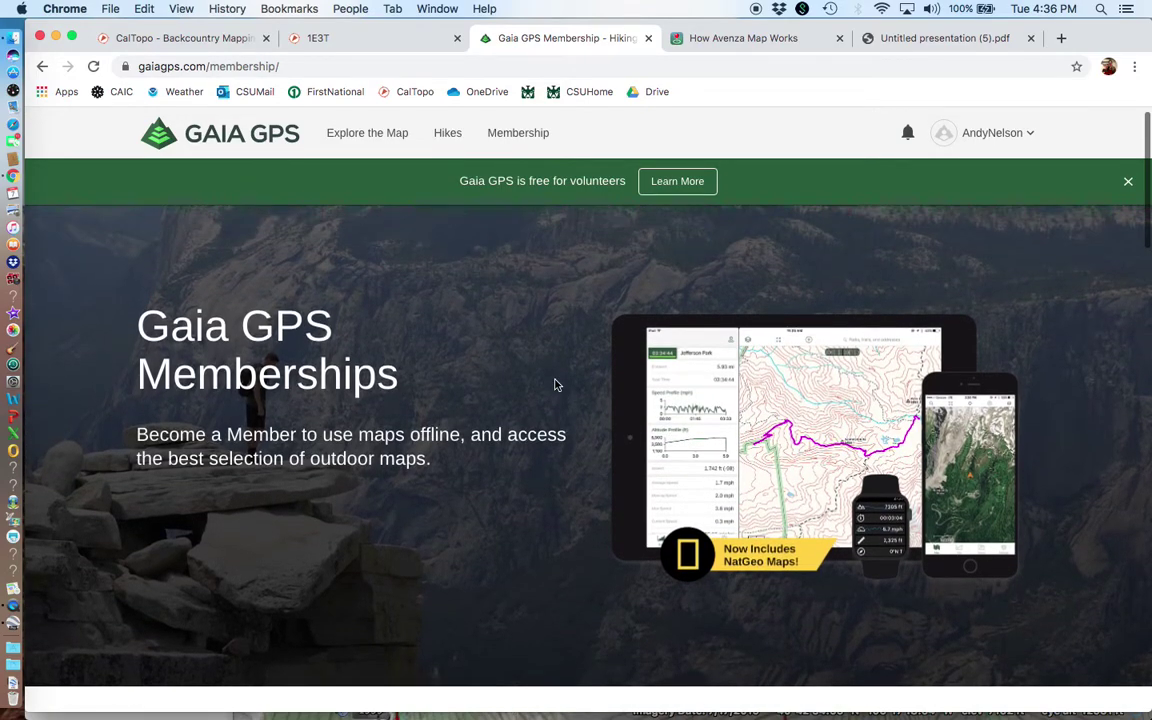
scroll(555, 384, up, 1)
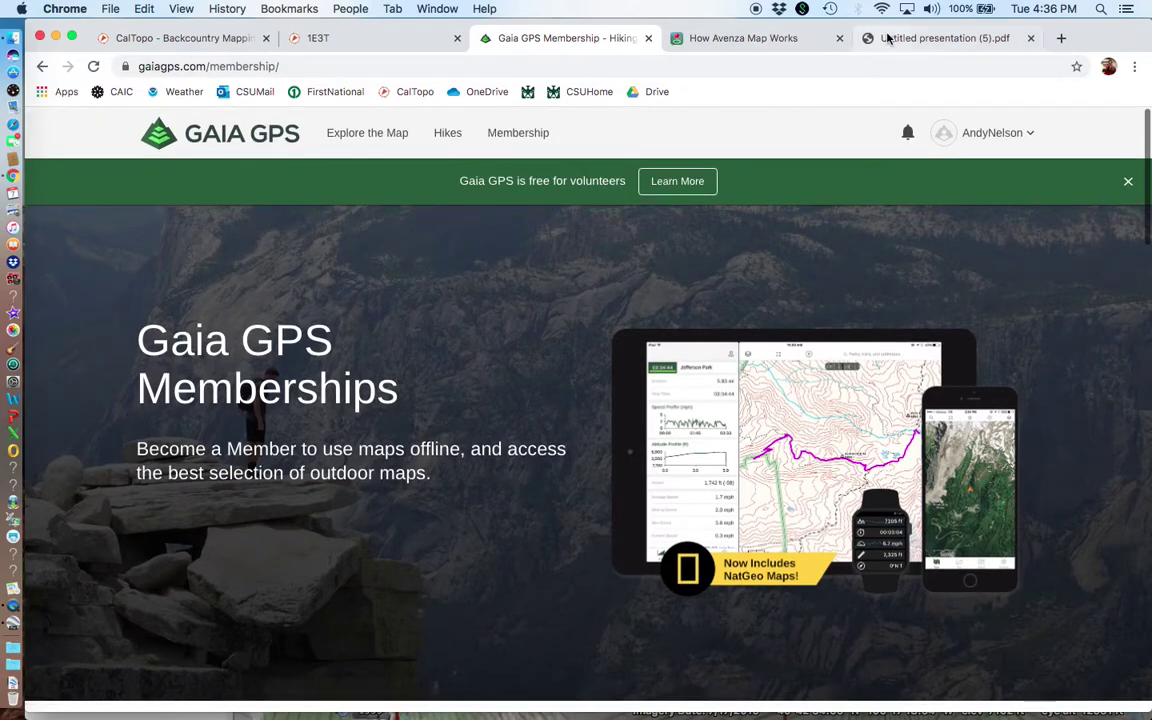
click(893, 40)
mouse_move(694, 342)
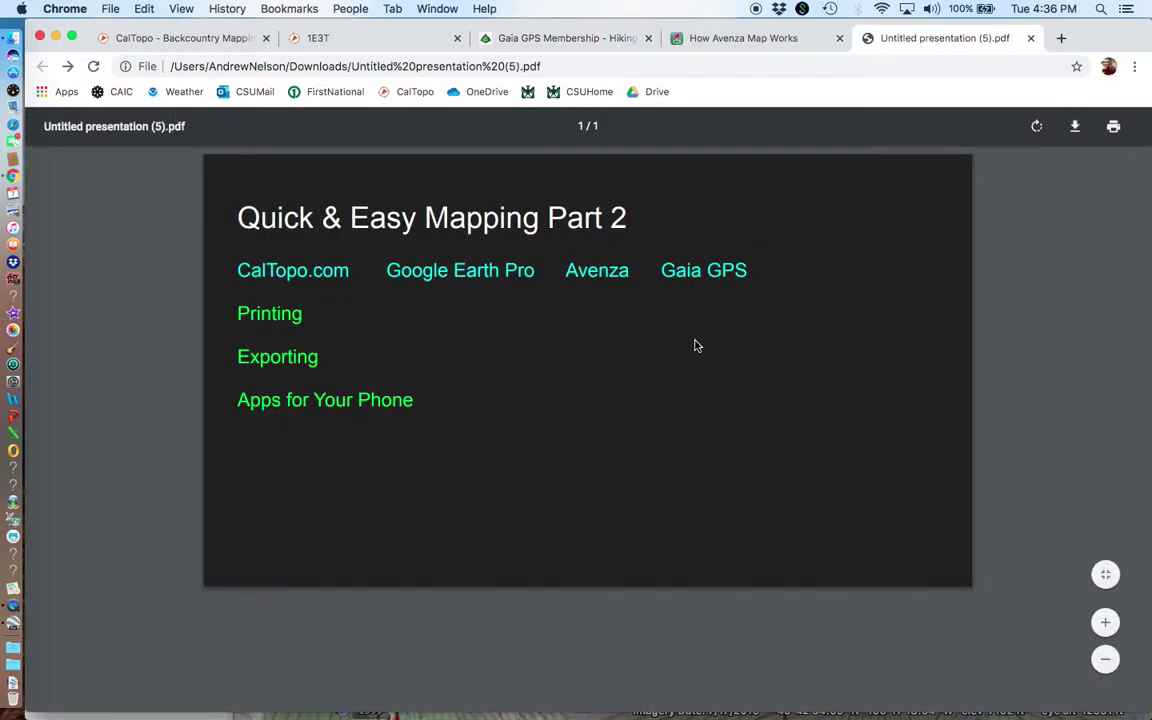